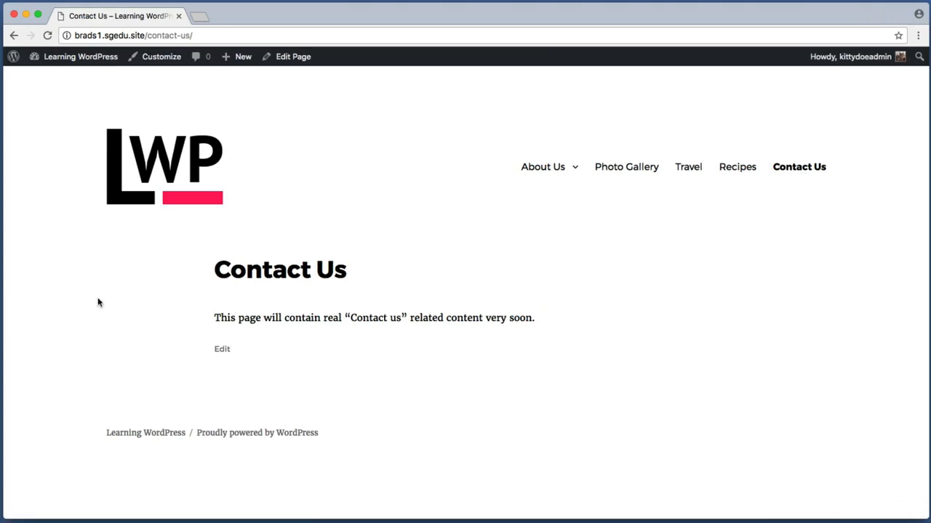
Step: From the live Contact Us page, use Edit Page in the admin bar to open it in the editor
key("super+shift+4")
left_click_drag(180, 301, 586, 338)
left_click_drag(212, 305, 537, 329)
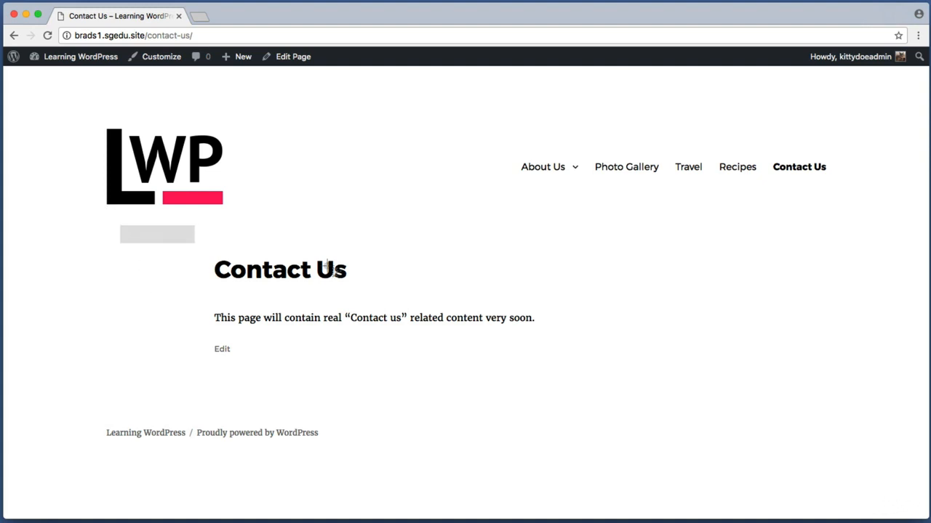
left_click_drag(328, 267, 600, 373)
key("super+shift+4")
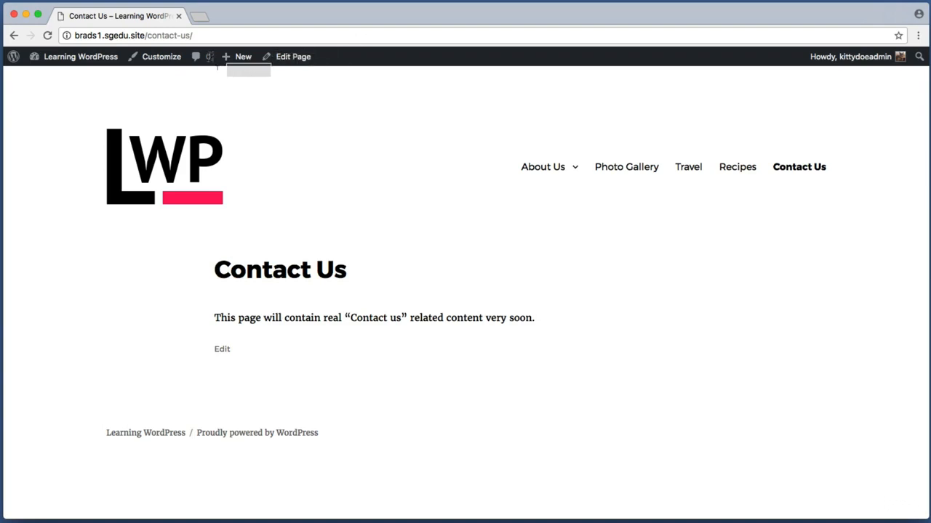
left_click_drag(261, 74, 338, 45)
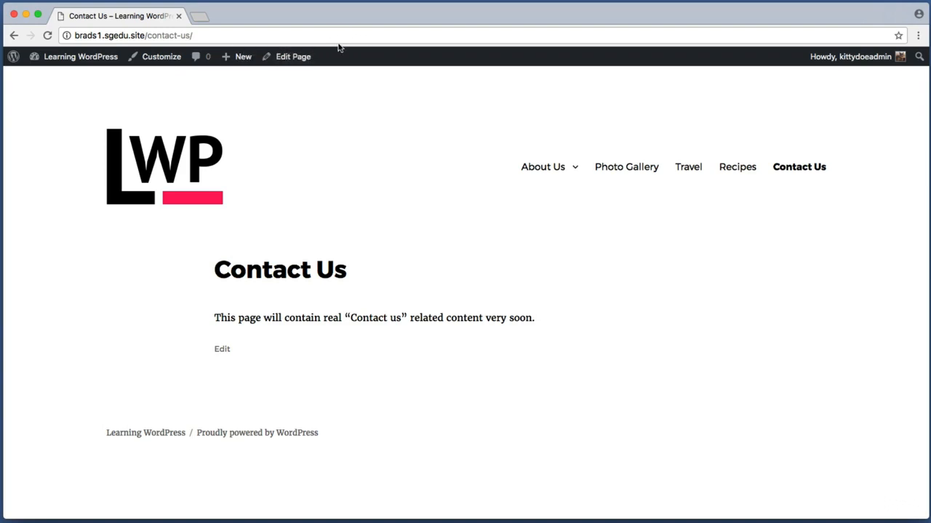
left_click(304, 57)
Step: Replace the placeholder paragraph with 'Our main corporate office is located in downtown New York City'
key("super+shift+4")
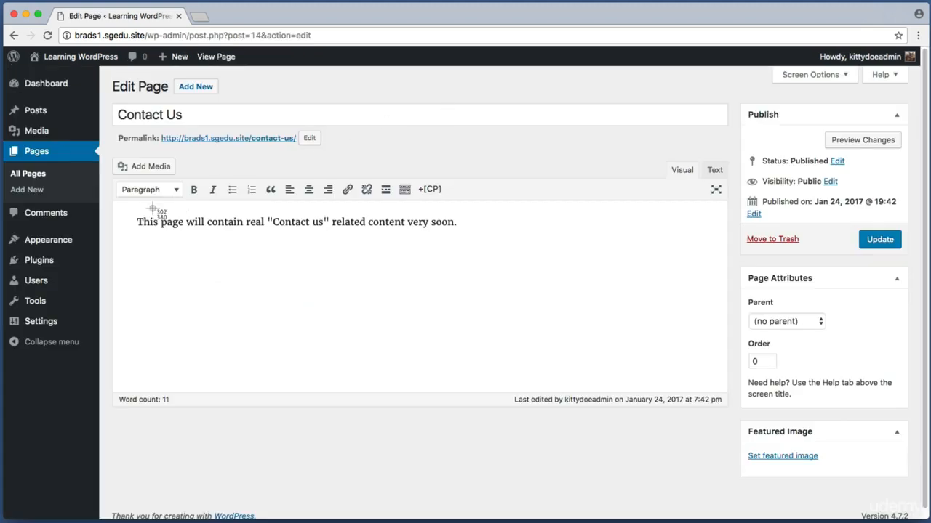
left_click_drag(109, 201, 126, 220)
key("BackSpace")
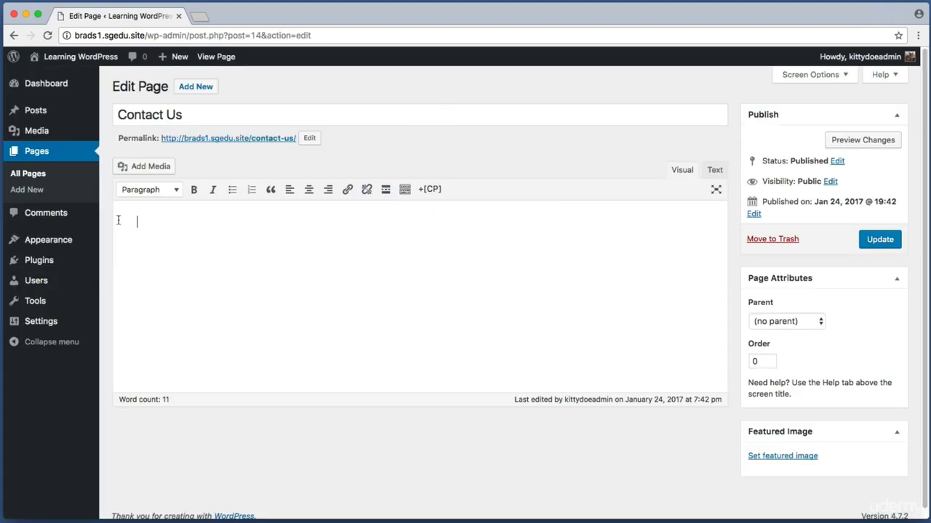
type("Our main corporate")
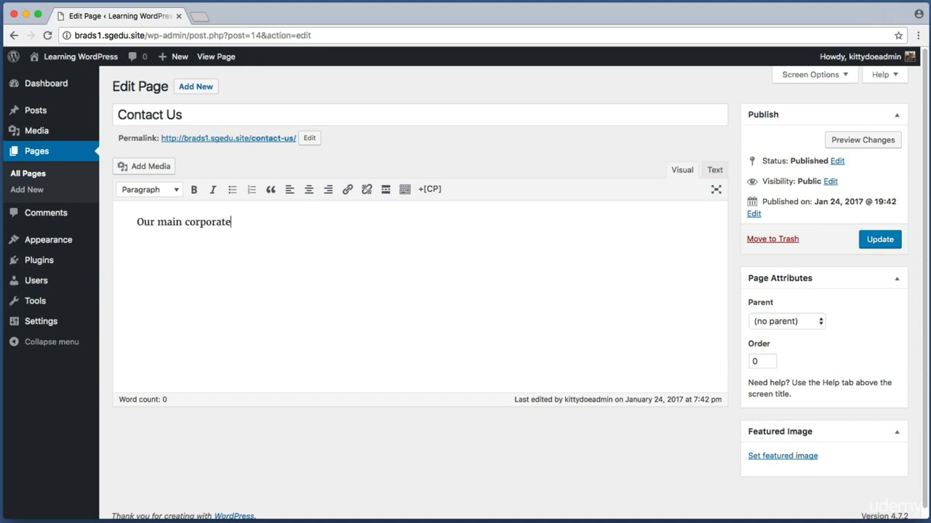
type(" office is locat")
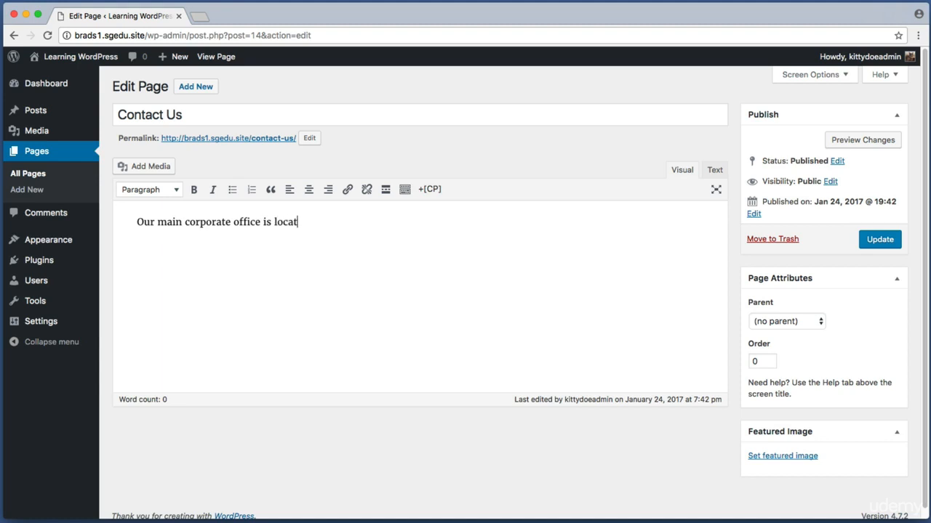
type("ed in downtown New York City.")
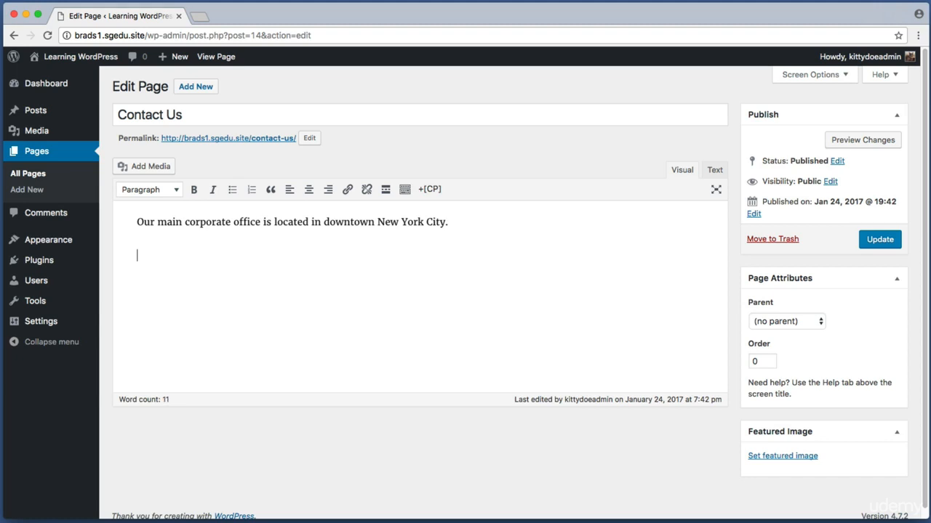
key("super+shift+4")
left_click_drag(134, 247, 474, 354)
Step: In the Google browser window, search 'google maps' and open the Google Maps site
key("super+Tab")
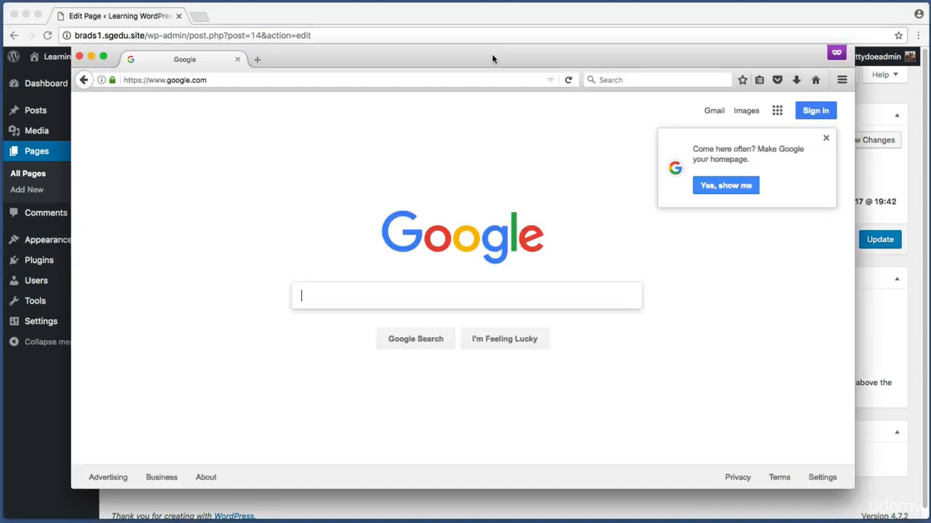
left_click_drag(491, 56, 513, 63)
left_click(343, 305)
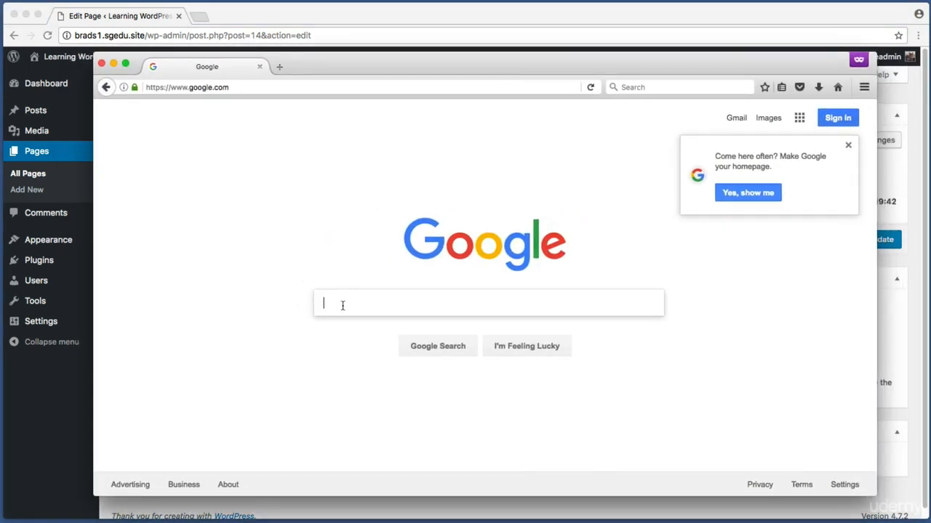
type("google maps")
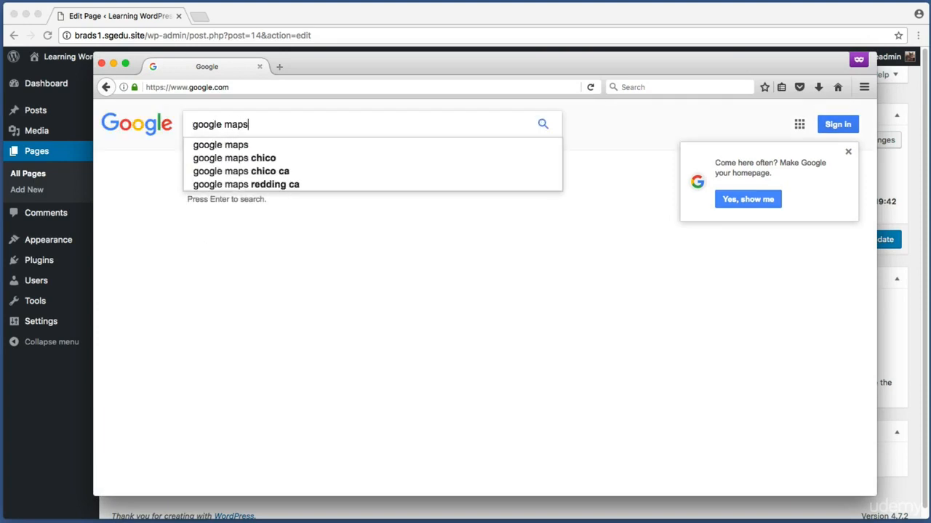
key("Return")
key("super+shift+4")
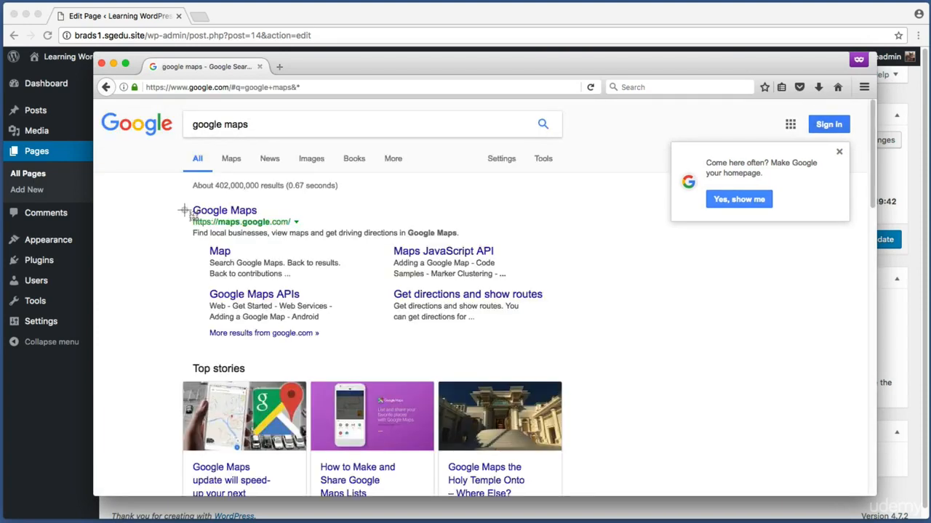
left_click_drag(186, 212, 327, 231)
left_click(225, 213)
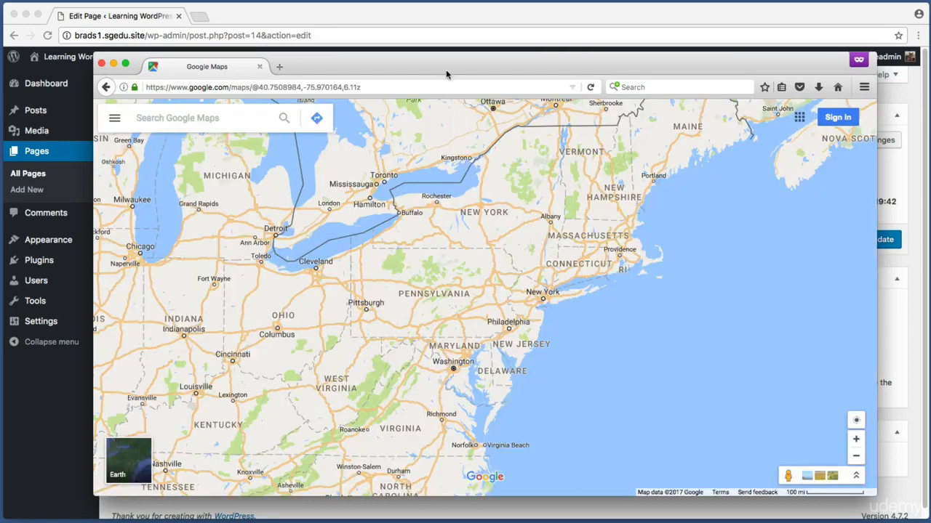
Step: Search Google Maps for 'times square, new york city' to show Times Square, NY 10036
key("super+shift+4")
left_click_drag(337, 140, 90, 98)
key("super+shift+4")
left_click_drag(239, 139, 98, 101)
type("times square, ne")
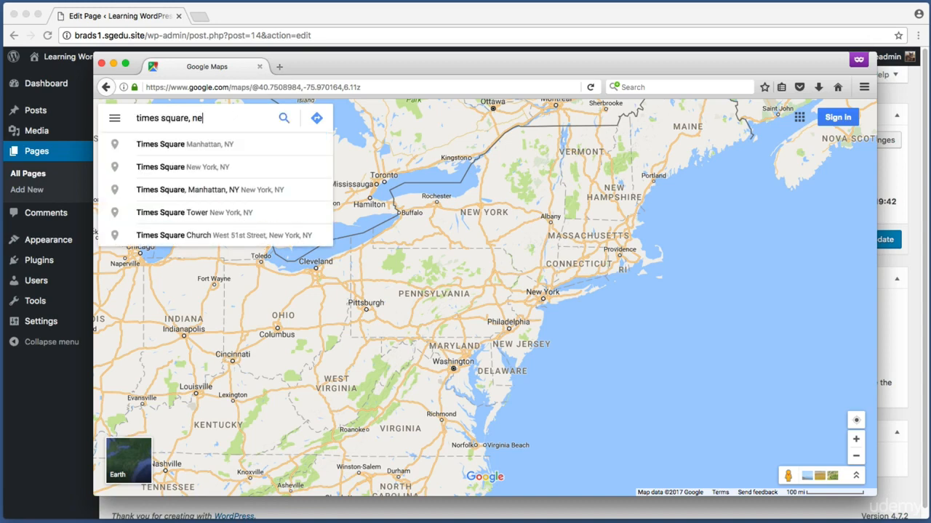
type("w york city")
key("Return")
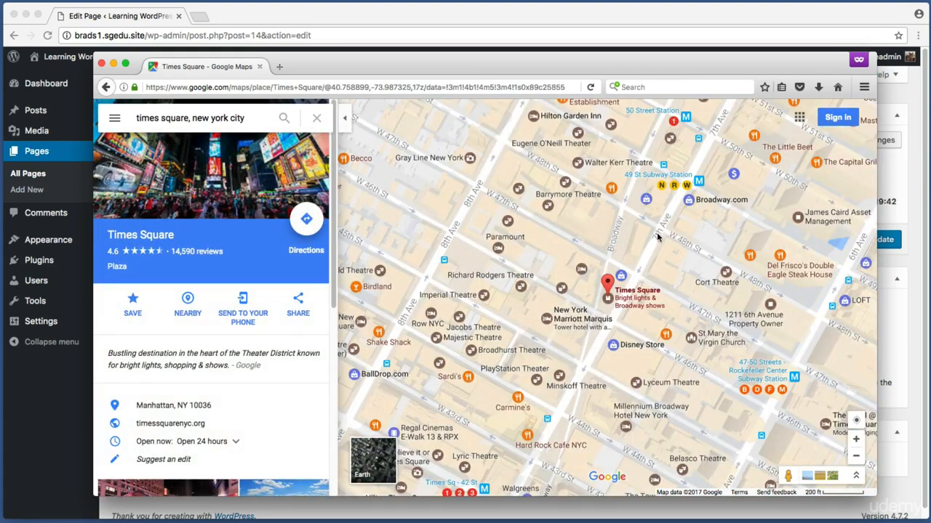
key("super+shift+4")
key("Escape")
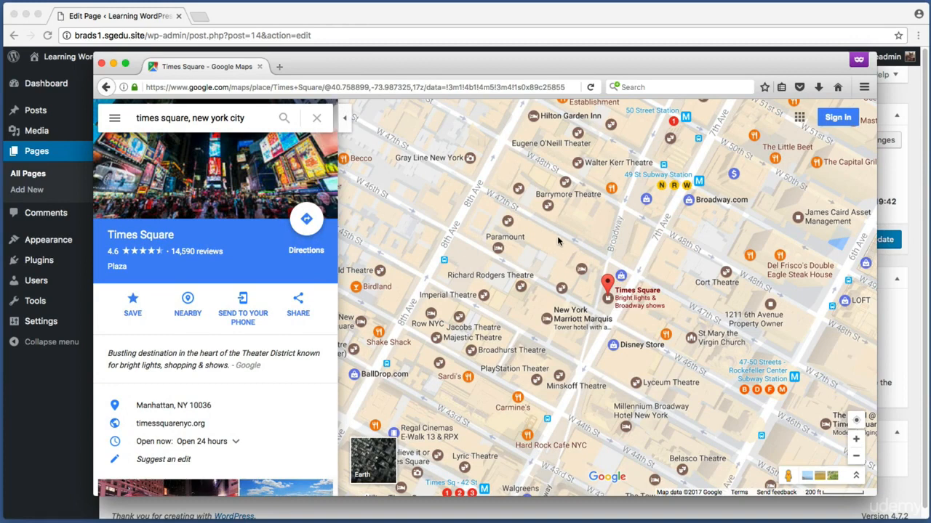
left_click(557, 235)
key("super+shift+4")
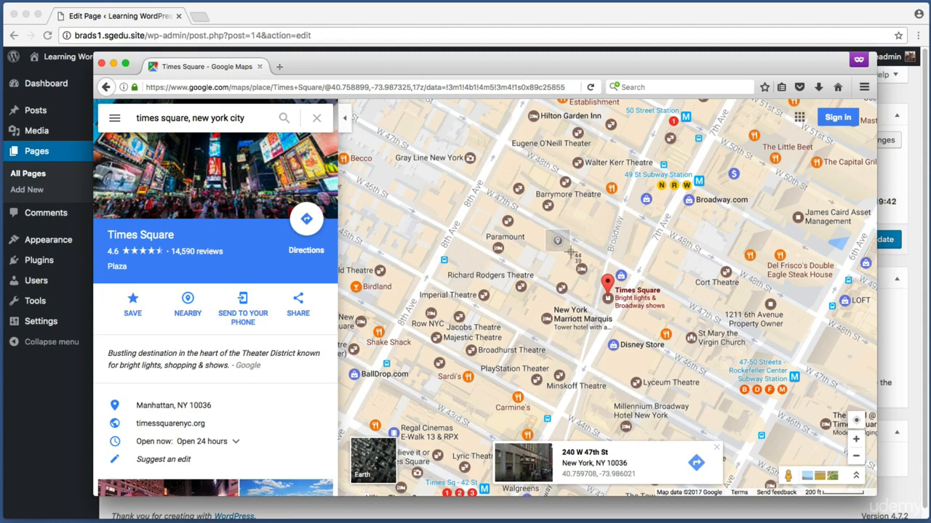
left_click_drag(478, 419, 740, 497)
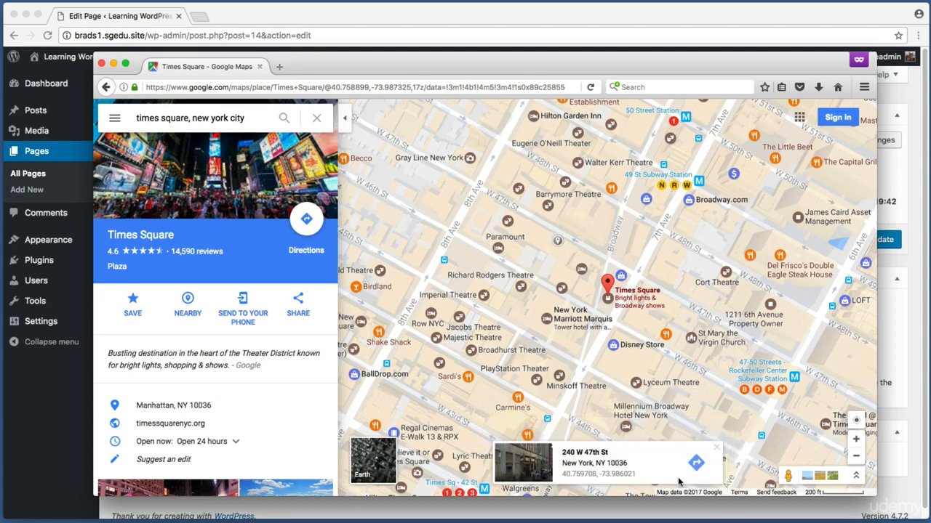
left_click(594, 466)
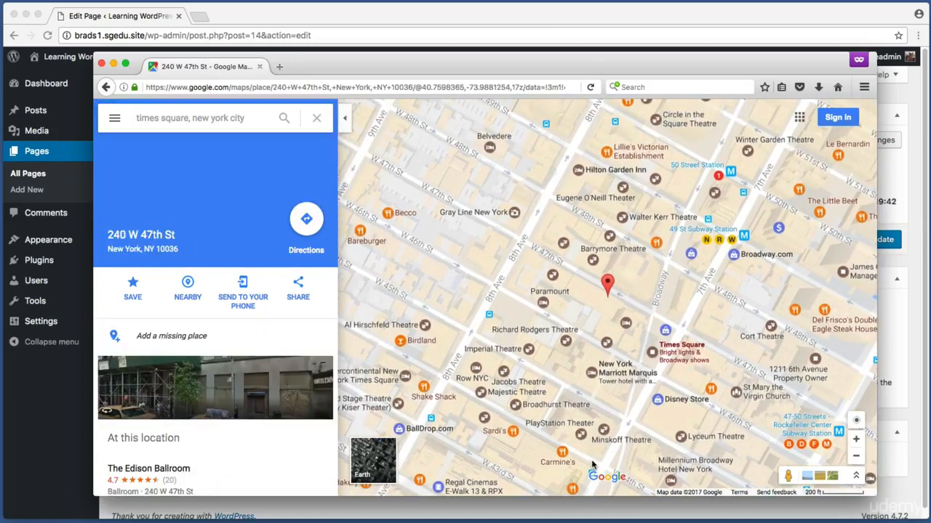
key("super+shift+4")
left_click_drag(85, 87, 355, 521)
key("super+shift+4")
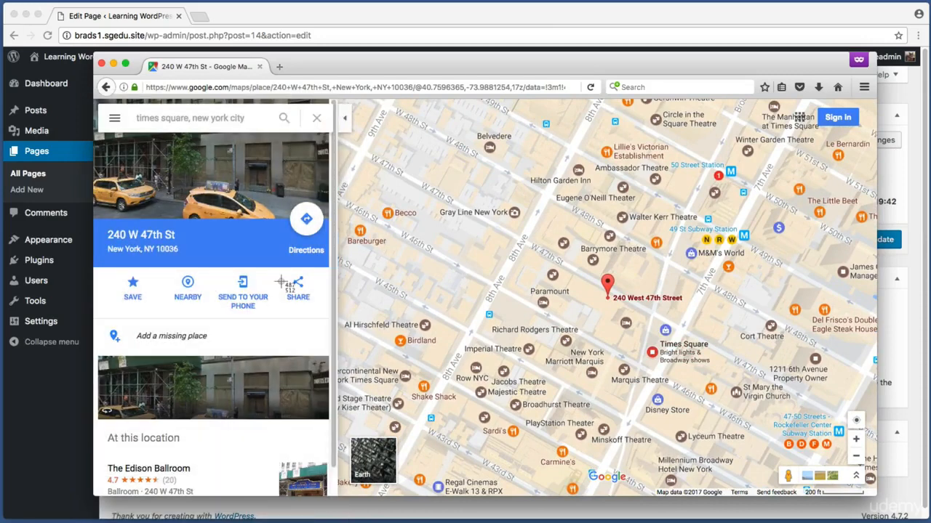
left_click_drag(284, 269, 314, 307)
left_click(301, 301)
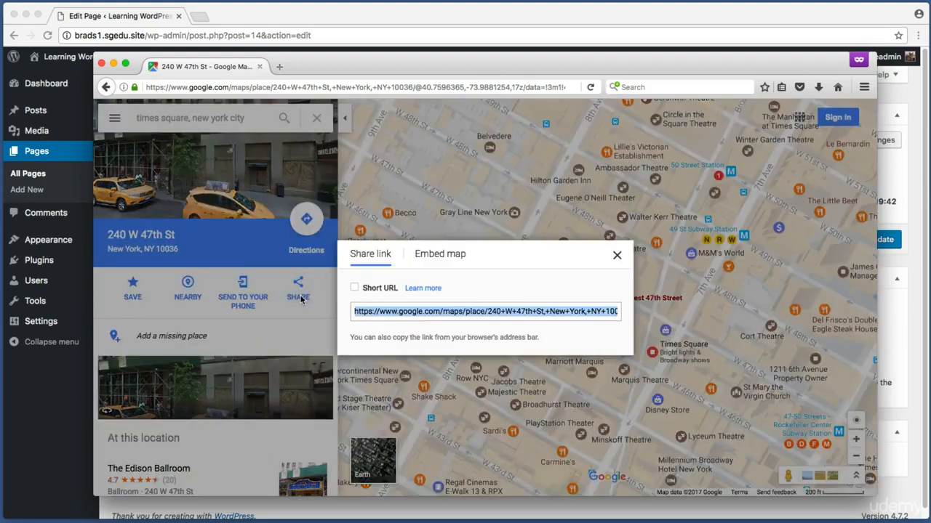
key("super+shift+4")
left_click_drag(333, 234, 632, 362)
key("super+shift+4")
left_click_drag(412, 248, 471, 267)
left_click(445, 256)
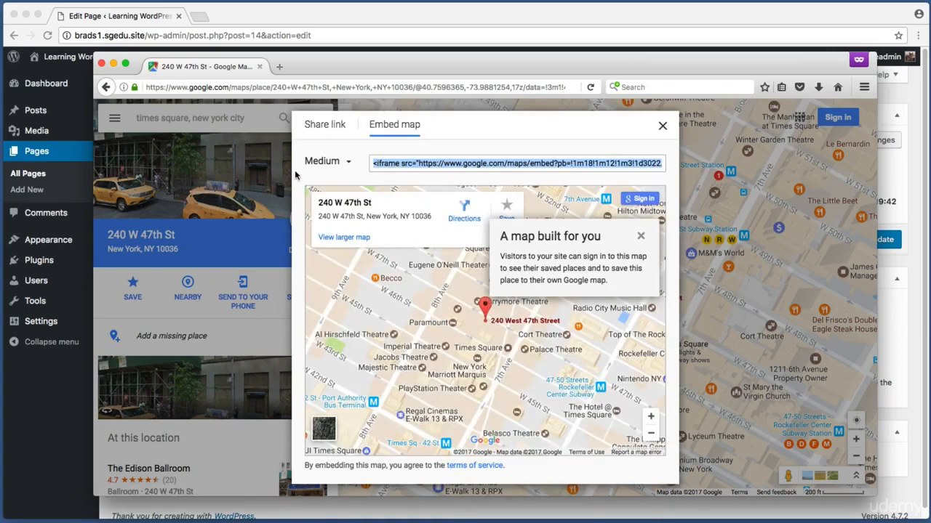
key("super+shift+4")
left_click_drag(364, 149, 673, 179)
right_click(413, 162)
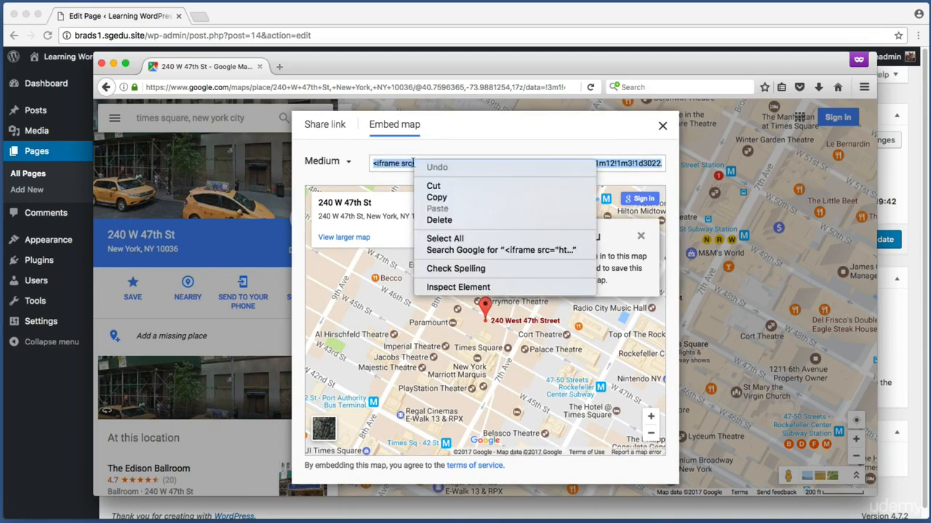
left_click(446, 199)
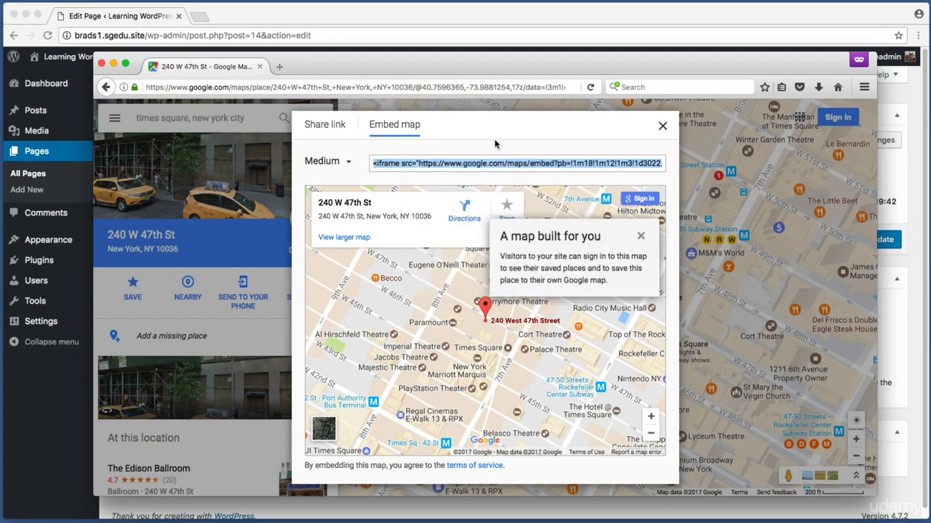
left_click(514, 17)
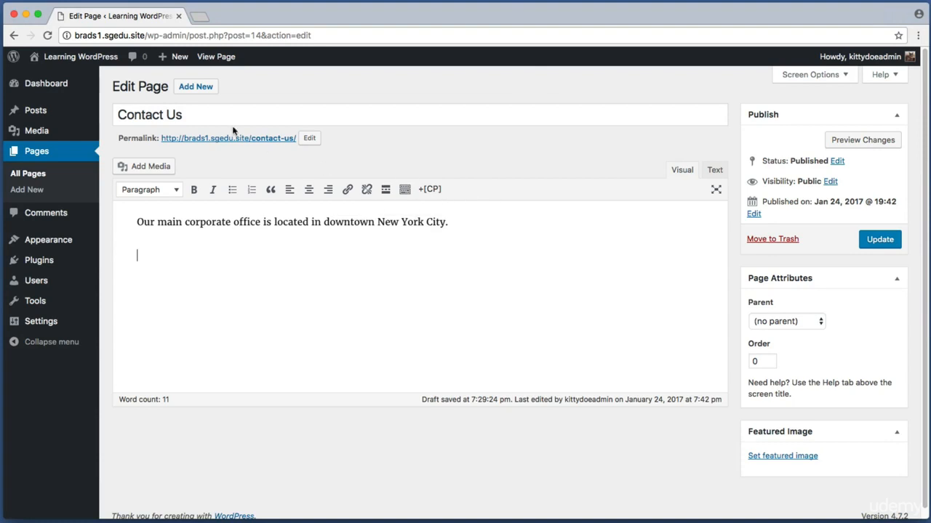
Step: Switch the Contact Us page editor to the Text (raw HTML) view
key("super+shift+4")
left_click_drag(112, 99, 246, 142)
key("super+shift+4")
left_click_drag(136, 244, 463, 342)
key("super+shift+4")
left_click_drag(116, 240, 178, 280)
key("super+shift+4")
left_click_drag(654, 151, 698, 183)
key("super+shift+4")
left_click_drag(697, 148, 732, 179)
left_click(715, 172)
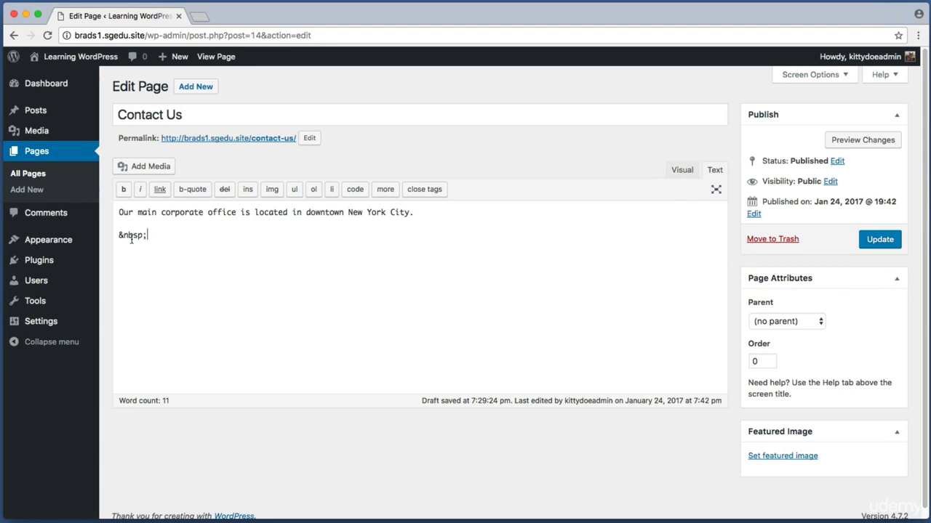
Step: Replace the leftover &nbsp; with the pasted Google Maps iframe, separated by a blank line
left_click_drag(146, 235, 118, 236)
key("BackSpace")
right_click(128, 236)
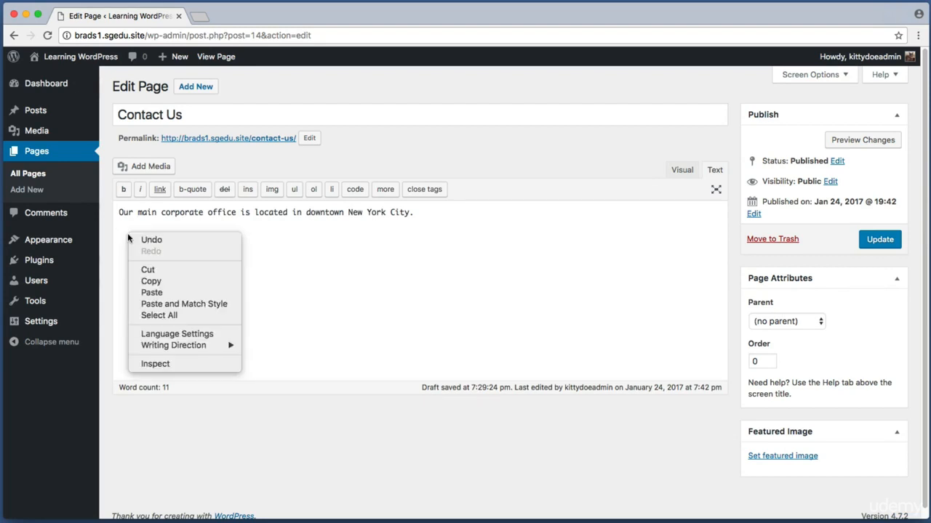
left_click(151, 292)
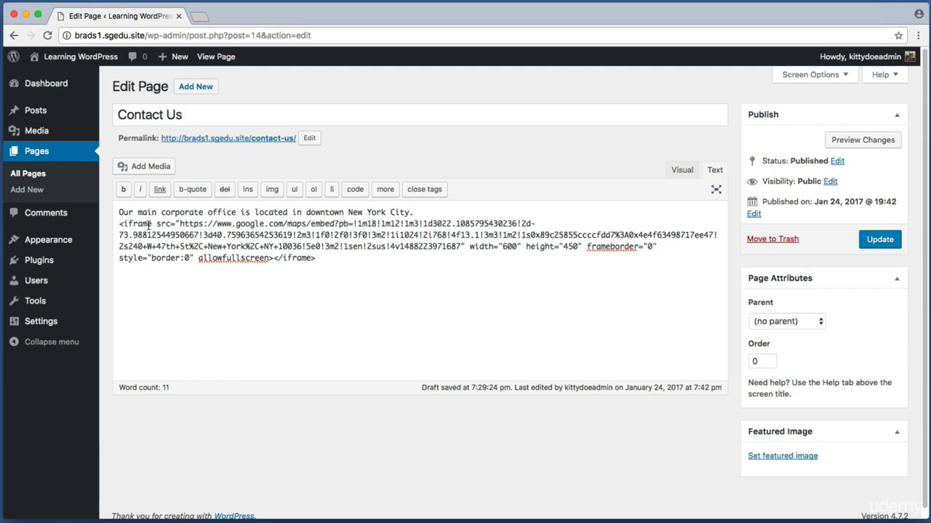
key("Return")
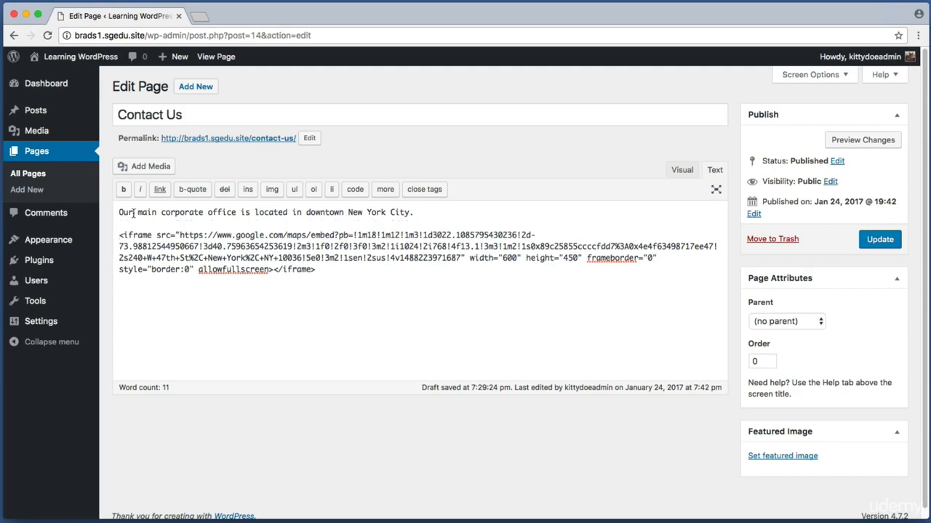
left_click_drag(134, 212, 402, 212)
left_click_drag(320, 269, 120, 235)
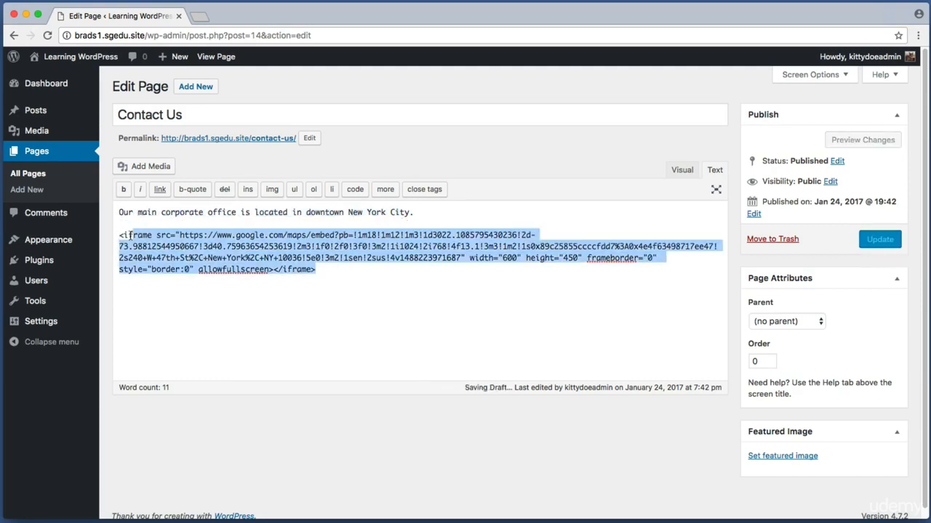
left_click(391, 278)
key("super+shift+4")
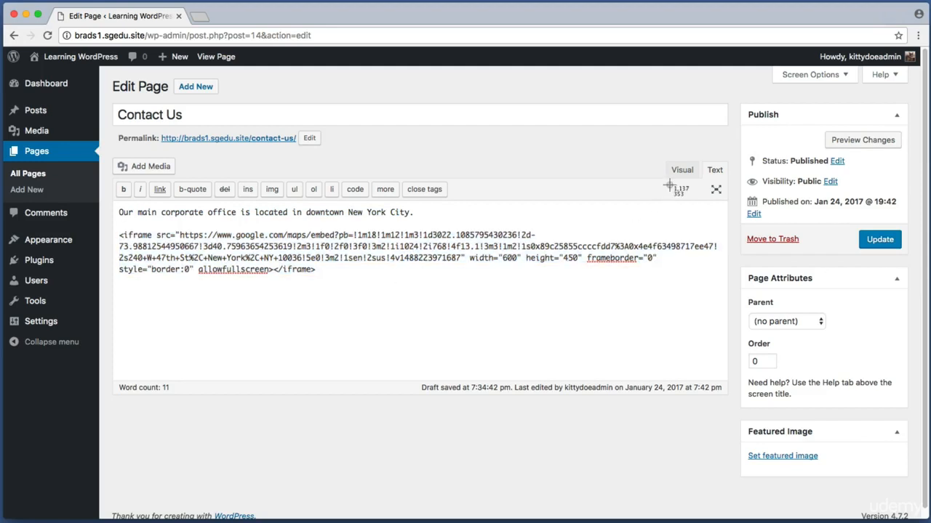
left_click_drag(653, 155, 720, 185)
left_click_drag(714, 179, 717, 188)
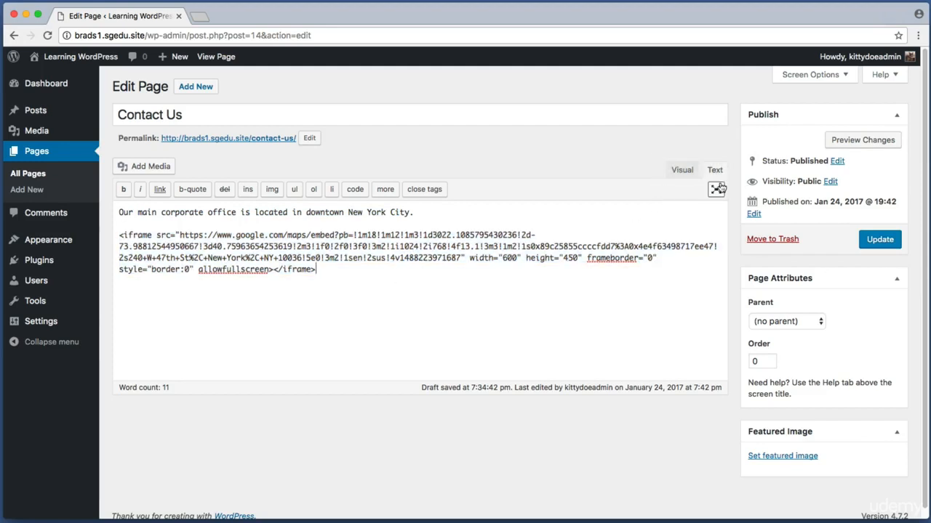
Step: Return to the Visual view to see the rendered map and Update the Contact Us page
left_click(674, 173)
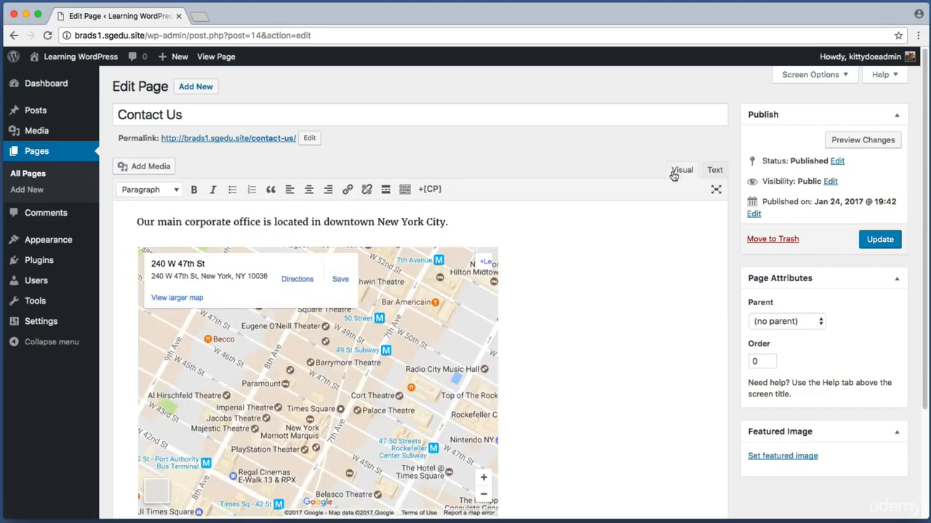
left_click_drag(590, 217, 120, 440)
key("super+shift+4")
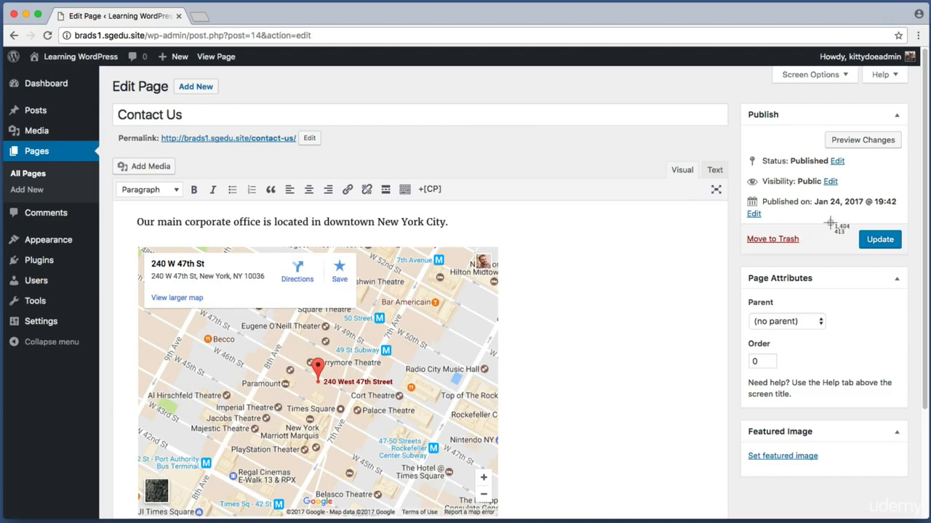
left_click_drag(841, 221, 909, 254)
left_click(891, 245)
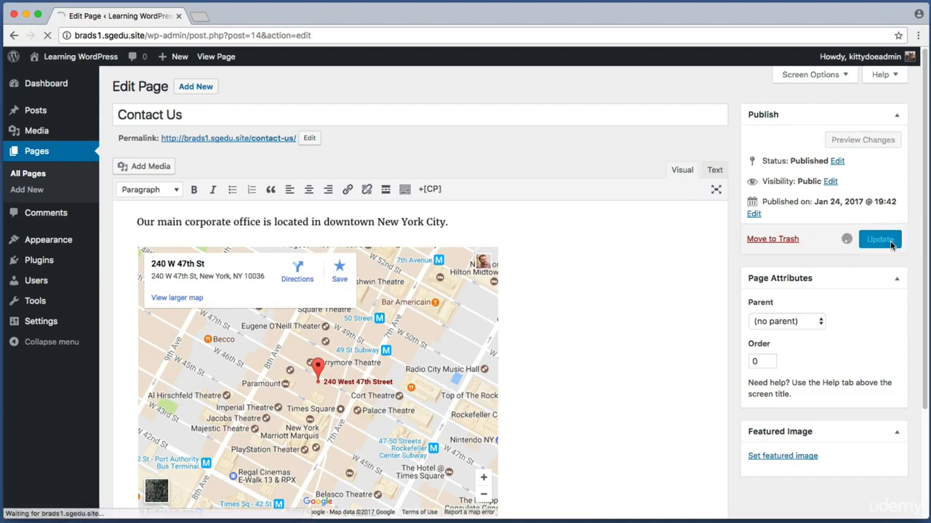
Step: Open the published Contact Us page in a new tab from the 'Page updated' notice
key("super+shift+4")
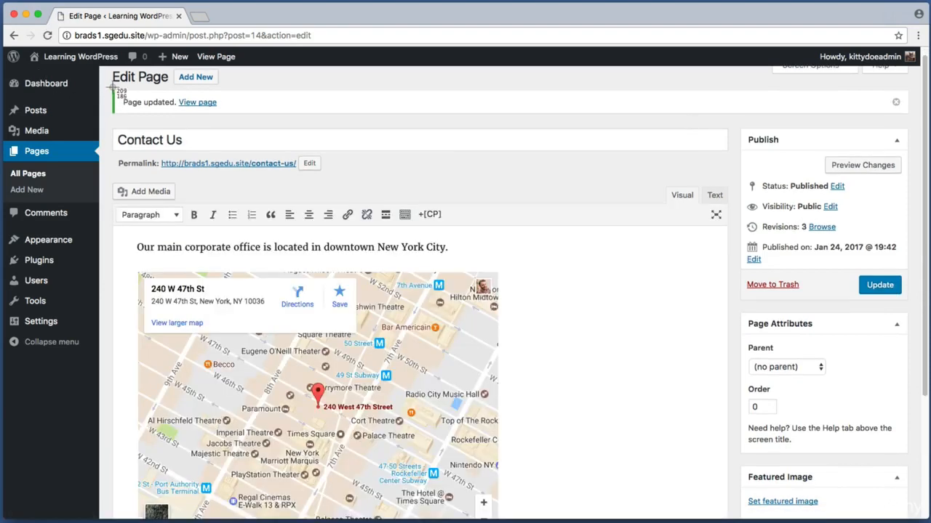
left_click_drag(111, 89, 243, 120)
left_click(209, 103, "super")
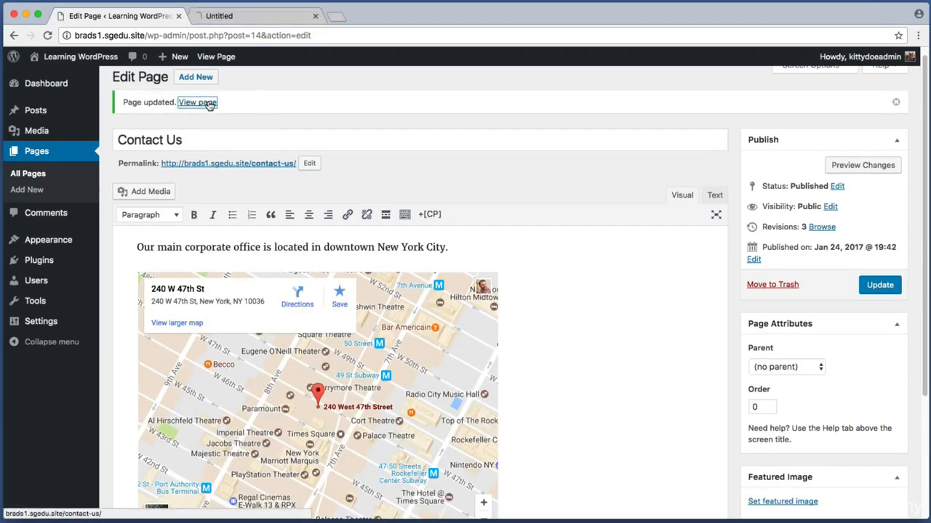
Step: Switch to the live Contact Us tab, scroll down and pan the embedded map
left_click(244, 19)
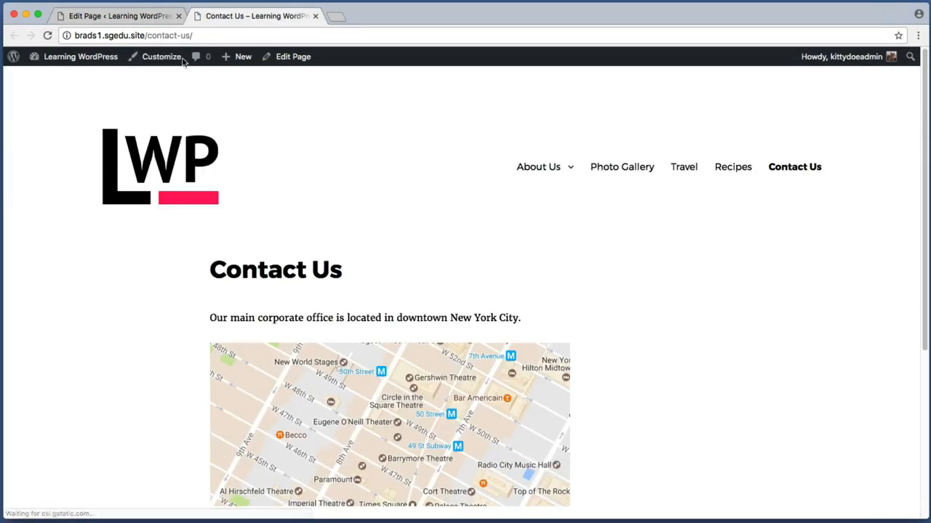
scroll(63, 196, "down", 2)
scroll(62, 196, "down", 1)
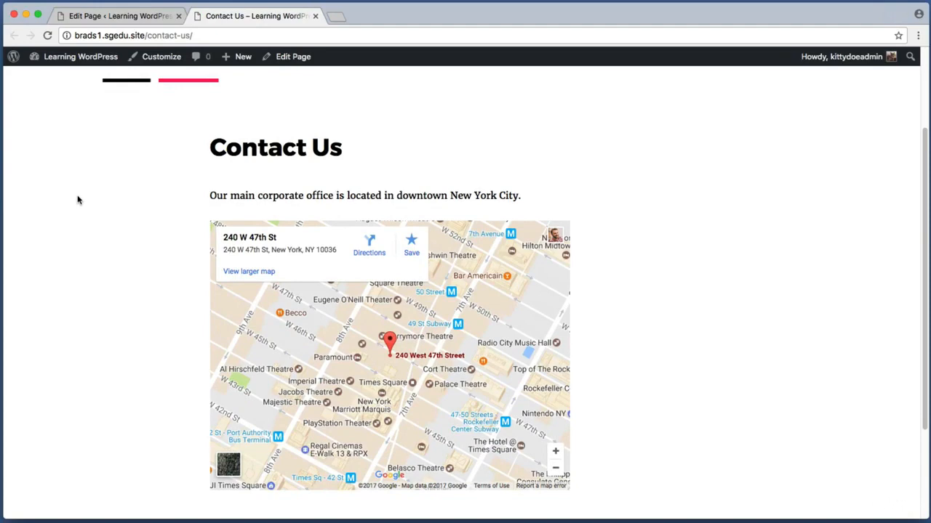
mouse_move(346, 330)
left_mouse_down()
mouse_move(293, 377)
mouse_move(360, 340)
left_mouse_up()
scroll(485, 331, "down", 5)
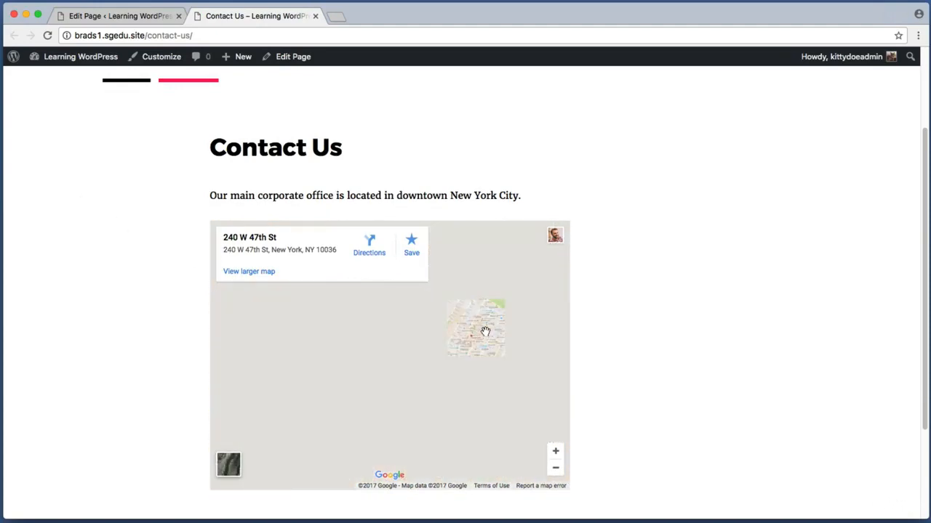
scroll(485, 332, "up", 4)
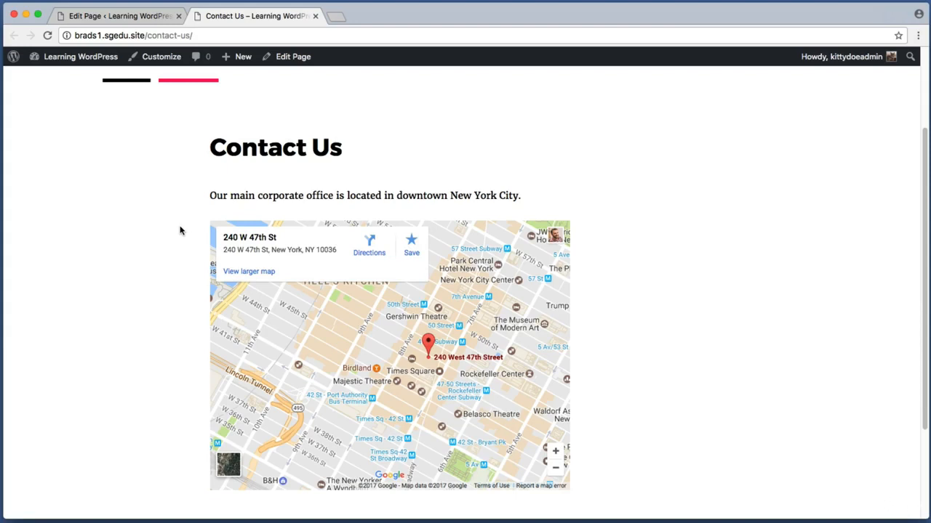
key("super+shift+4")
left_click_drag(174, 203, 598, 516)
key("super+shift+4")
left_click_drag(174, 120, 627, 216)
scroll(629, 240, "down", 4)
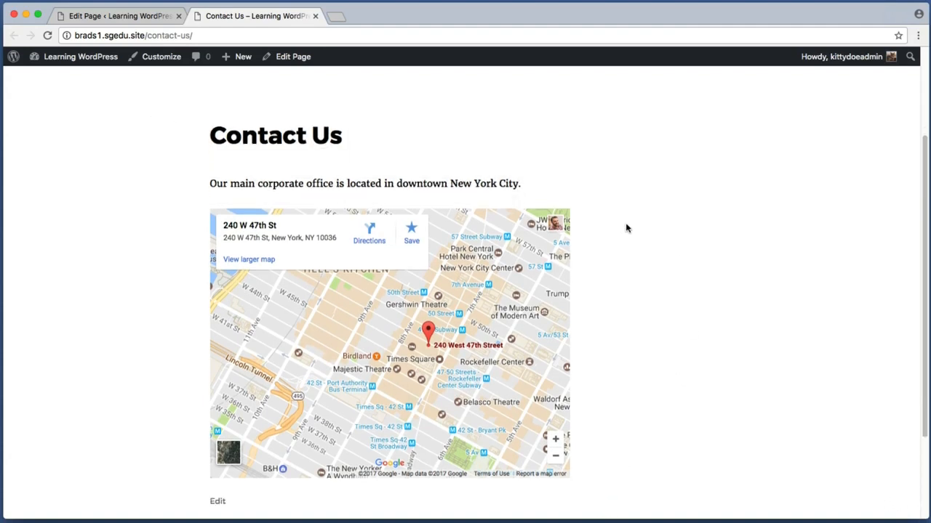
key("super+shift+4")
left_click_drag(203, 363, 584, 427)
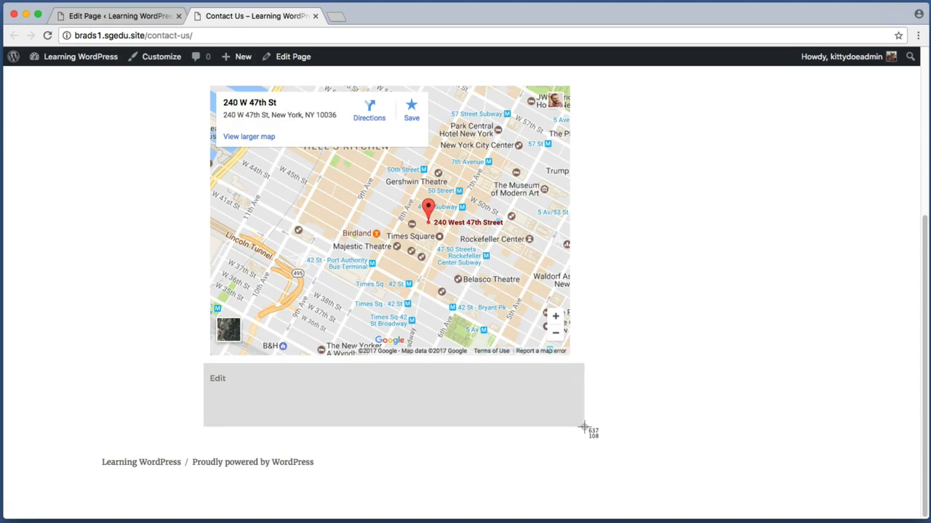
left_click_drag(584, 428, 584, 430)
key("super+shift+4")
left_click_drag(213, 394, 814, 419)
key("super+shift+4")
key("super+shift+4")
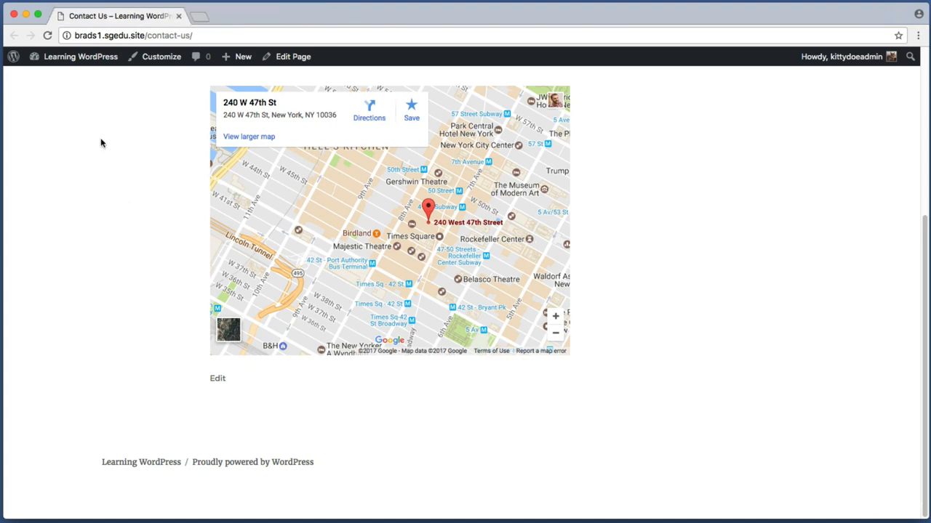
left_click(111, 58)
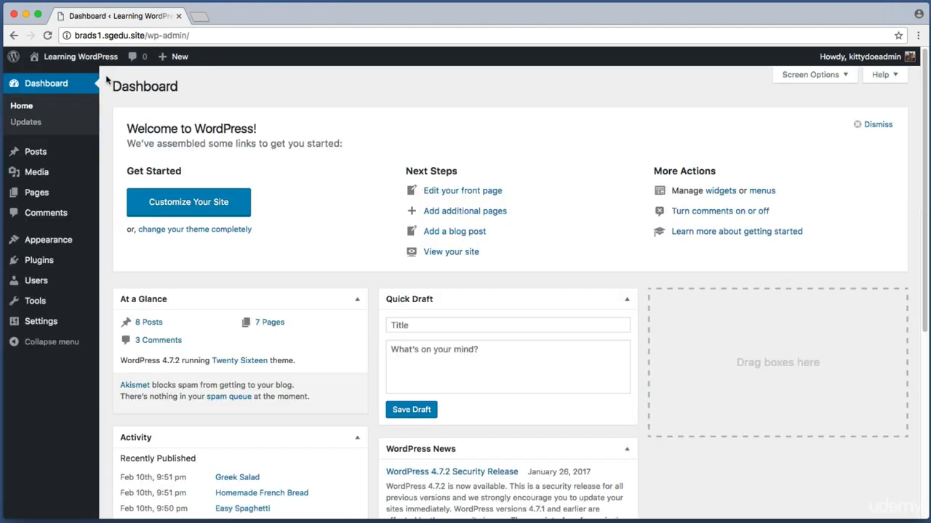
Step: Go to Plugins and open the Add New screen listing featured plugins
left_click(59, 260)
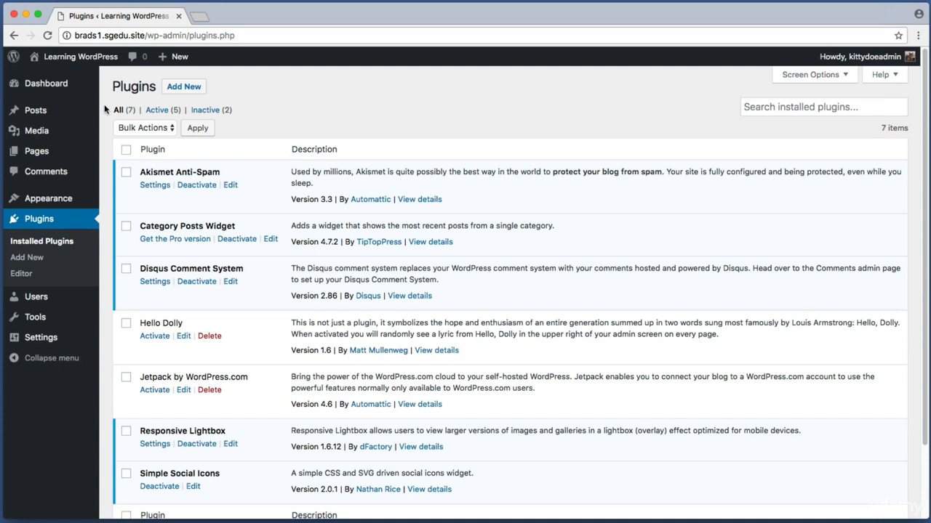
key("super+shift+4")
left_click_drag(159, 73, 222, 100)
left_click(184, 92)
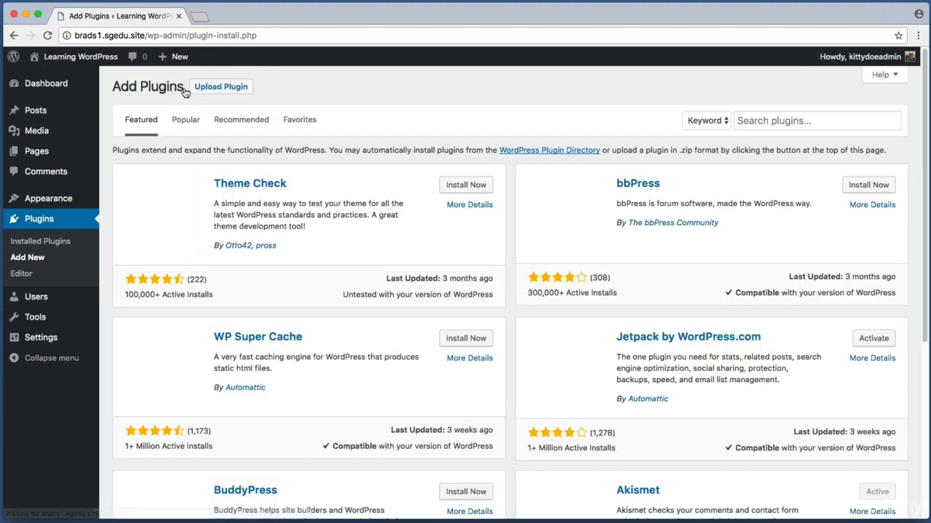
key("super+shift+4")
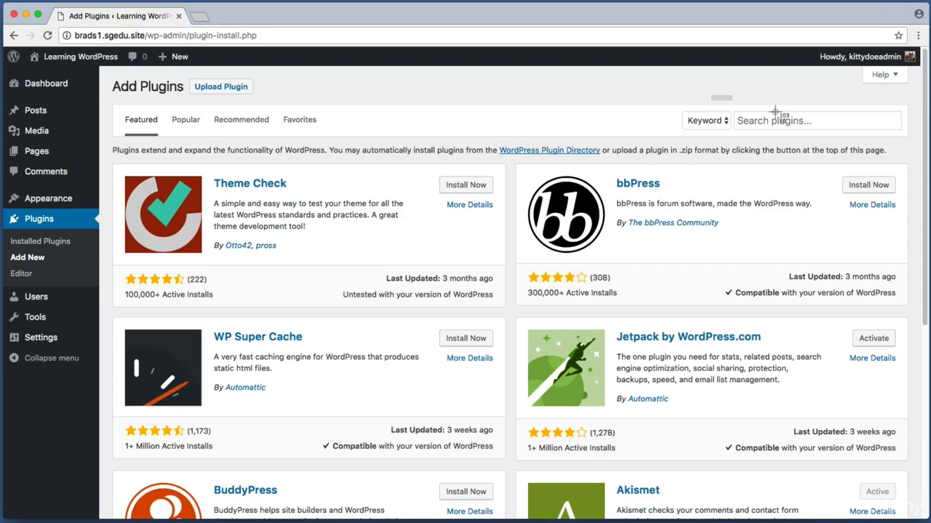
left_click_drag(711, 95, 915, 145)
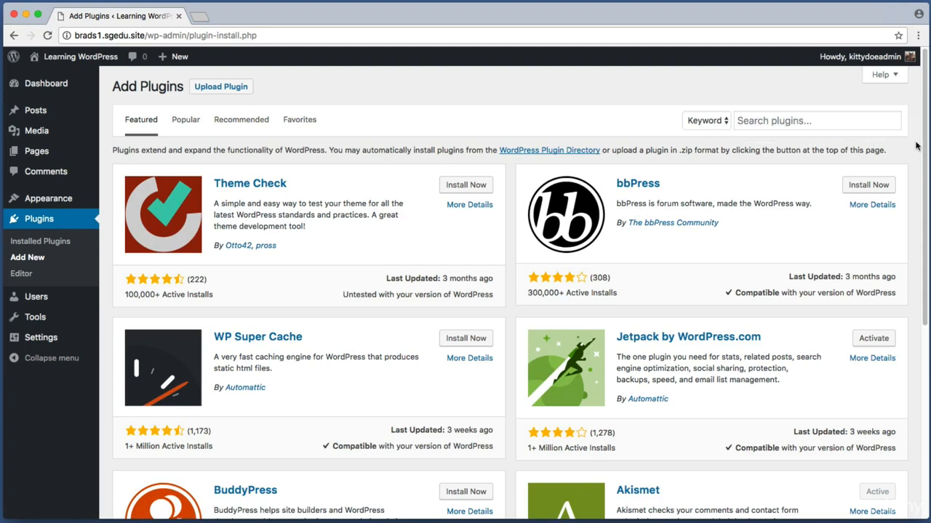
Step: Search the plugin directory for 'contact form'
left_click(872, 125)
type("c")
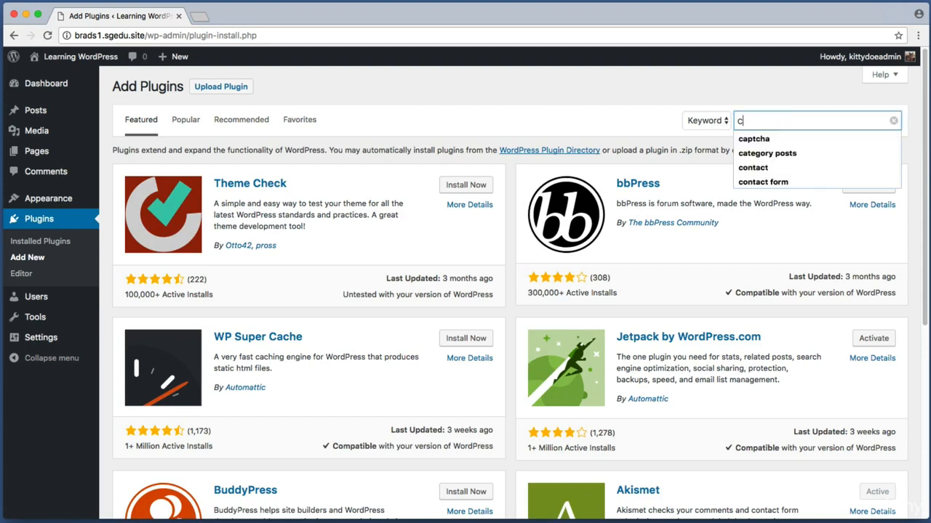
type("ontact f")
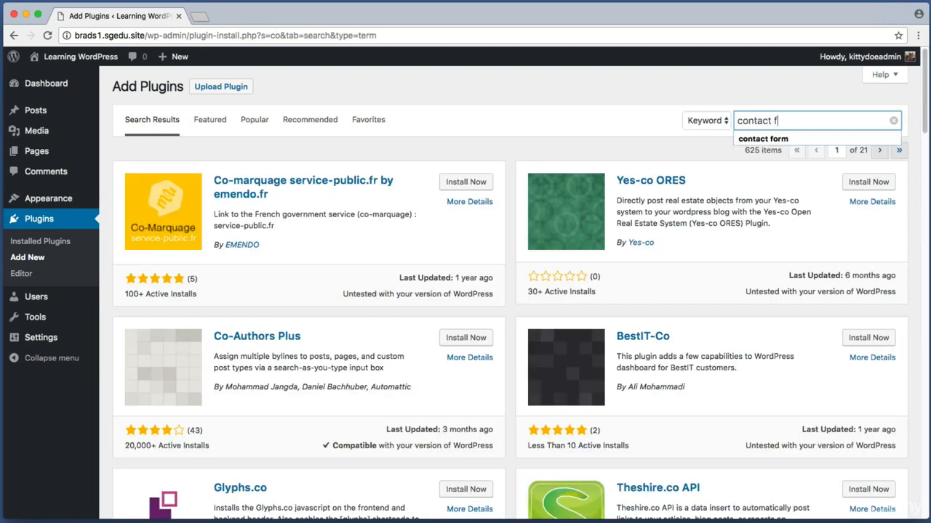
type("orm 7")
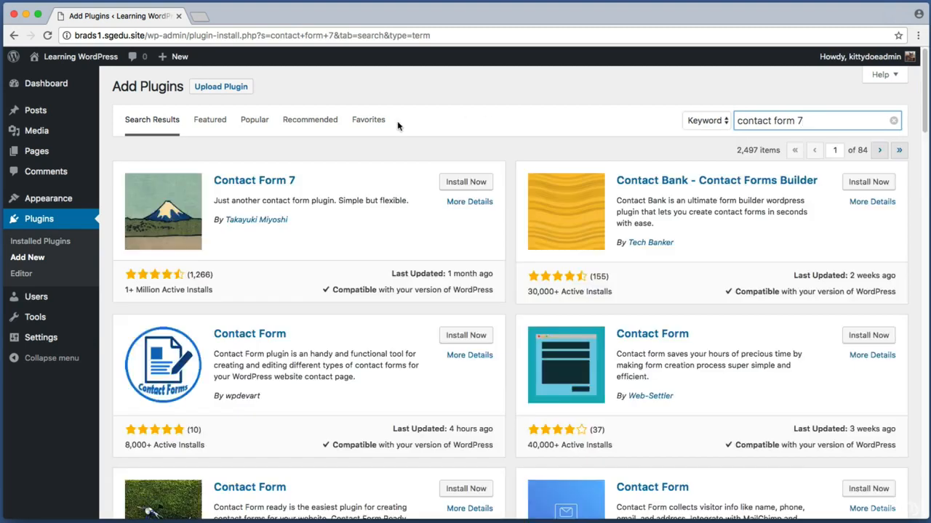
key("super+shift+4")
left_click_drag(112, 156, 336, 255)
key("super+shift+4")
left_click_drag(117, 281, 245, 300)
key("super+shift+4")
left_click_drag(115, 259, 225, 286)
Step: Install and activate Contact Form 7, adding the Contact entry to the admin menu
key("super+shift+4")
left_click_drag(430, 166, 494, 190)
left_click(469, 183)
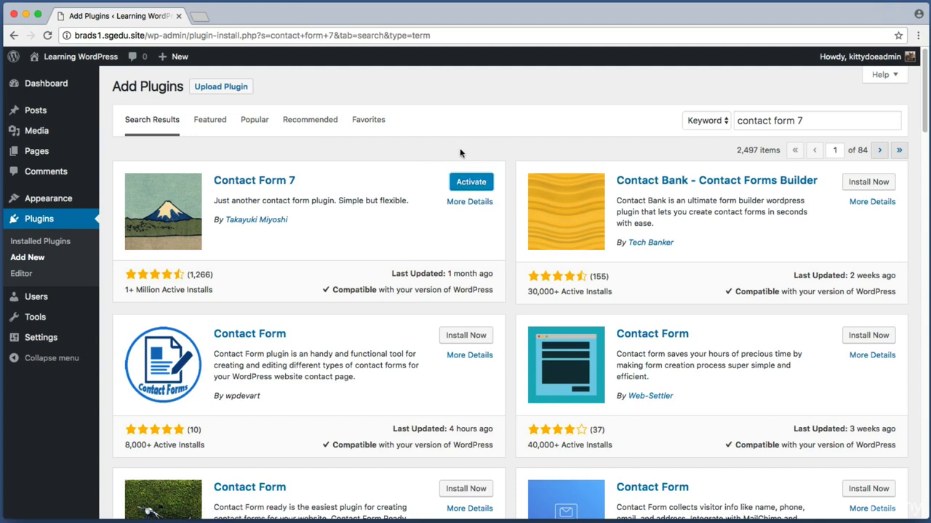
key("super+shift+4")
left_click_drag(441, 165, 504, 197)
left_click(477, 185)
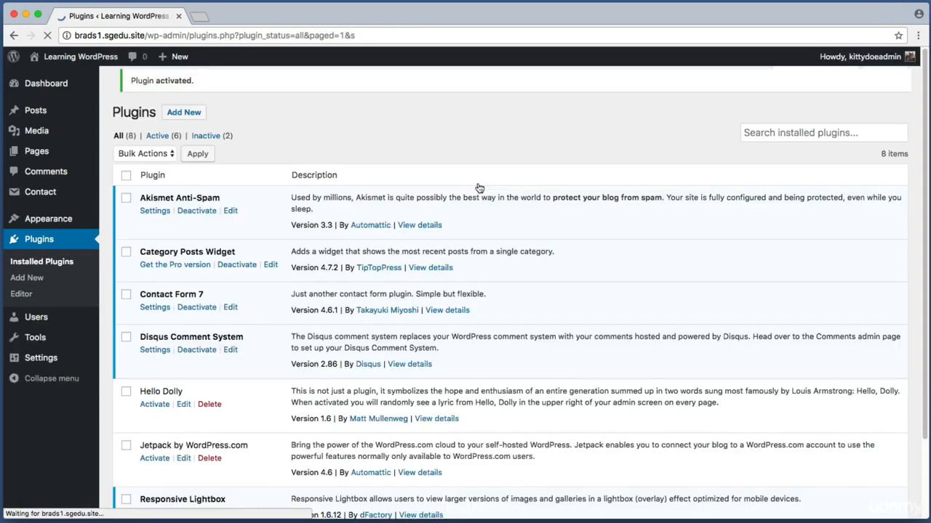
key("super+shift+4")
left_click_drag(114, 93, 204, 131)
key("super+shift+4")
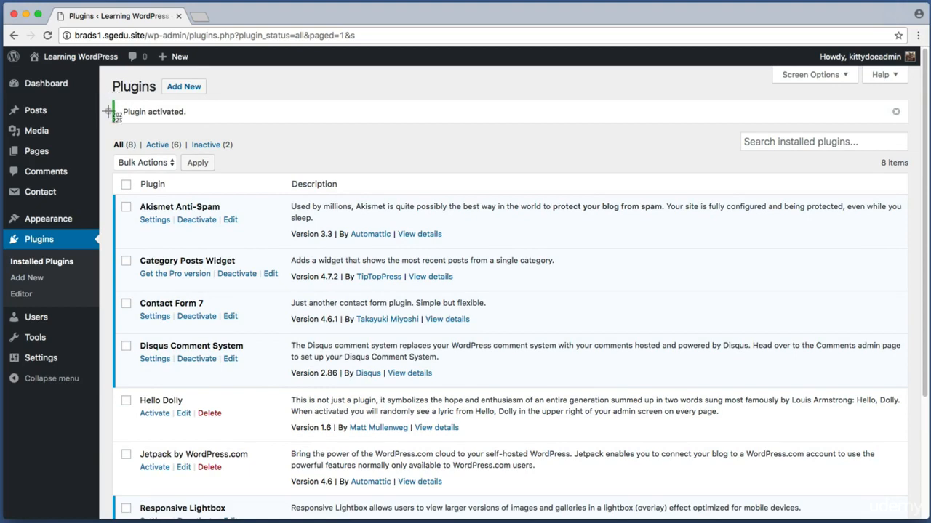
left_click_drag(106, 121, 35, 233)
key("super+shift+4")
left_click_drag(2, 180, 81, 204)
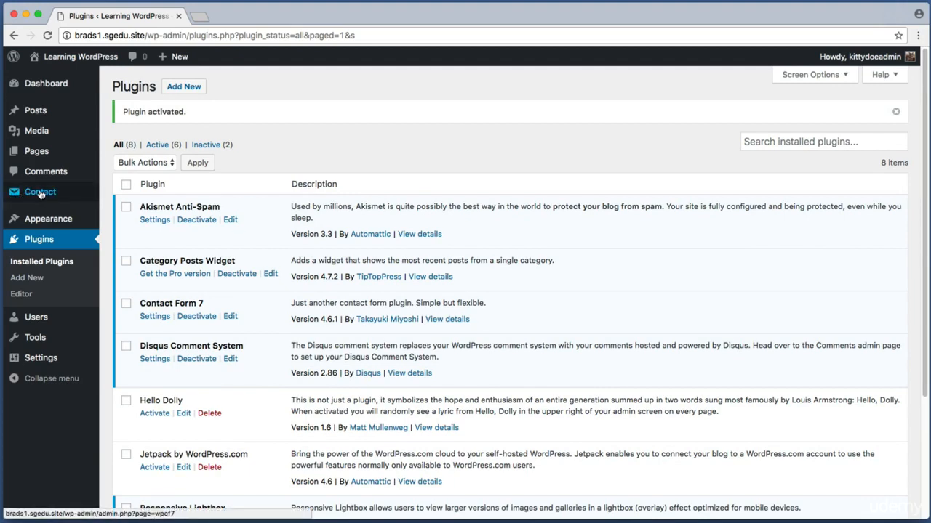
Step: Bring up the Contact Forms list showing Contact form 1 and its shortcode
left_click(65, 193)
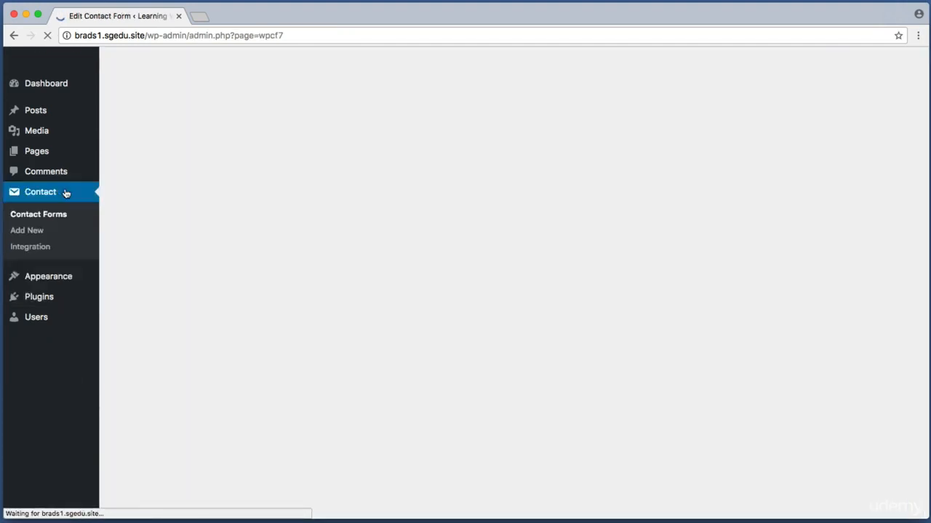
key("super+shift+4")
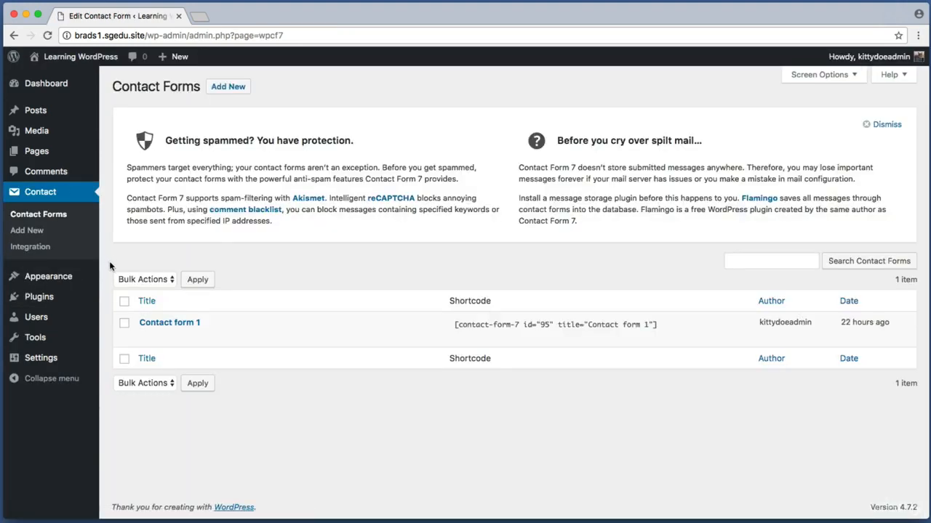
left_click_drag(111, 263, 742, 411)
key("super+shift+4")
left_click_drag(118, 304, 257, 350)
key("super+shift+4")
left_click_drag(114, 301, 220, 341)
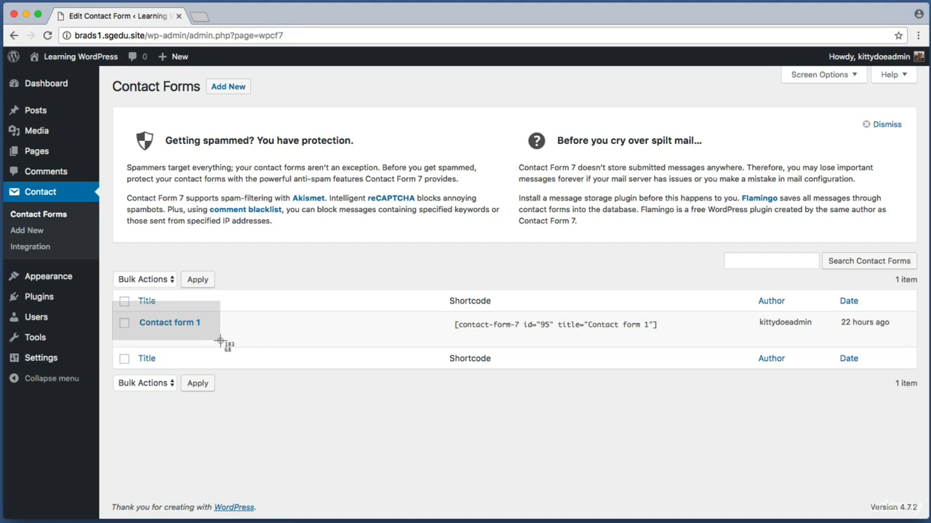
left_click_drag(221, 340, 221, 341)
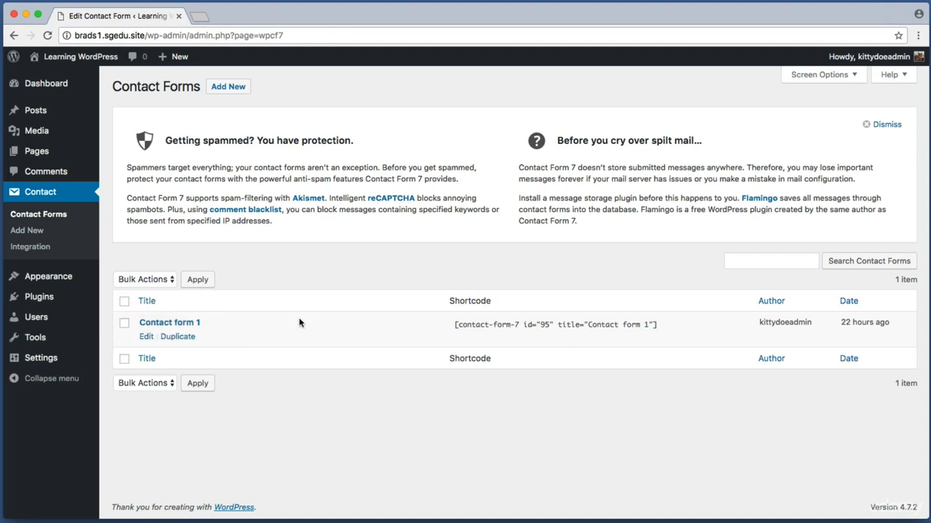
key("super+shift+4")
left_click_drag(137, 315, 240, 332)
key("super+shift+4")
left_click_drag(446, 316, 671, 332)
key("super+shift+4")
left_click_drag(442, 292, 672, 340)
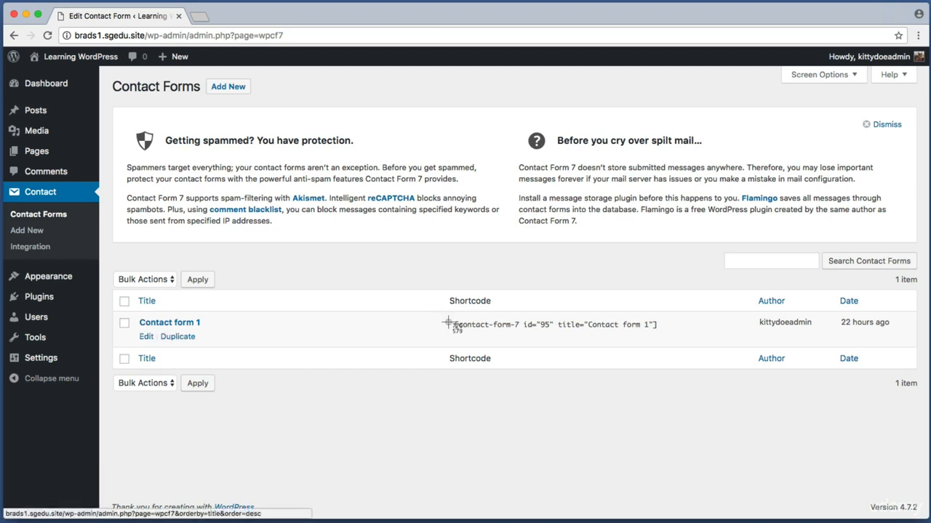
Step: Copy the shortcode [contact-form-7 id="95" title="Contact form 1"] to the clipboard
left_click_drag(450, 325, 675, 342)
left_click(677, 342)
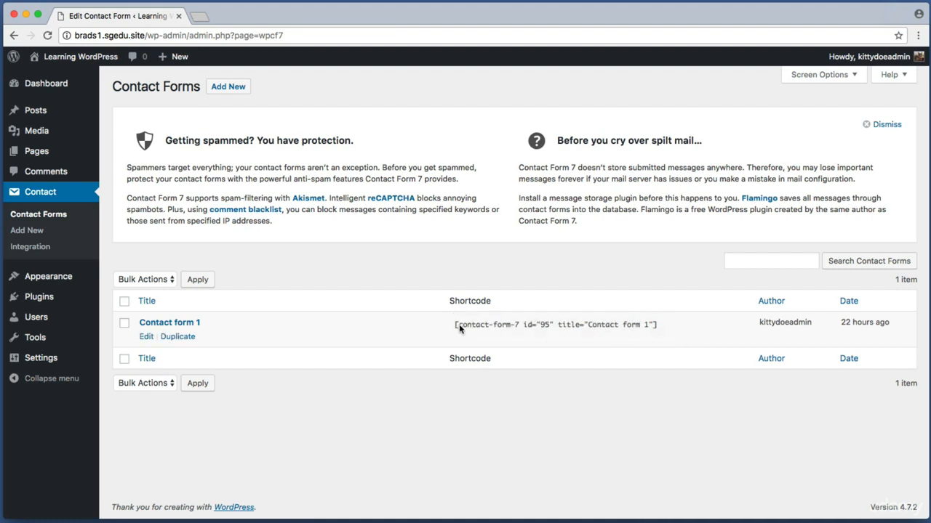
left_click_drag(453, 325, 679, 326)
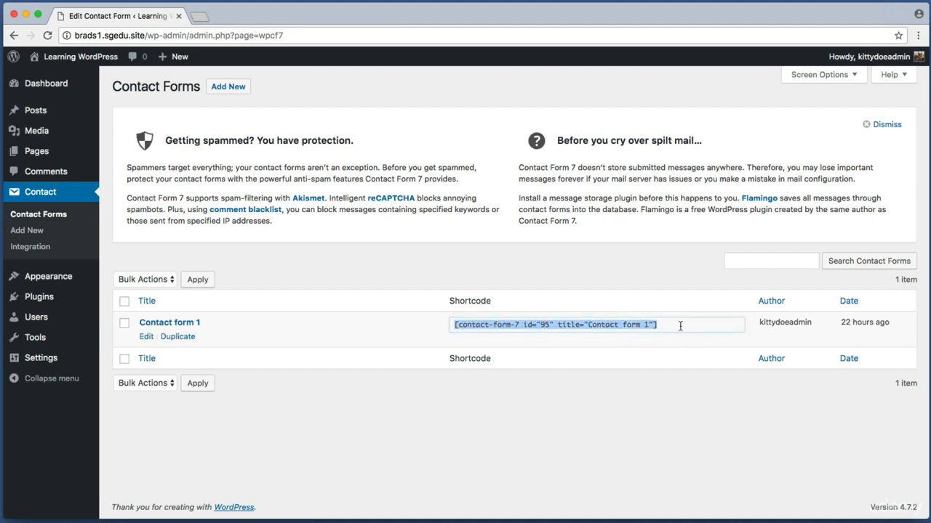
right_click(613, 325)
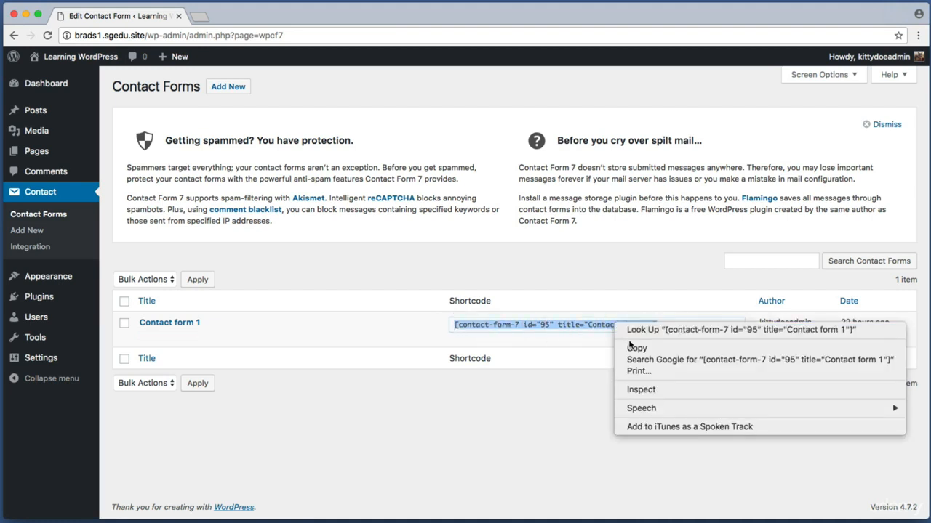
left_click(657, 352)
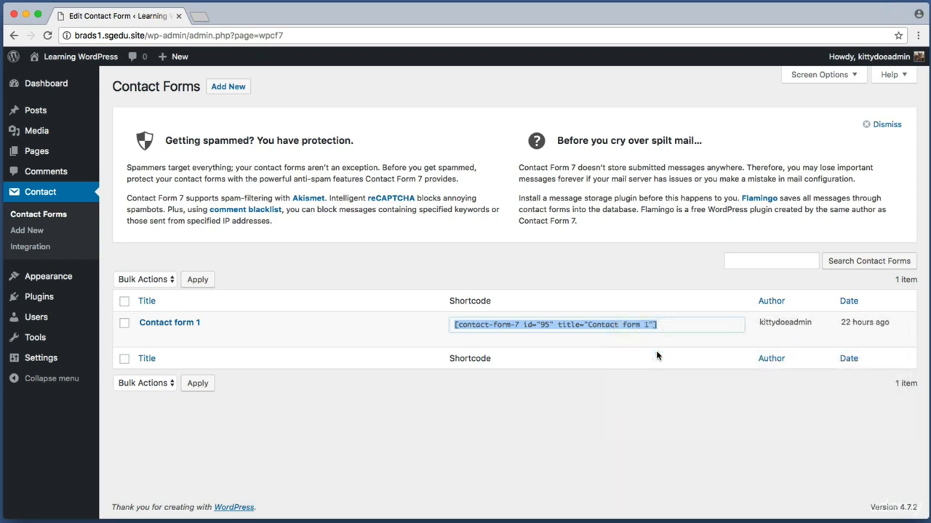
left_click(660, 387)
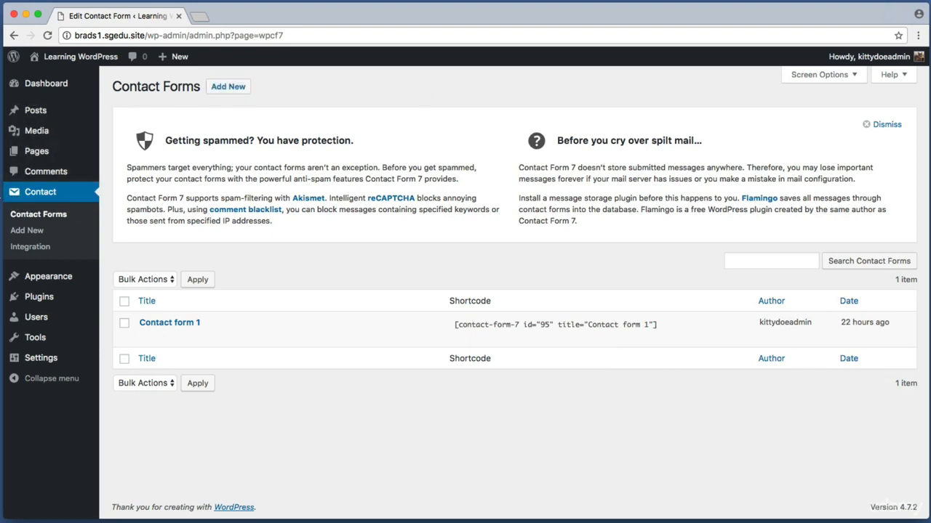
Step: Open the Contact Us page for editing and scroll down to the map
left_click(51, 158)
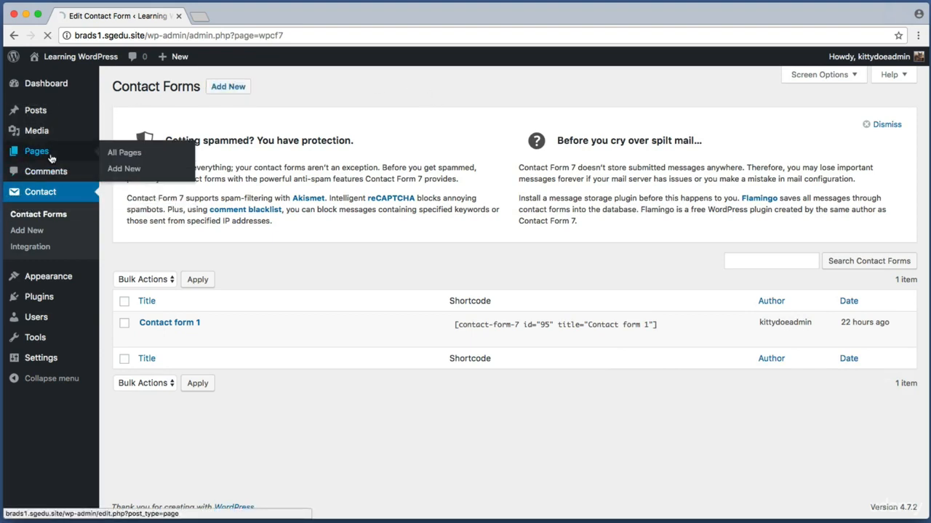
left_click_drag(108, 298, 169, 314)
left_click(169, 314)
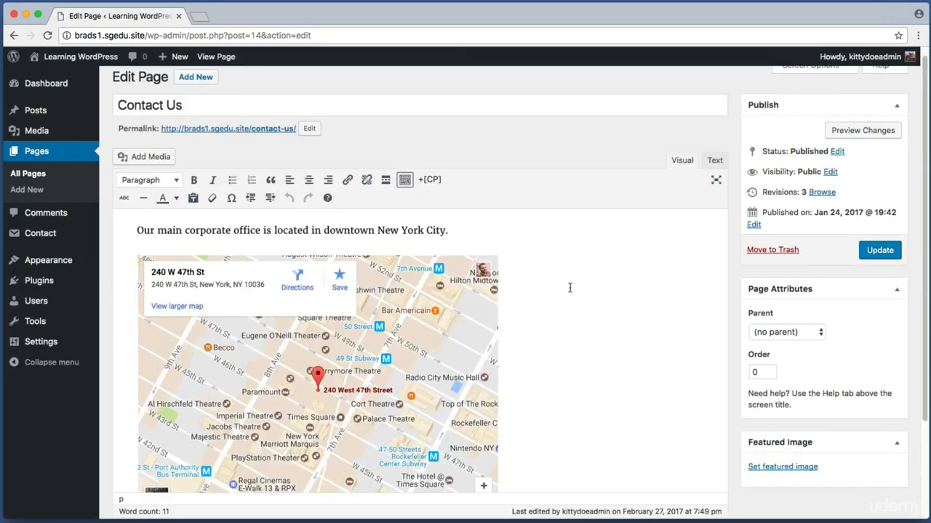
scroll(570, 288, "down", 3)
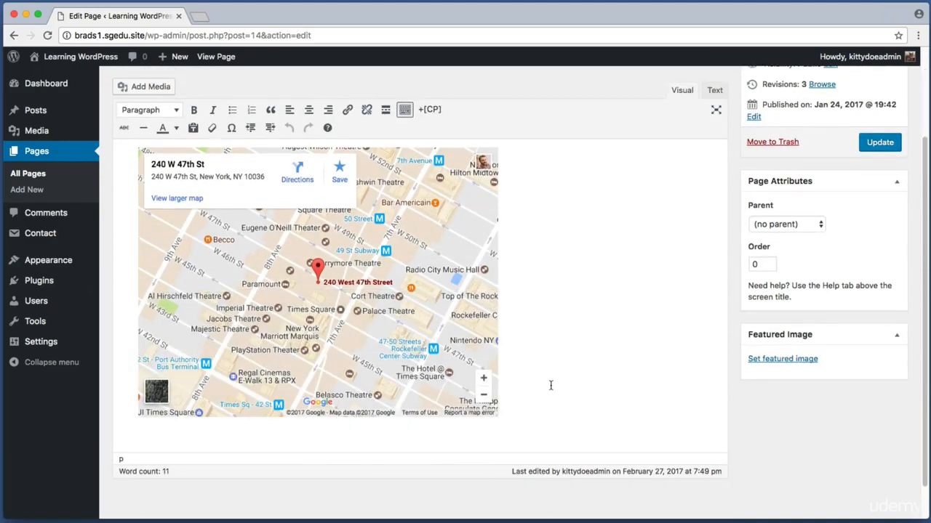
key("super+shift+4")
left_click_drag(530, 374, 556, 407)
Step: Paste the Contact form 1 shortcode on a new line below the map
key("Return")
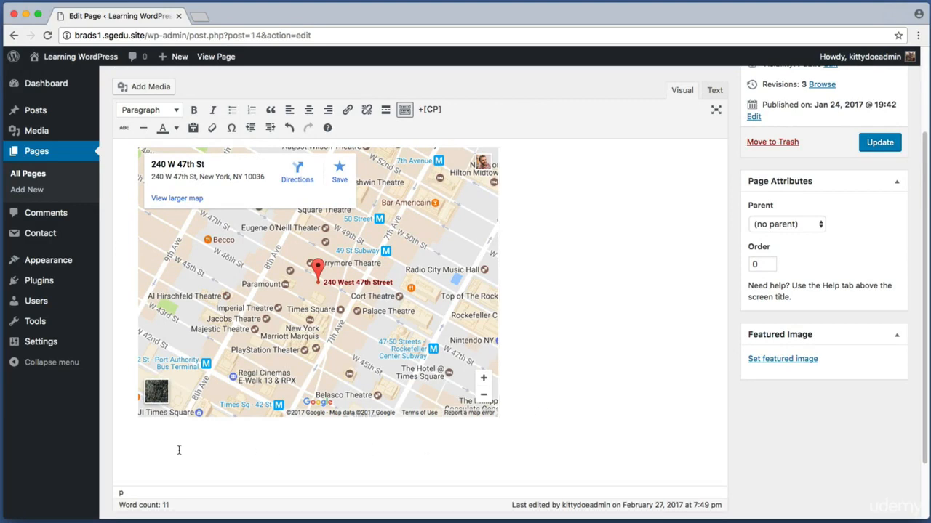
right_click(160, 450)
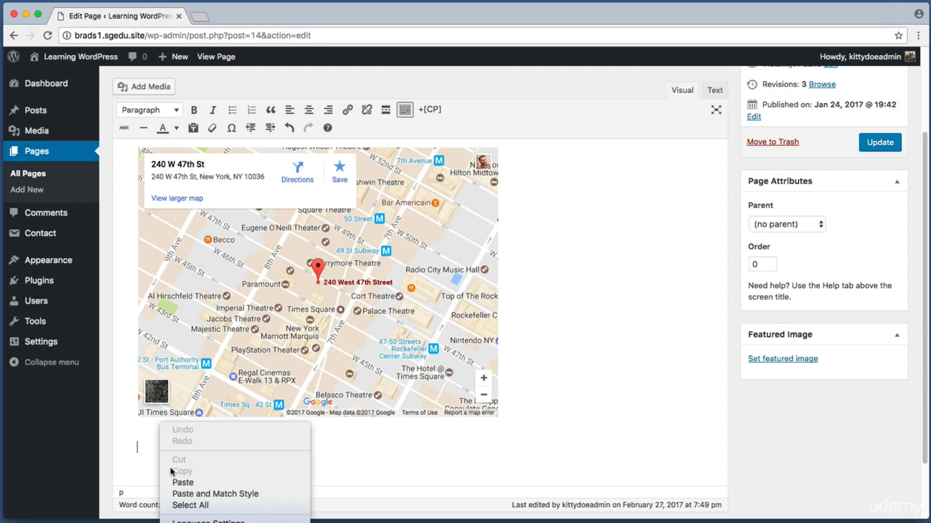
left_click(179, 484)
mouse_move(374, 448)
left_mouse_down()
mouse_move(149, 445)
mouse_move(362, 448)
left_mouse_up()
left_click(139, 448)
left_click(422, 451)
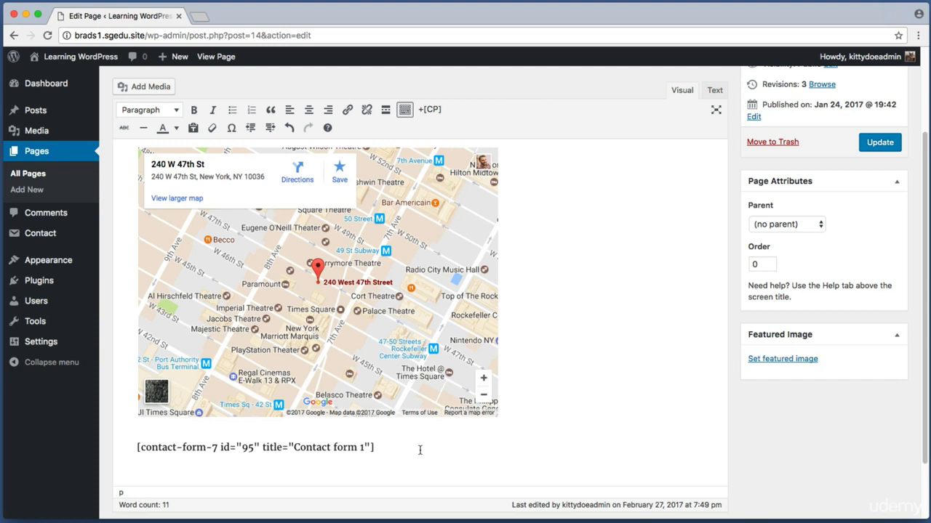
Step: Update the Contact Us page to save it, then view the live page
key("super+shift+4")
left_click_drag(851, 122, 918, 161)
left_click(894, 149)
key("super+shift+4")
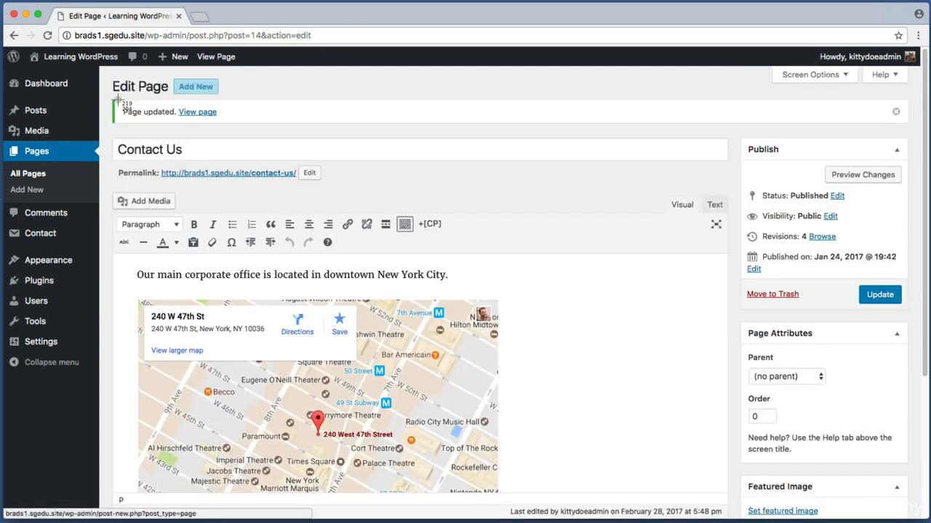
left_click_drag(155, 115, 233, 125)
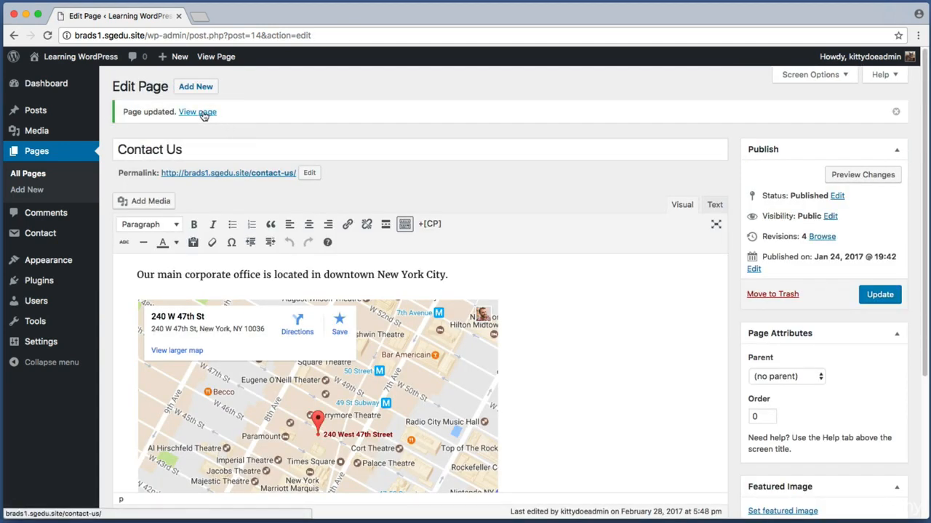
left_click(204, 116, "super")
Step: On the live Contact Us page, enter the test sender's name and e-mail address
left_click(254, 16)
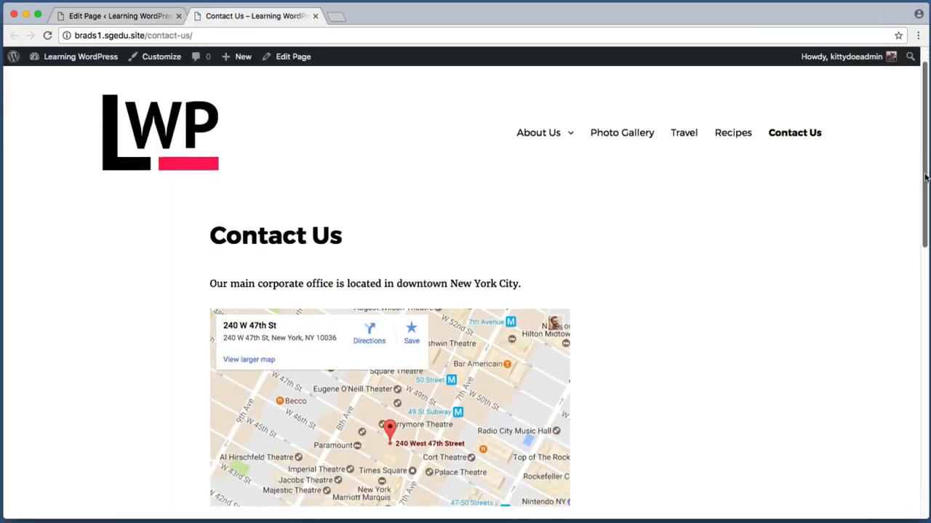
scroll(926, 177, "down", 5)
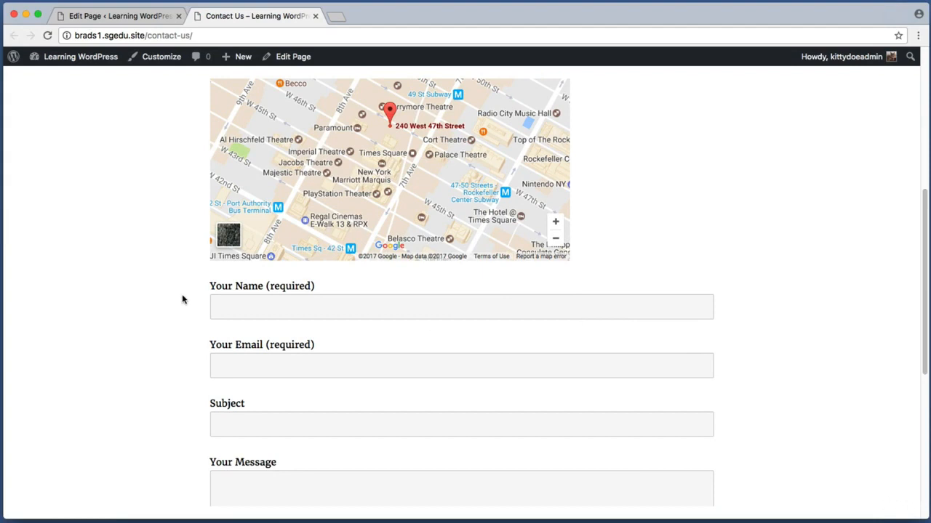
key("super+shift+4")
left_click_drag(190, 275, 781, 486)
left_click(265, 305)
type("John Doe")
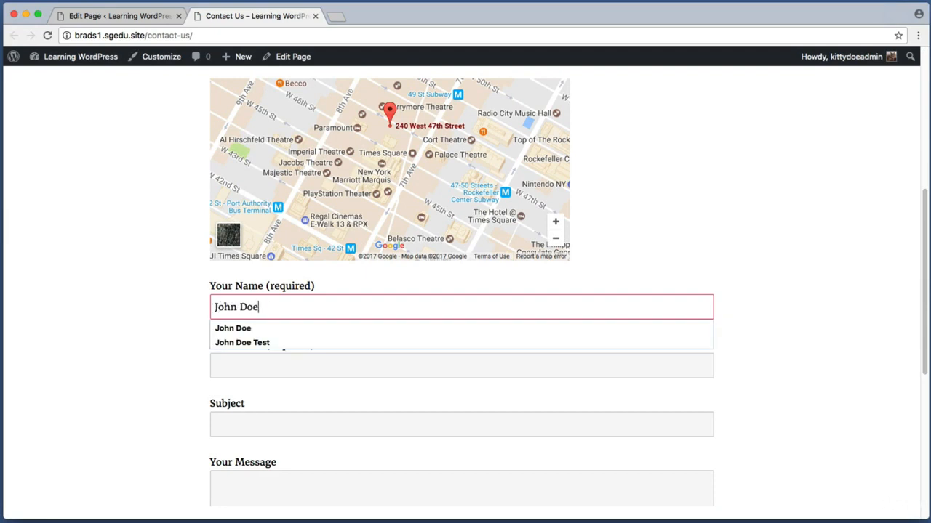
left_click(221, 348)
left_click(244, 367)
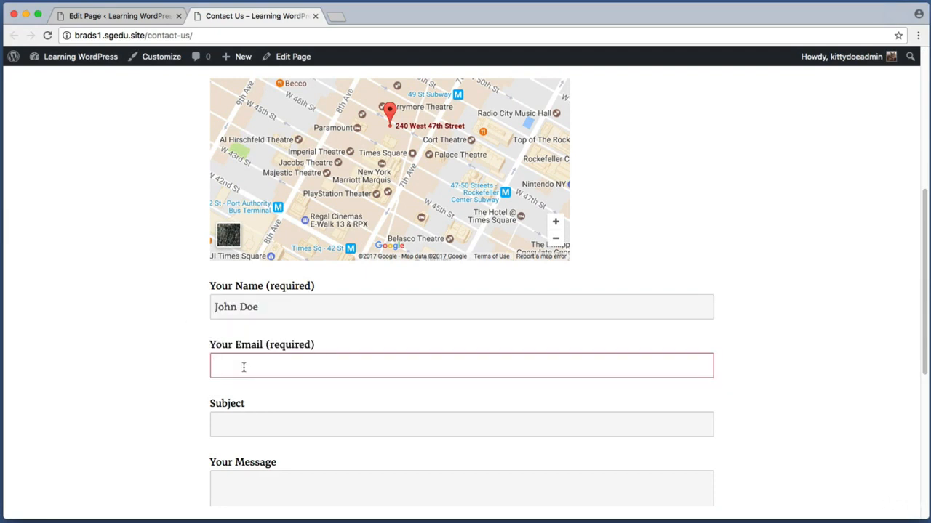
type("johndoee@j")
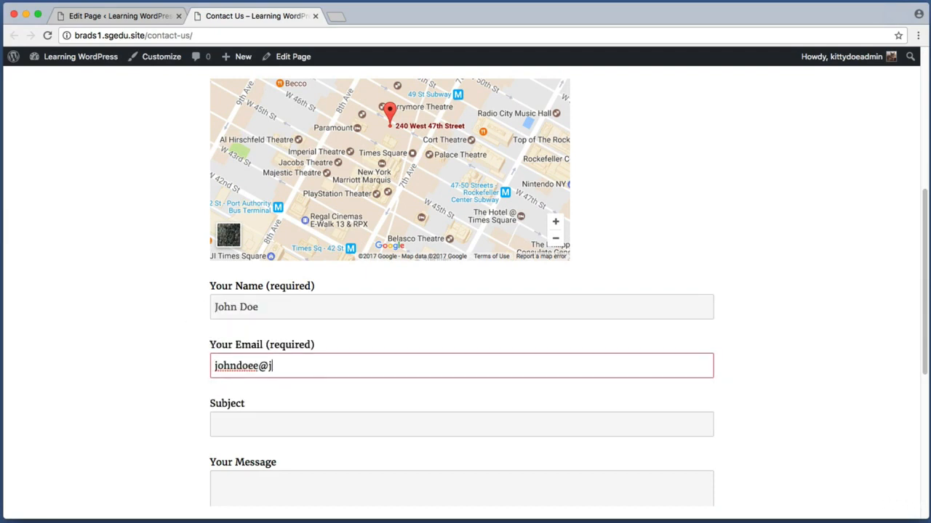
type("ohndoe.gov")
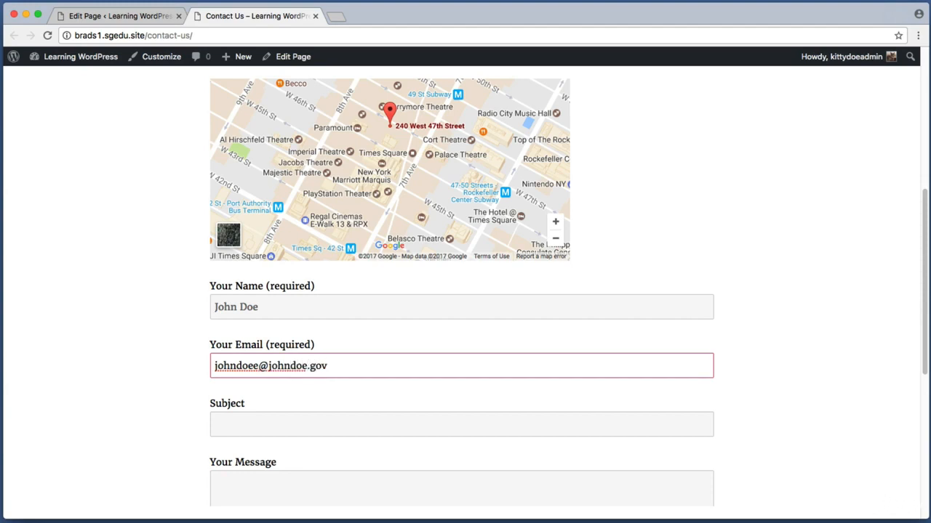
Step: Enter subject 'Hello - I'd like to work with you' and message 'Hello, can I hire you? Lorem ipsum hello world.'
scroll(245, 370, "down", 3)
left_click(276, 298)
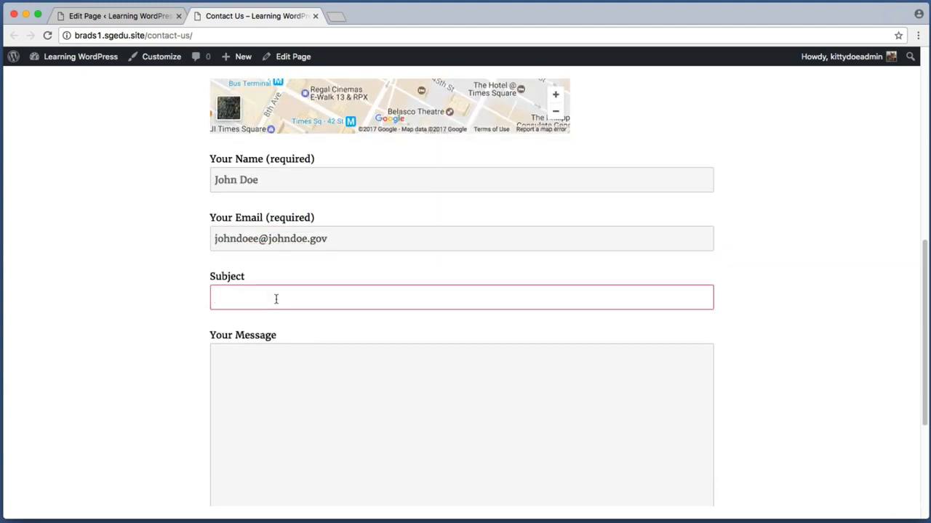
type("Hello - I'd like to work with you")
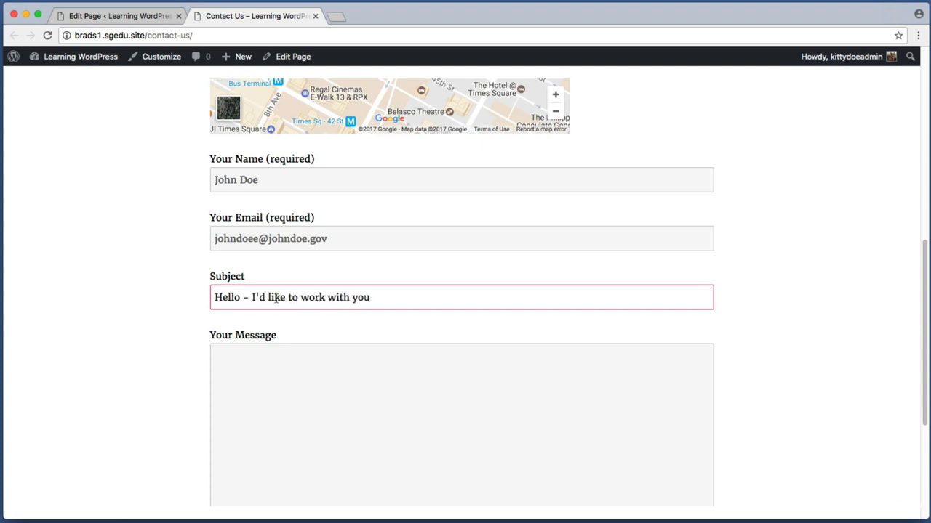
key("Tab")
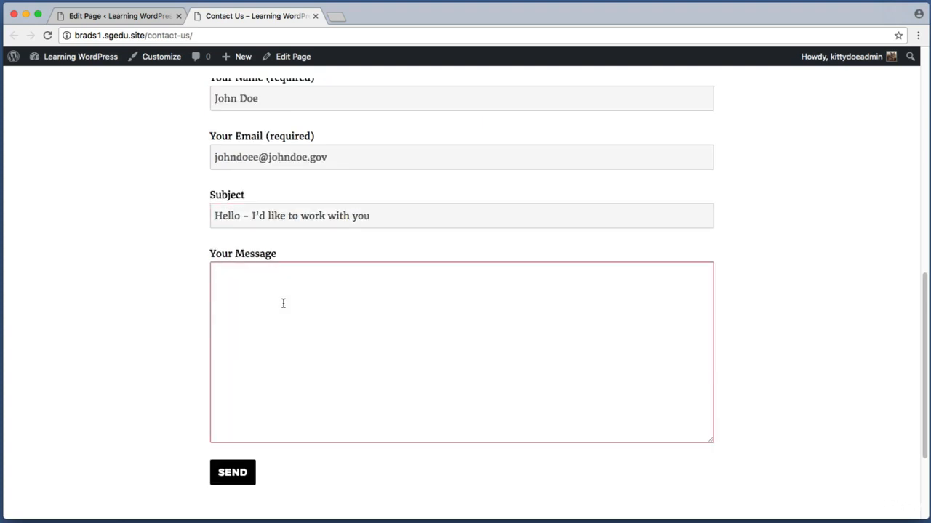
type("Hello, can I hire you? Lo")
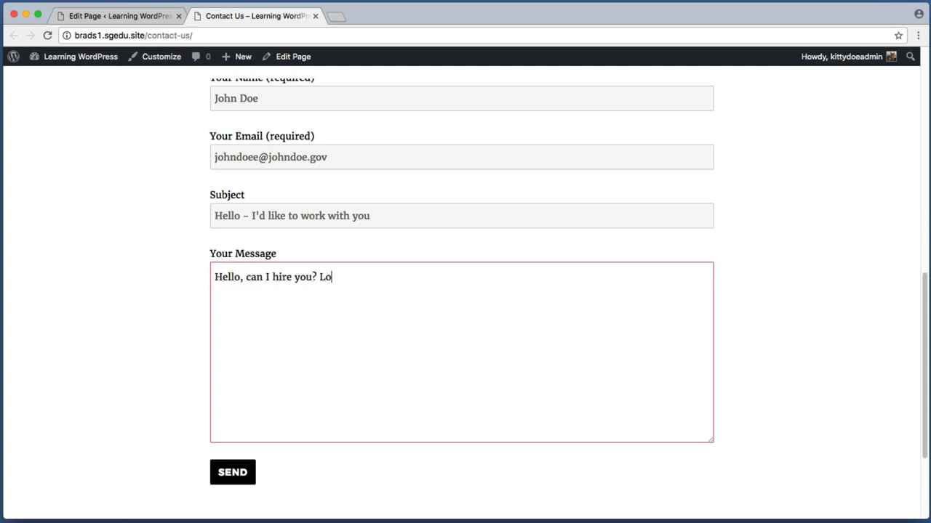
type("rem ipsum hello wor")
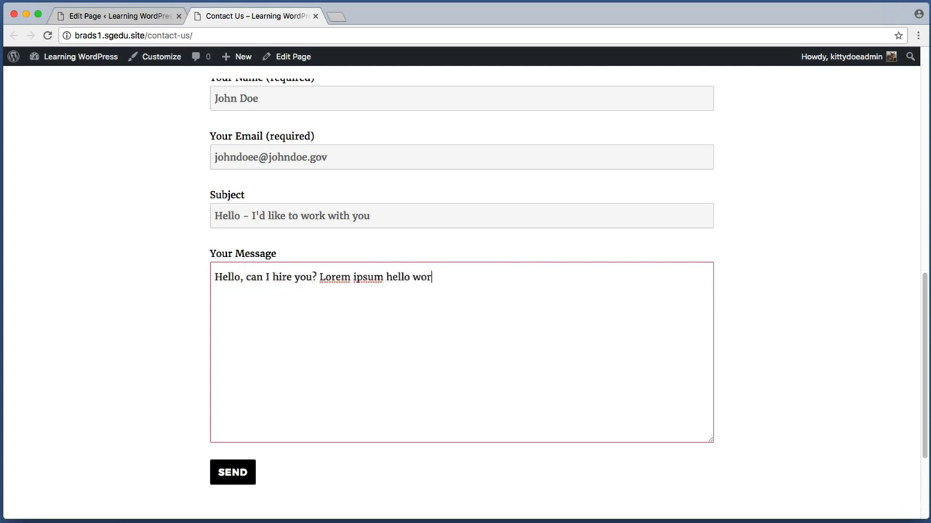
type("ld.")
Step: Check the filled-in form and submit it with SEND
scroll(274, 328, "down", 3)
key("super+shift+4")
left_click_drag(176, 356, 276, 396)
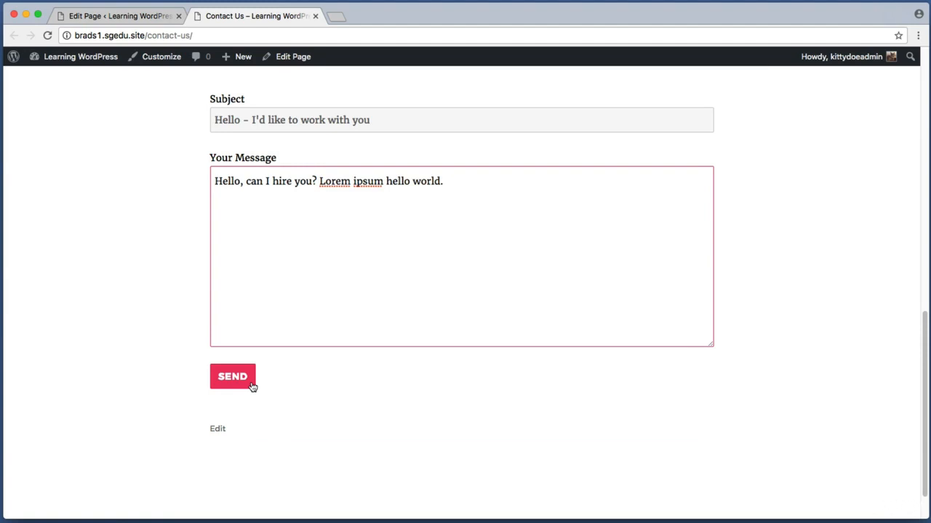
scroll(251, 387, "up", 3)
key("super+shift+4")
left_click_drag(174, 106, 561, 423)
scroll(286, 393, "down", 2)
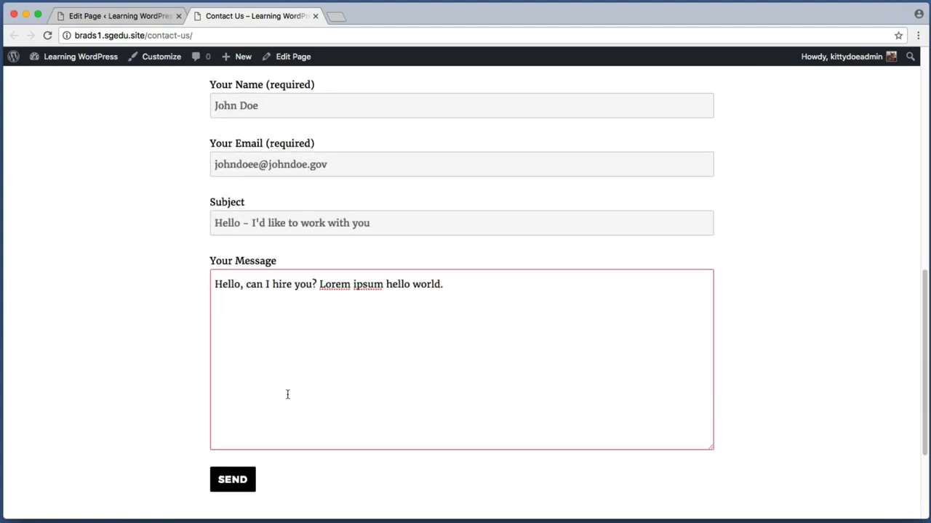
scroll(196, 371, "down", 1)
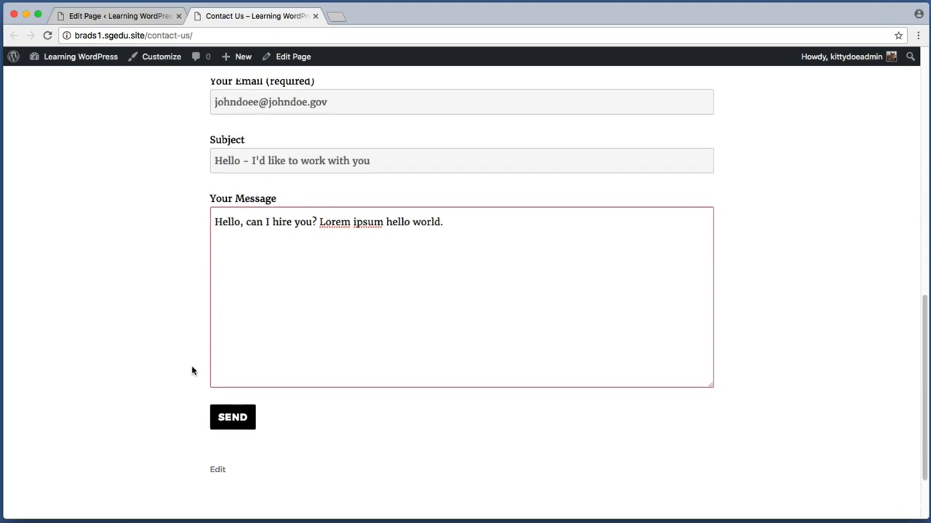
left_click(234, 416)
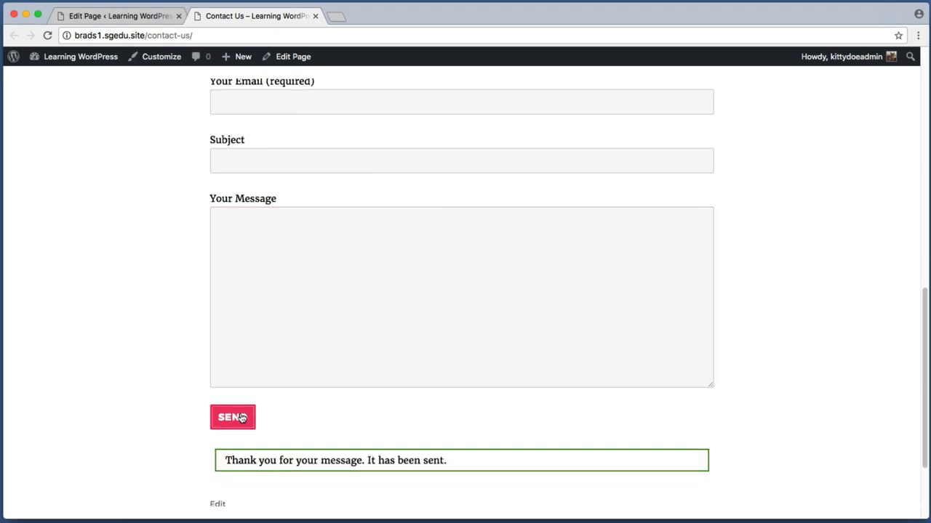
Step: Review the 'Thank you for your message. It has been sent.' confirmation on the live page
key("super+shift+4")
left_click_drag(206, 444, 490, 471)
key("super+shift+4")
left_click_drag(178, 83, 780, 418)
scroll(172, 287, "up", 4)
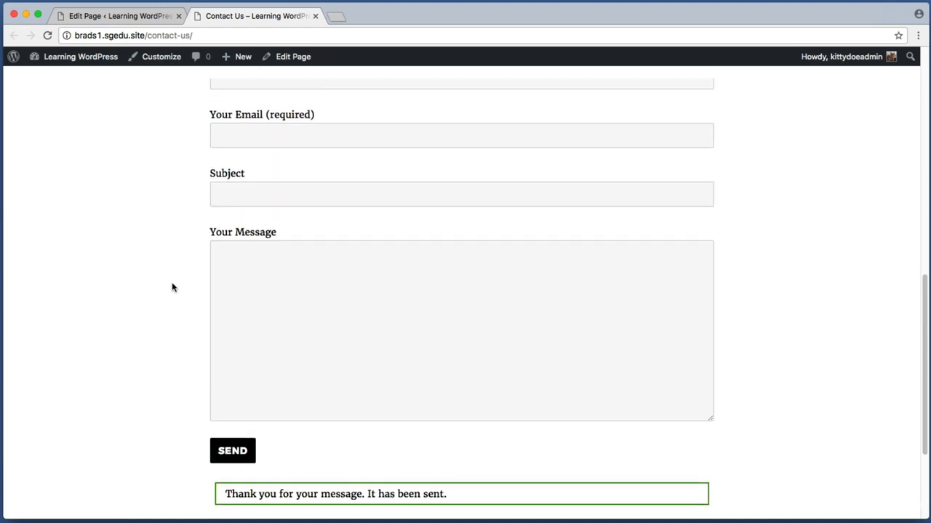
scroll(172, 287, "up", 5)
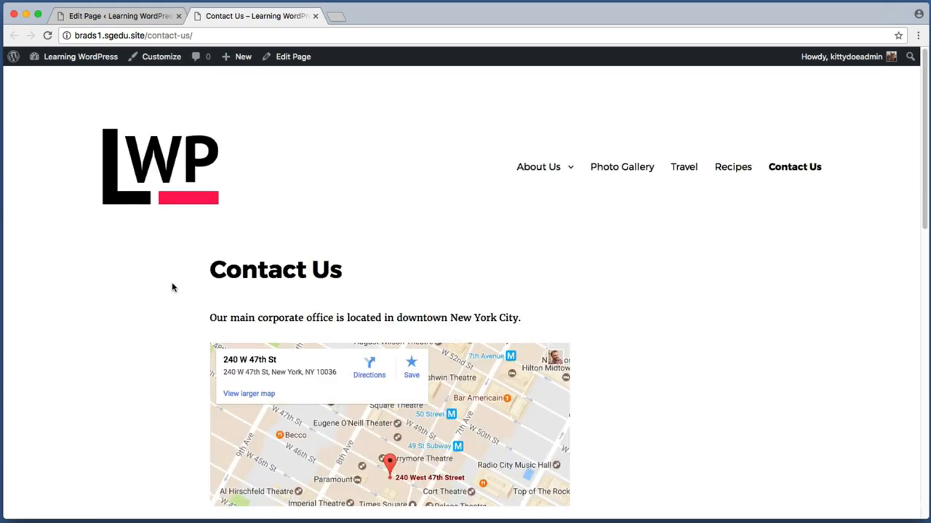
left_click_drag(211, 251, 415, 296)
left_click(414, 295)
scroll(108, 318, "down", 6)
scroll(108, 317, "down", 5)
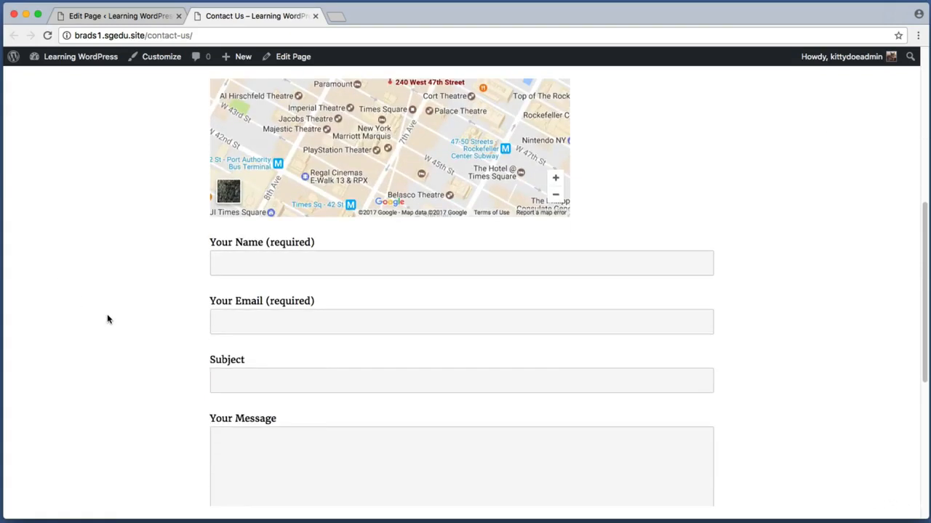
key("super+shift+4")
left_click_drag(192, 204, 756, 486)
scroll(750, 445, "down", 2)
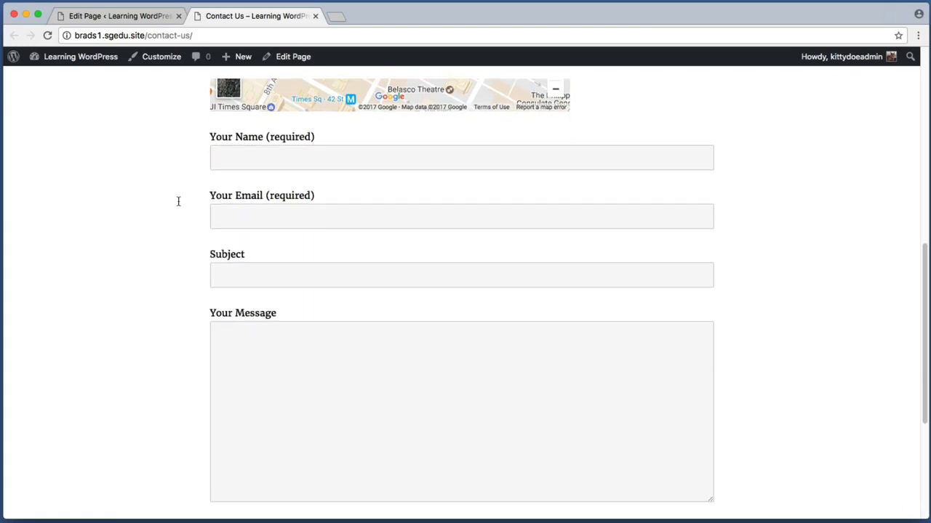
key("super+shift+4")
left_click_drag(183, 129, 780, 411)
key("super+shift+4")
left_click_drag(199, 129, 343, 144)
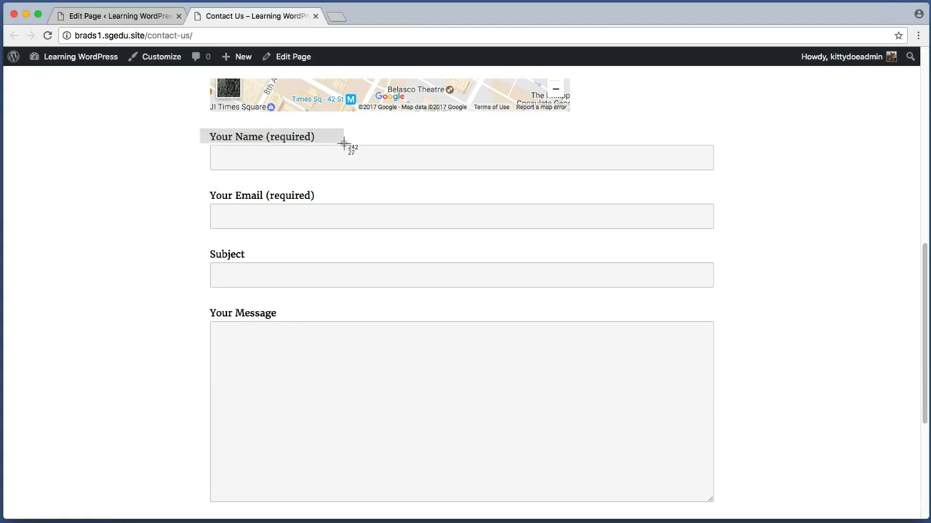
left_click_drag(344, 143, 344, 145)
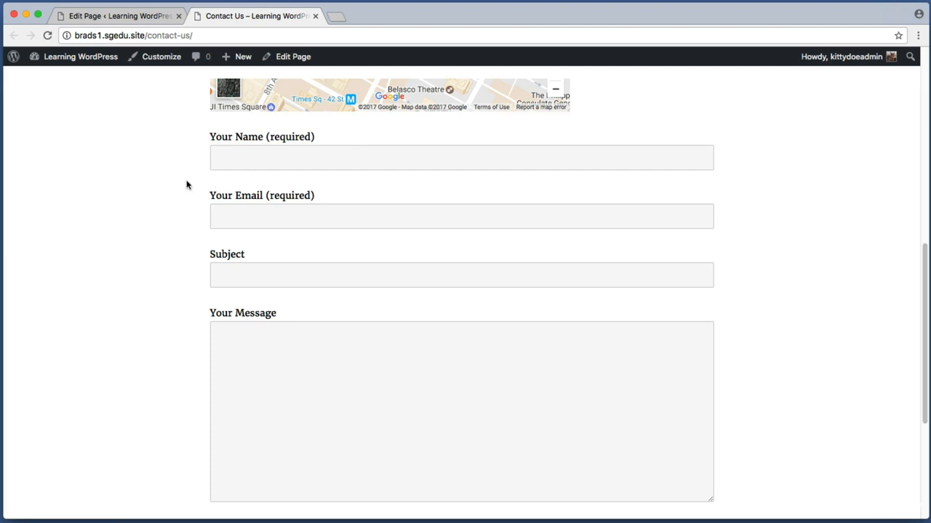
Step: Close the live Contact Us tab, returning to the Contact Us page editor
left_click(315, 15)
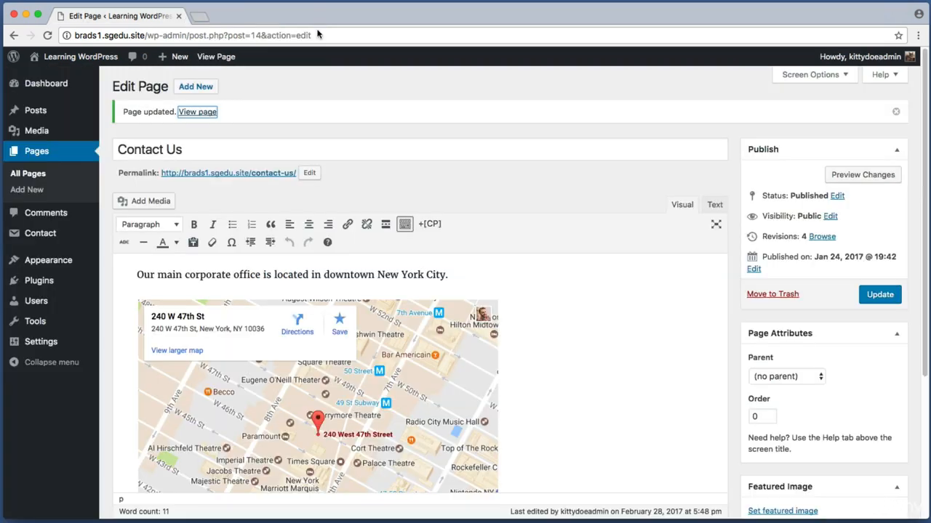
left_click(310, 77)
key("super+shift+4")
left_click_drag(106, 67, 5, 372)
Step: Open Contact form 1 from the Contact Forms list
mouse_move(63, 241)
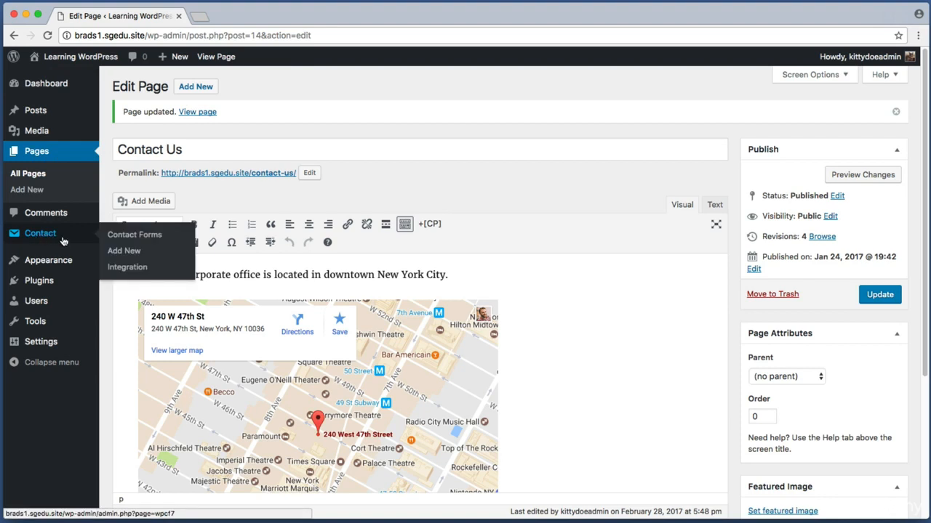
left_click(62, 237)
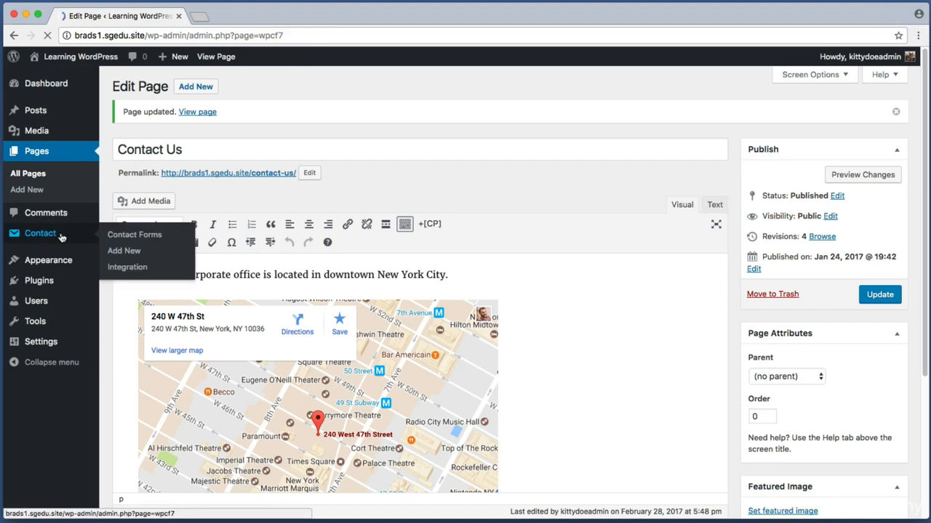
key("super+shift+4")
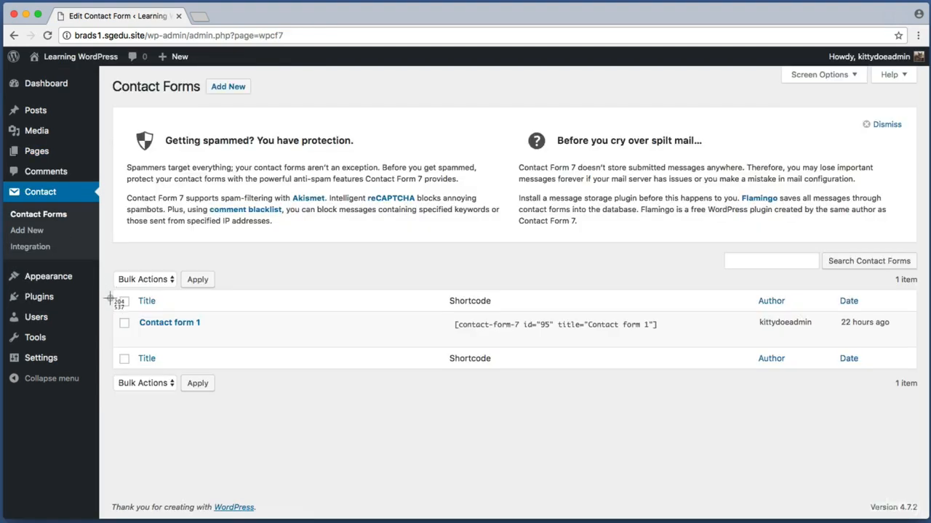
left_click_drag(122, 305, 213, 338)
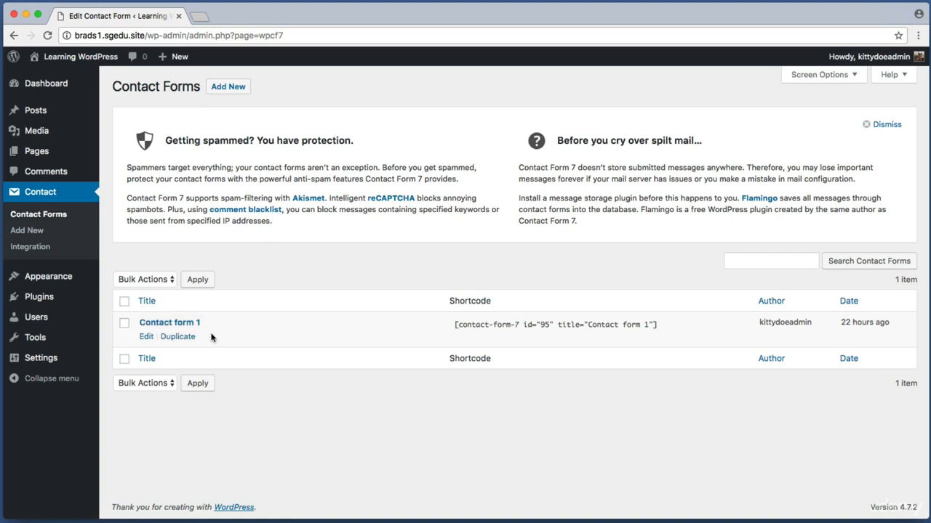
left_click(162, 325)
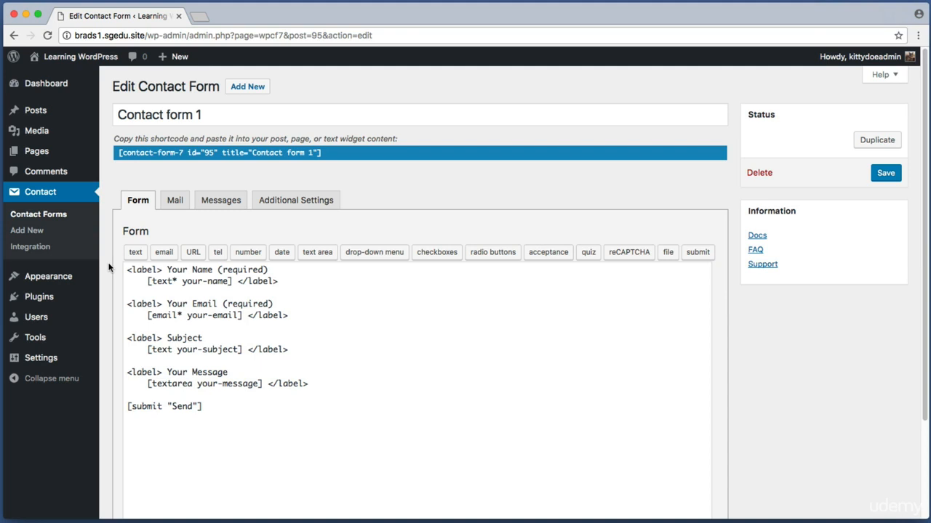
Step: Review Contact form 1's template with name, email, subject, message and Send
key("super+shift+4")
left_click_drag(109, 128, 416, 172)
key("super+shift+4")
left_click_drag(112, 180, 446, 428)
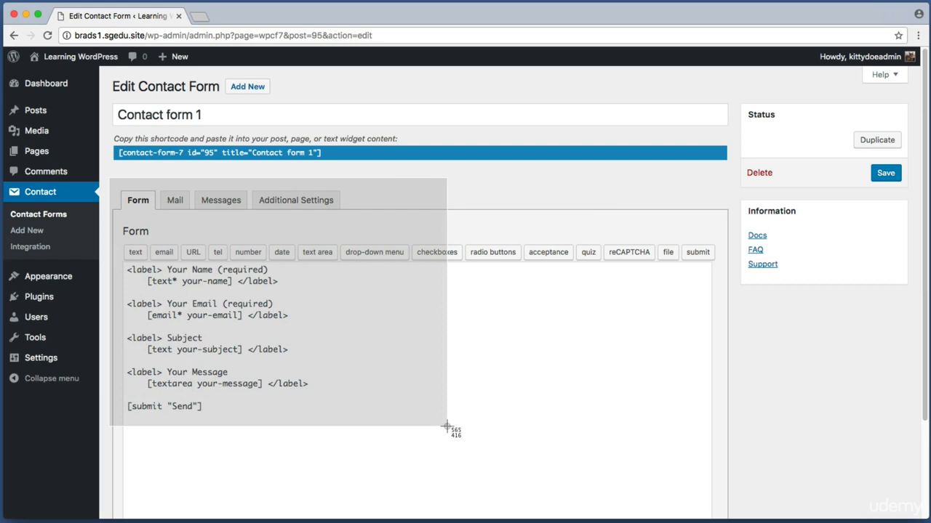
left_click_drag(447, 428, 446, 427)
left_click_drag(320, 413, 124, 273)
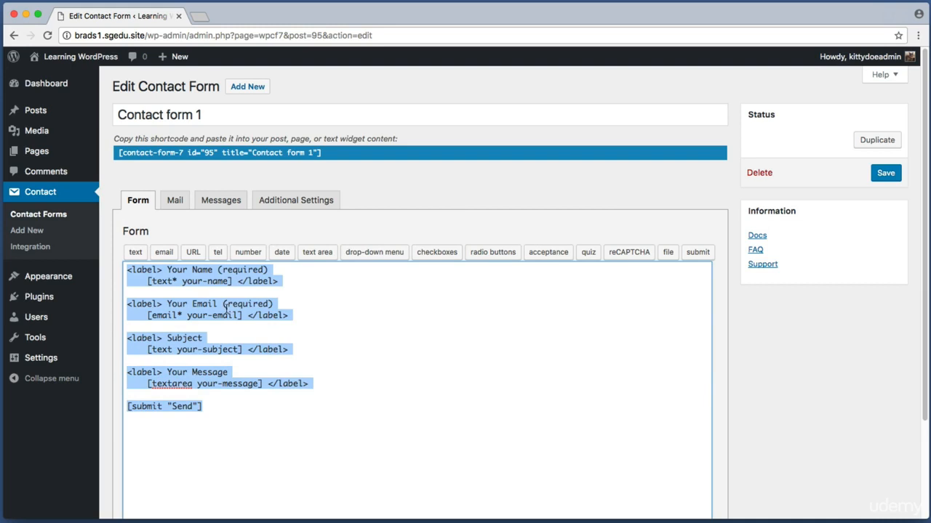
left_click(296, 293)
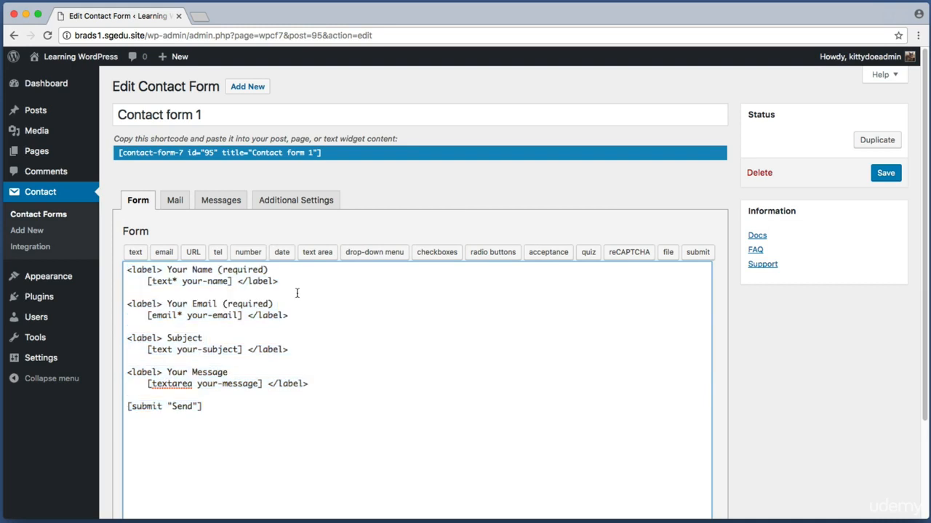
Step: Examine the Your Name (required) label and its field lines in the template
left_click_drag(290, 278, 124, 264)
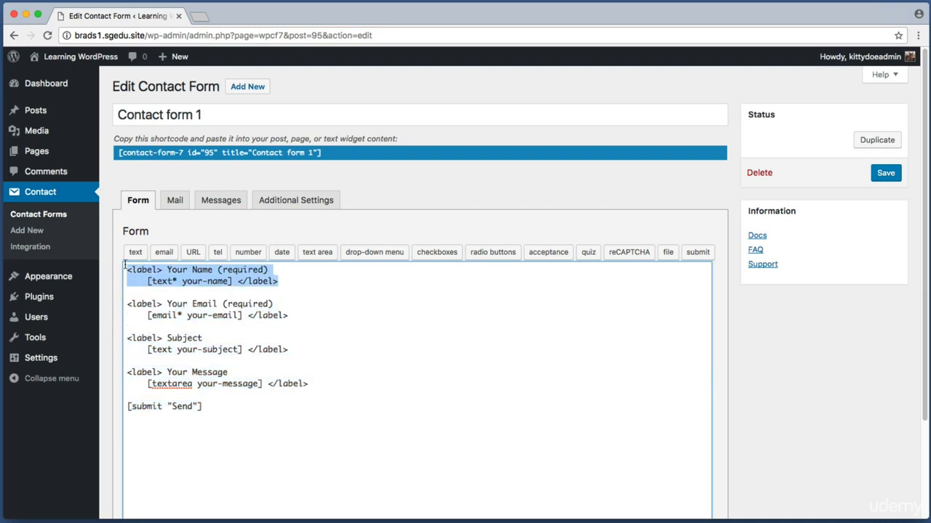
left_click(312, 281)
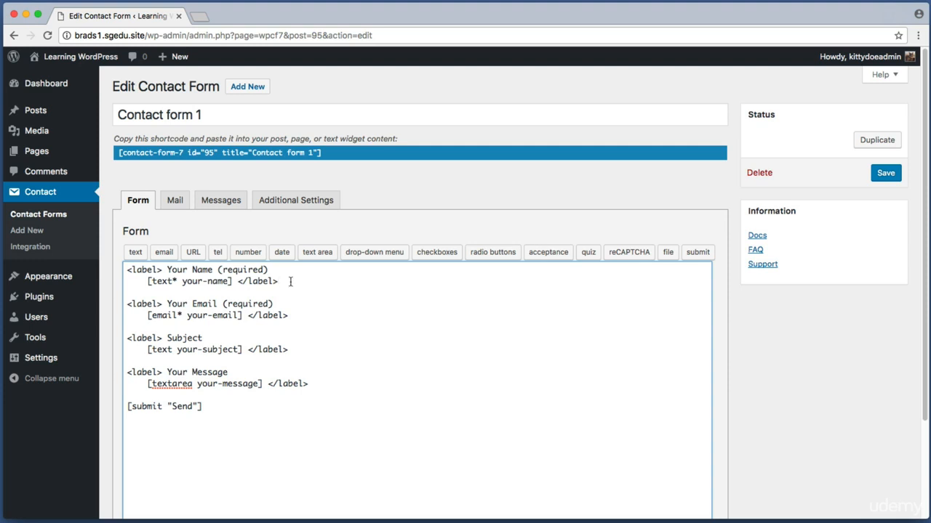
left_click_drag(307, 281, 128, 268)
left_click(163, 270)
left_click(243, 282)
left_click_drag(242, 281, 293, 282)
left_click(272, 282)
left_click_drag(168, 270, 274, 269)
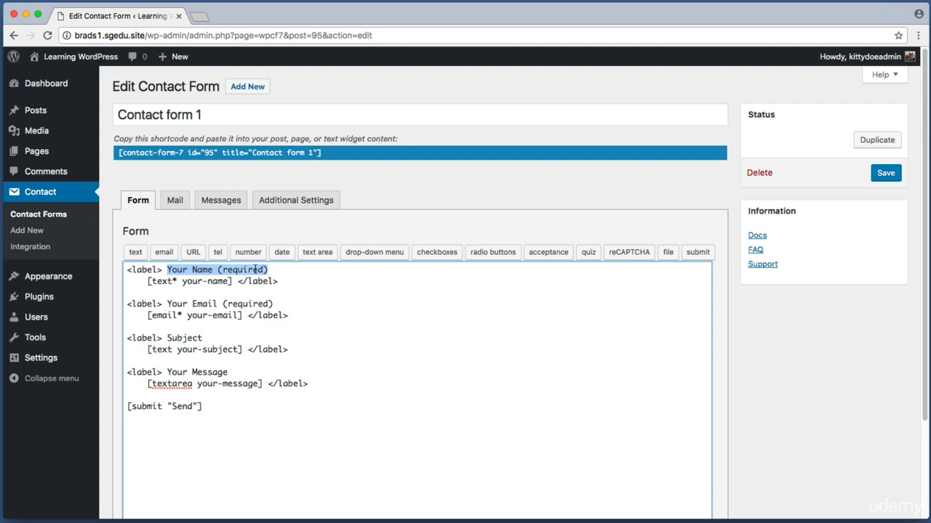
Step: Inspect the [text* your-name] and your-email field tags and their labels
left_click_drag(148, 281, 231, 282)
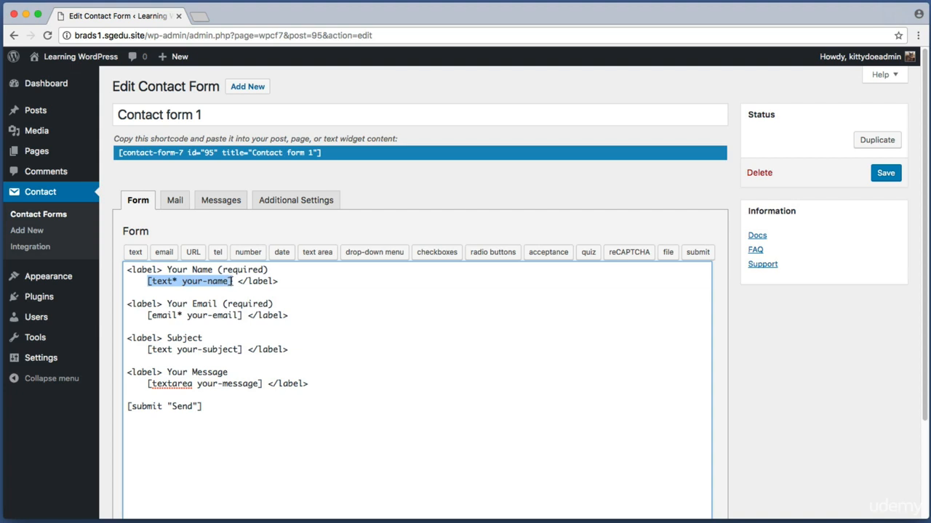
left_click(164, 282)
double_click(163, 282)
left_click(151, 282)
left_click_drag(151, 282, 175, 285)
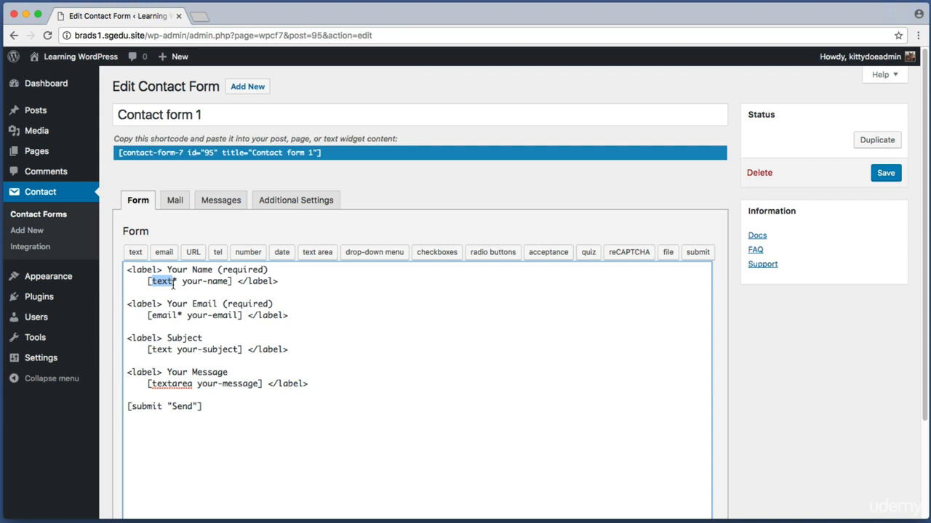
left_click_drag(182, 282, 231, 282)
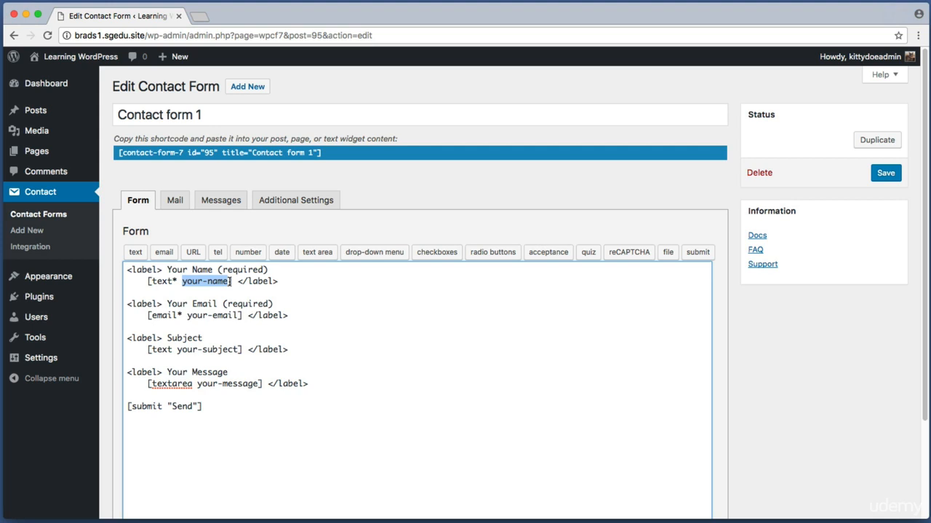
left_click_drag(313, 320, 105, 299)
left_click(183, 305)
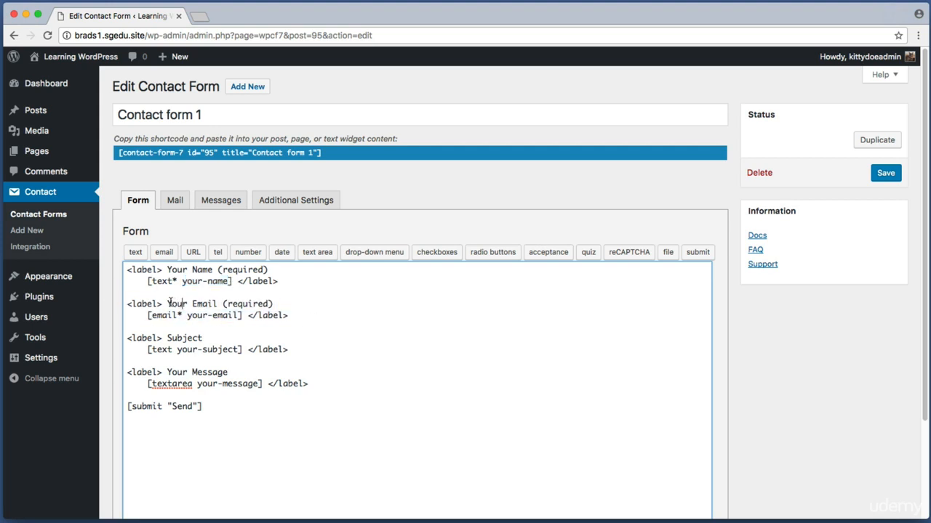
left_click_drag(167, 304, 276, 306)
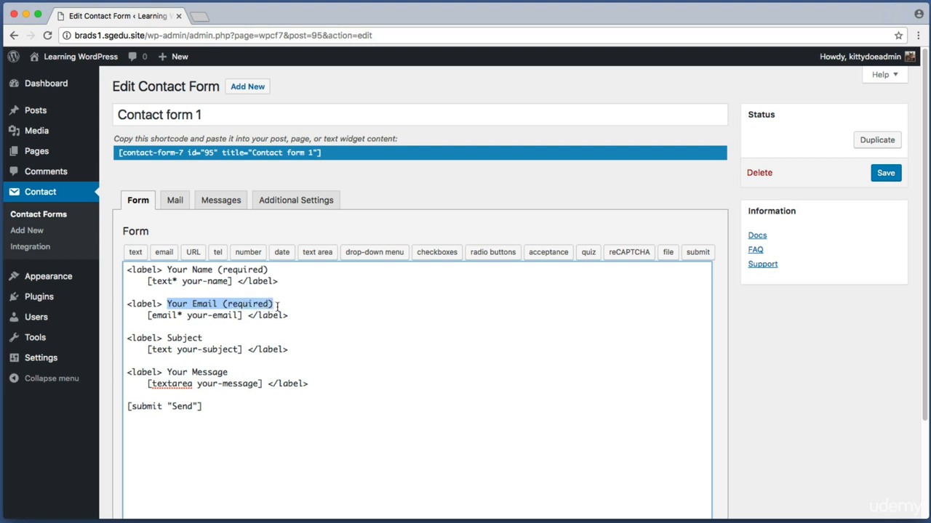
left_click_drag(152, 315, 178, 318)
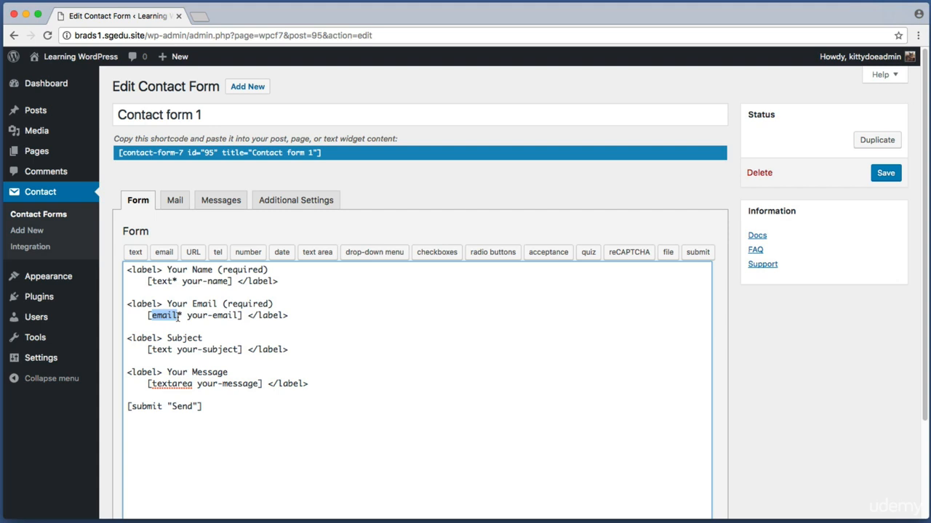
left_click_drag(187, 315, 239, 315)
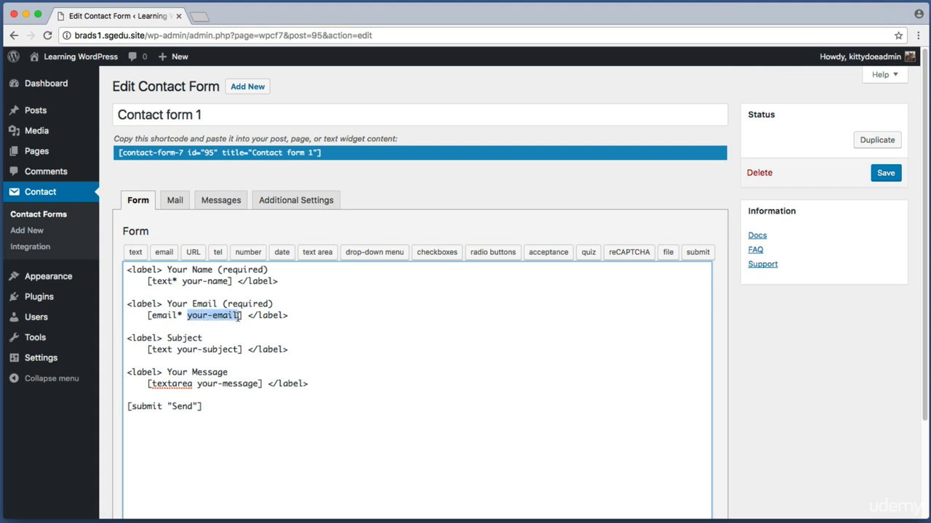
left_click(240, 315)
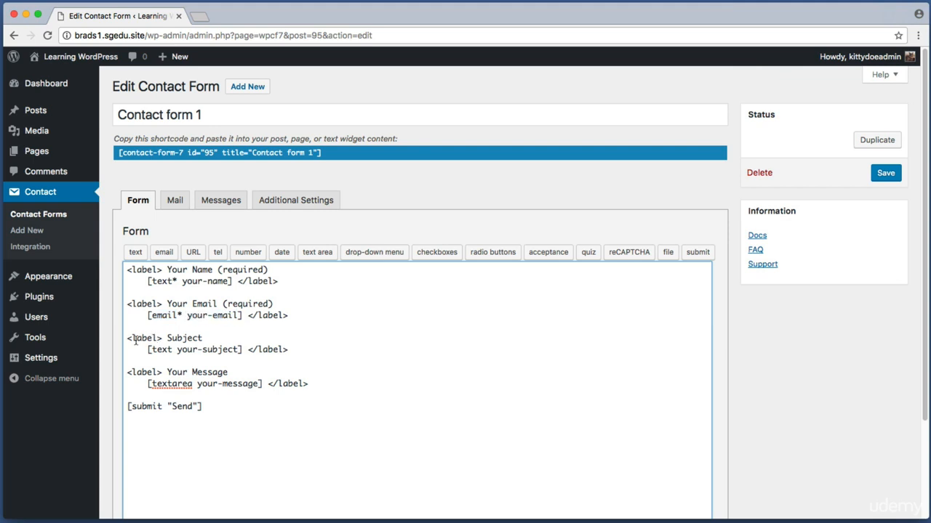
Step: Look over the Subject and Your Message blocks of the form template
left_click_drag(130, 337, 311, 349)
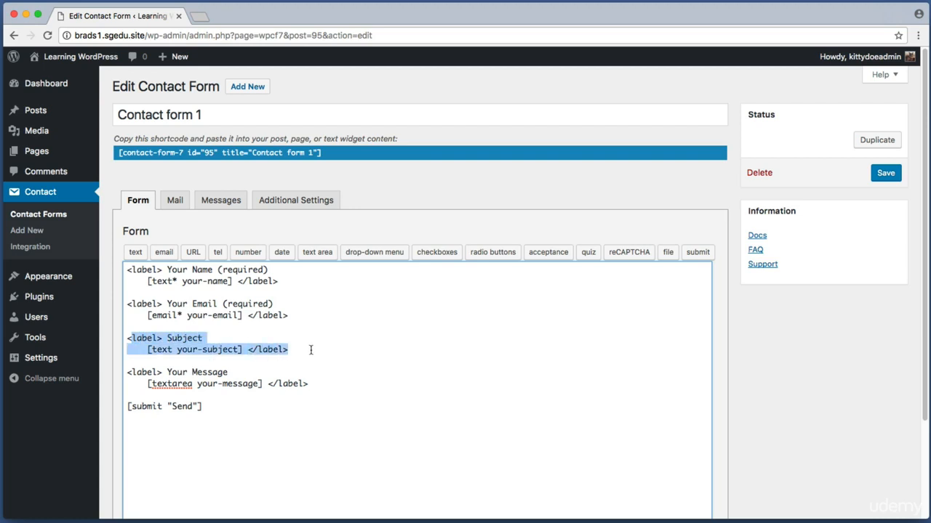
left_click_drag(146, 372, 302, 383)
left_click(234, 294)
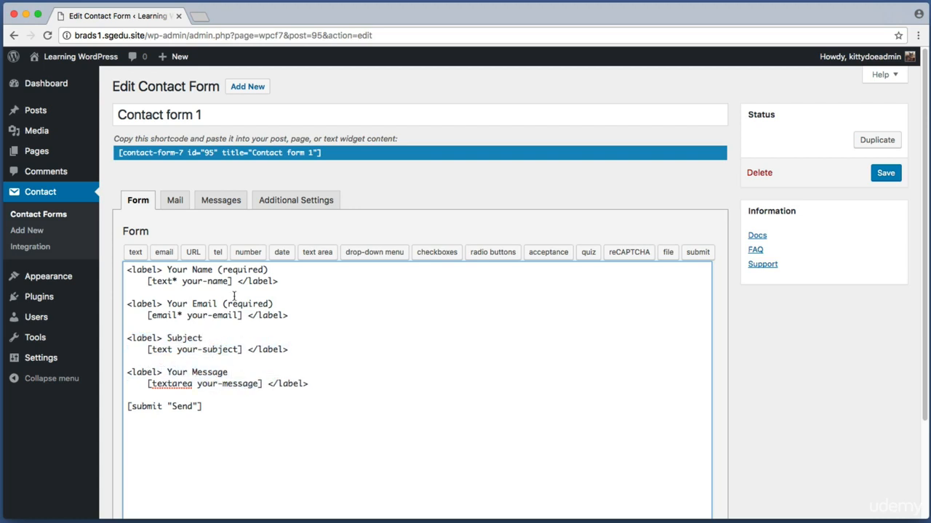
left_click_drag(337, 393, 108, 268)
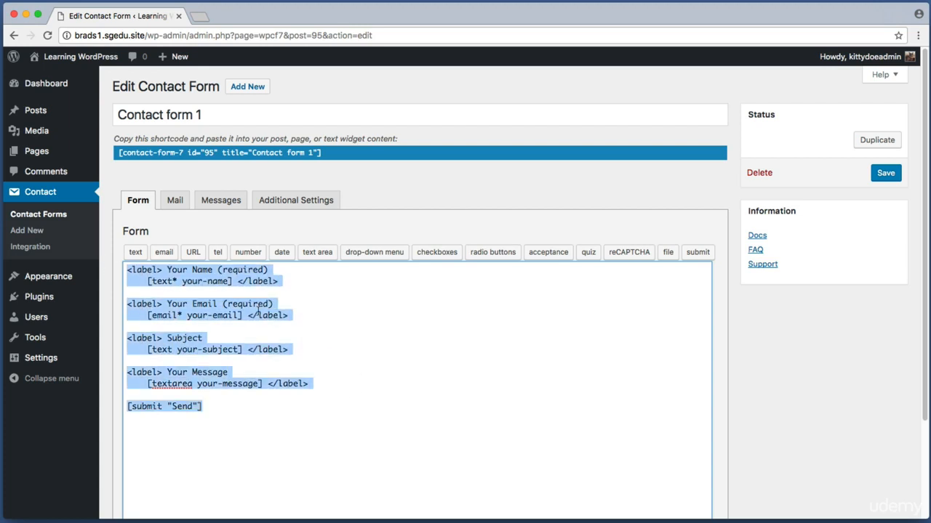
left_click(258, 313)
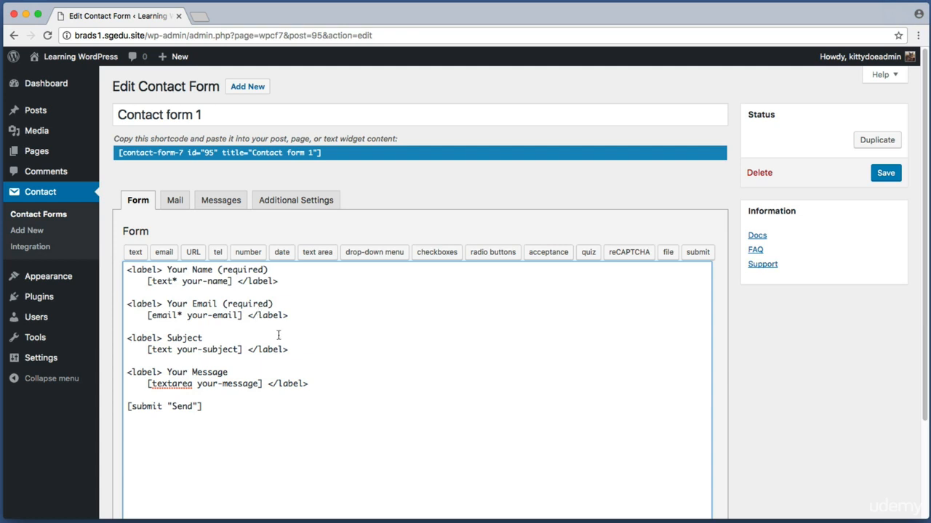
left_click_drag(313, 400, 164, 266)
left_click(253, 334)
left_click(289, 317)
left_click_drag(311, 350, 118, 325)
left_click(292, 339)
left_click_drag(307, 351, 218, 343)
left_click_drag(133, 372, 238, 383)
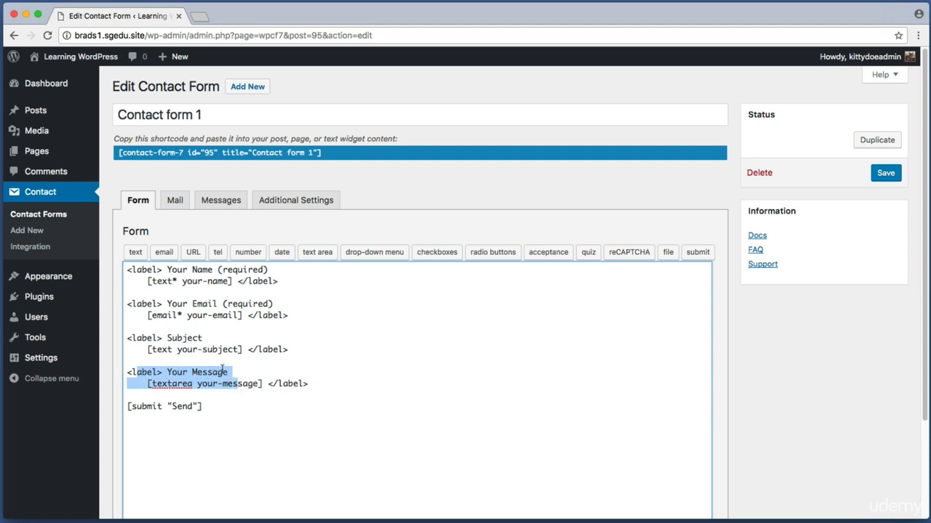
Step: Insert blank lines between the Subject field and the Your Message label
left_click(166, 360)
key("Return")
key("Return")
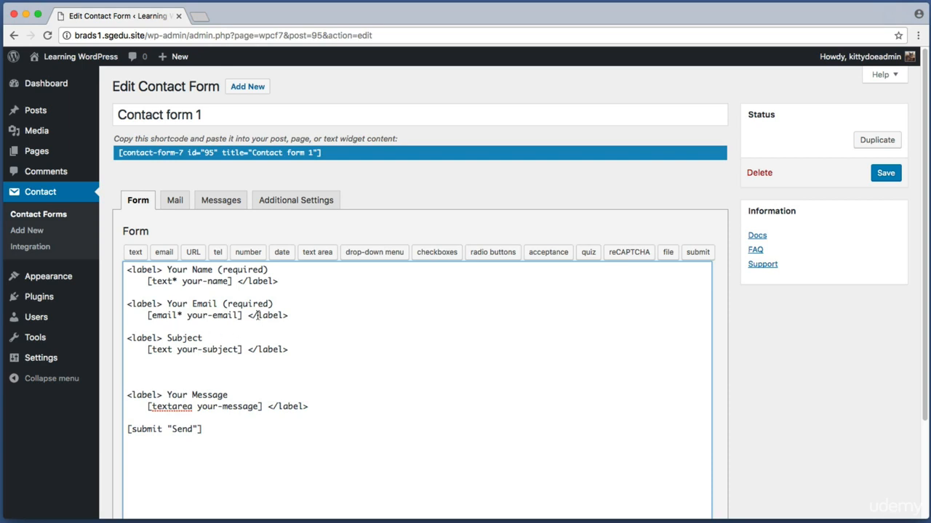
key("super+shift+4")
left_click_drag(125, 243, 413, 263)
key("super+shift+4")
left_click_drag(341, 239, 395, 260)
Step: In the drop-down menu generator, enter the options Photography, Advertising and Graphic Design, one per line
left_click(390, 255)
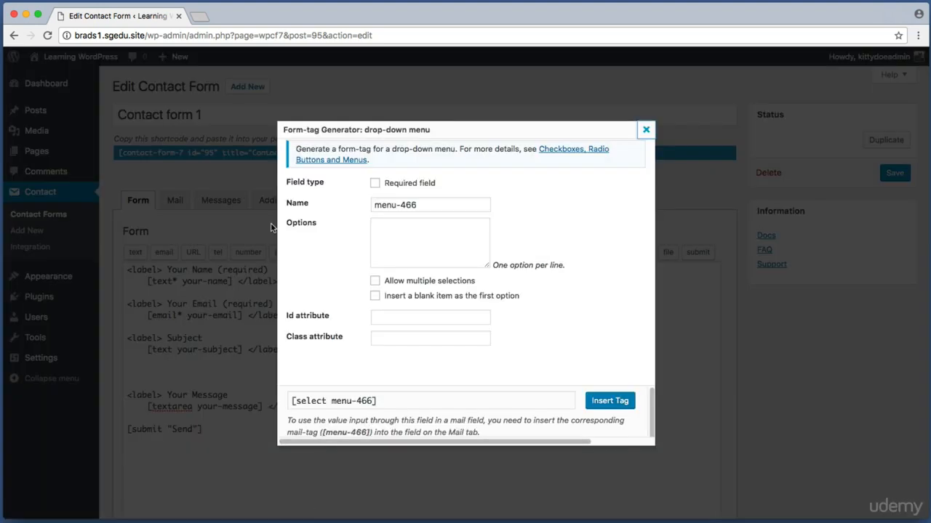
key("super+shift+4")
left_click_drag(283, 218, 570, 273)
key("Escape")
key("super+shift+4")
key("Escape")
left_click(453, 233)
type("P")
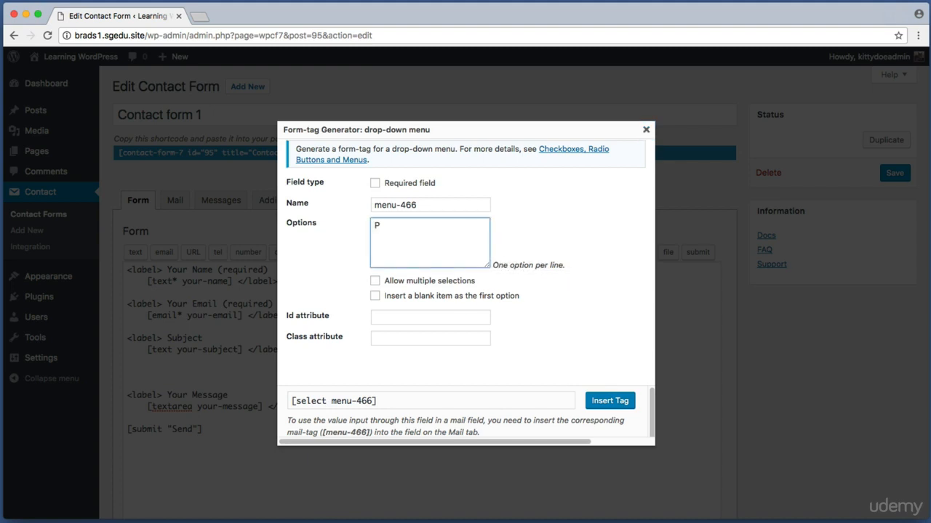
type("hotography")
key("Return")
type("Advertising")
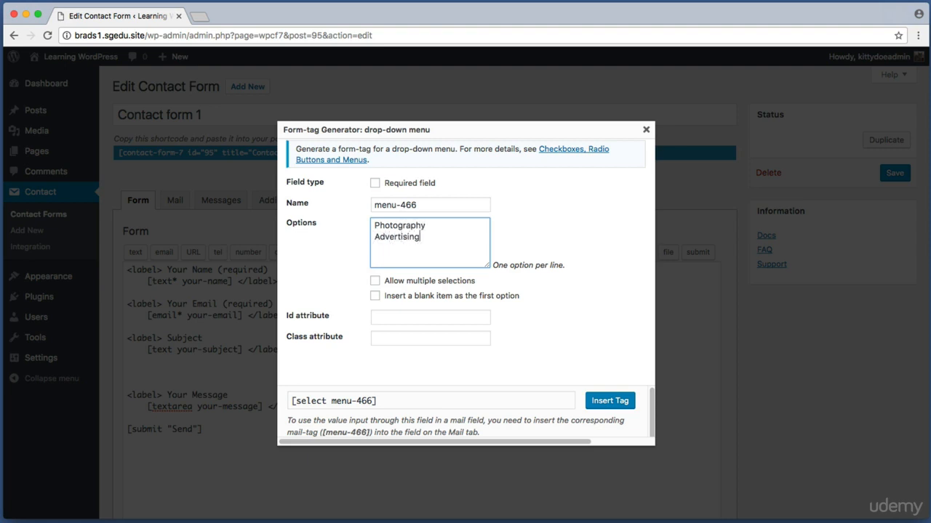
key("Return")
type("Graphic Design")
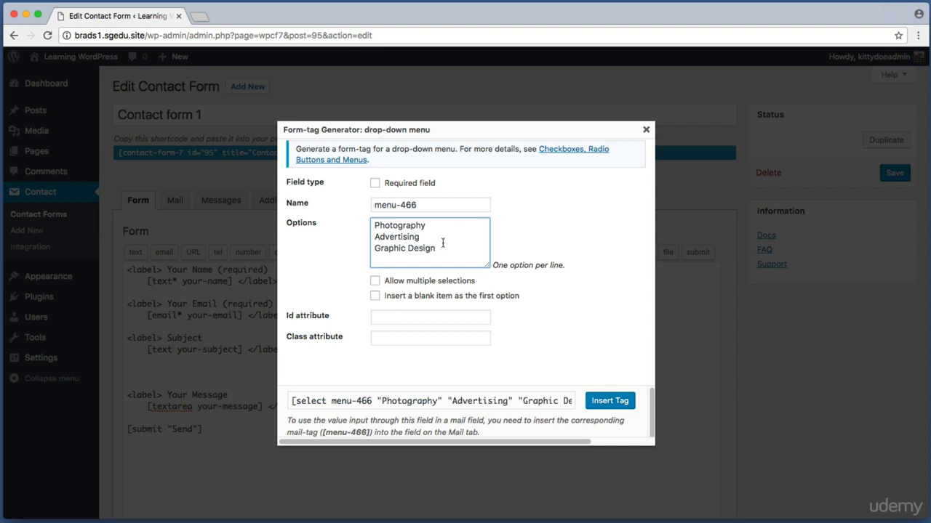
Step: Review the three options and insert the menu-466 drop-down tag below Subject
left_click_drag(441, 248, 364, 243)
left_click_drag(429, 227, 351, 222)
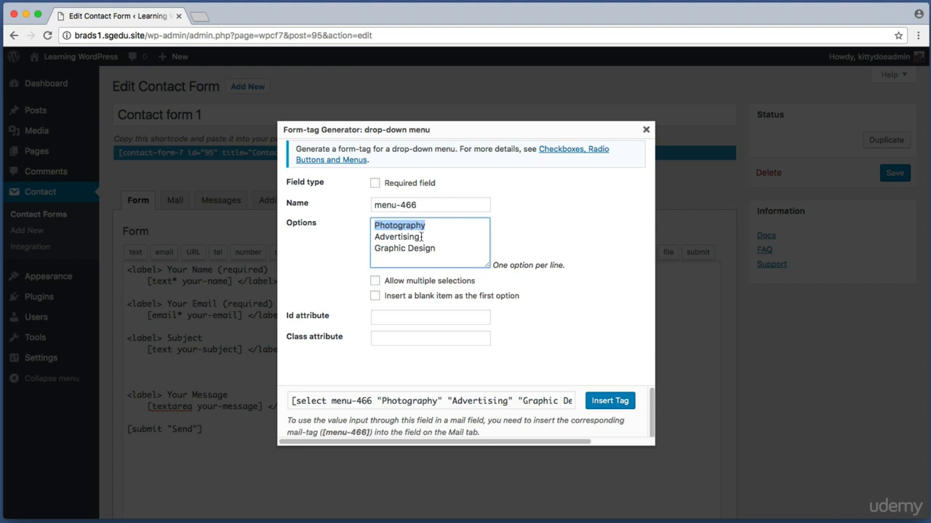
left_click_drag(422, 237, 365, 239)
left_click_drag(429, 226, 398, 225)
left_click_drag(456, 239, 380, 245)
left_click_drag(437, 249, 413, 249)
left_click(451, 250)
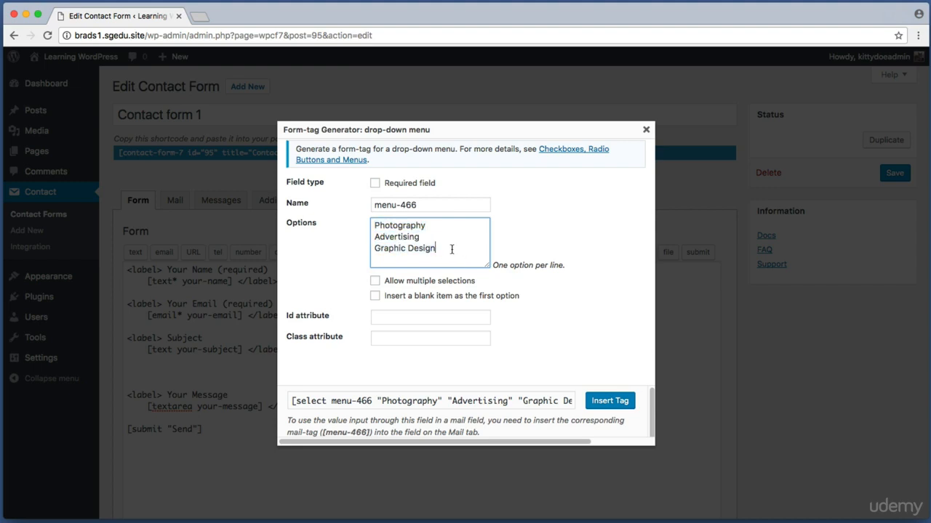
left_click_drag(609, 400, 639, 421)
left_click(618, 400)
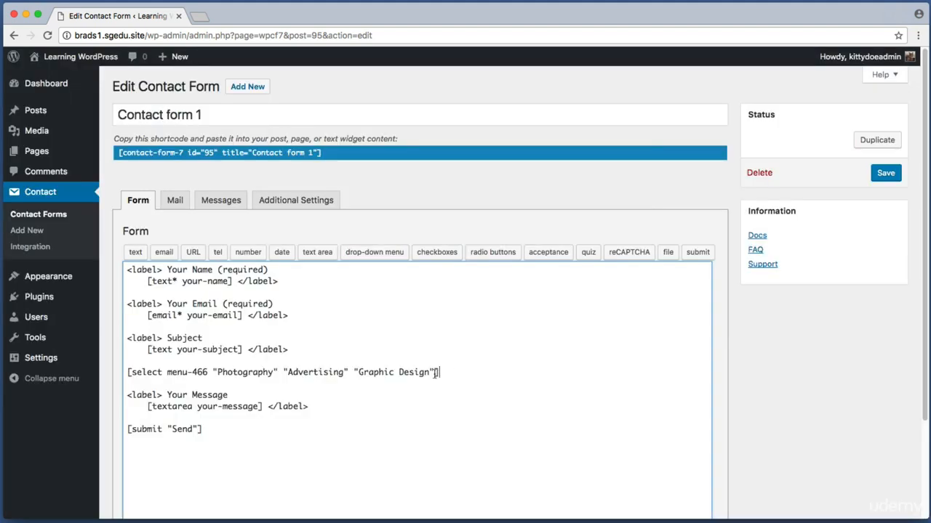
Step: Save Contact form 1 with its newly inserted menu-466 select tag
left_click_drag(438, 372, 128, 373)
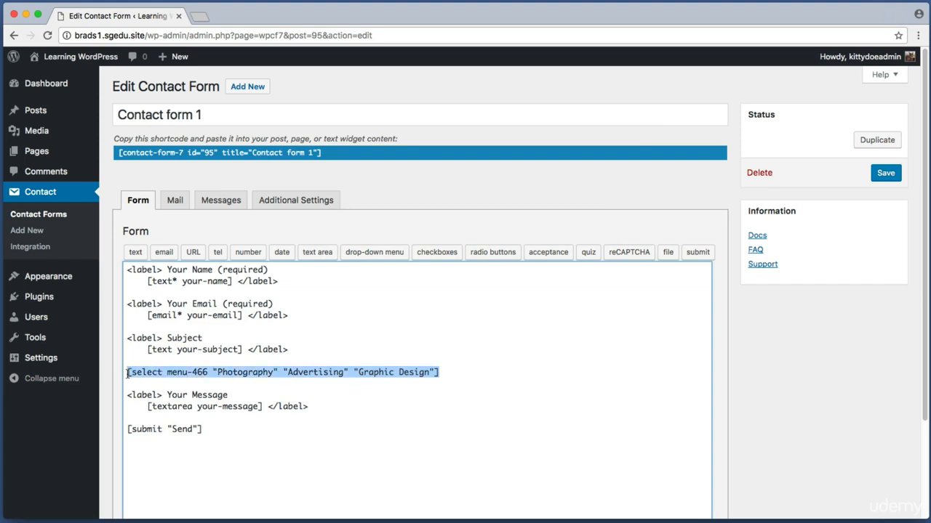
left_click(472, 372)
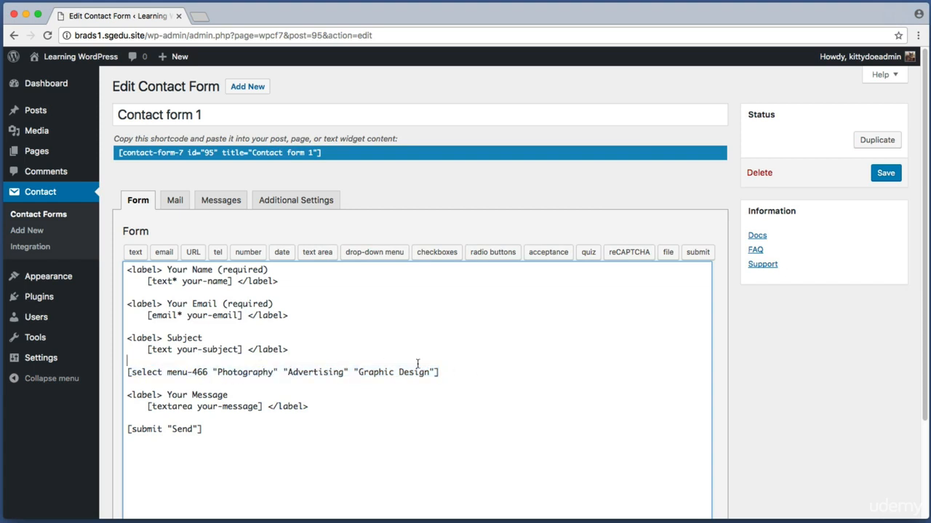
key("super+shift+4")
left_click_drag(856, 158, 913, 194)
left_click(887, 174)
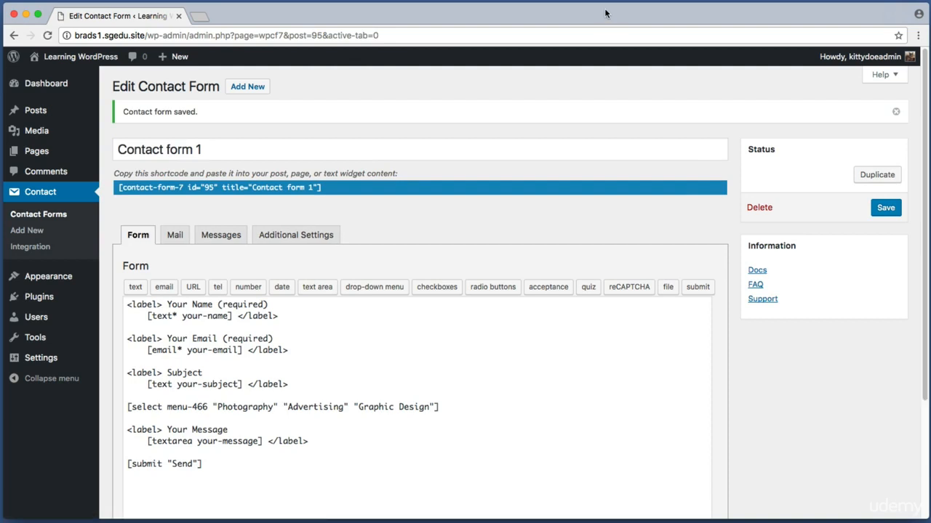
key("super+shift+4")
left_click_drag(768, 144, 864, 212)
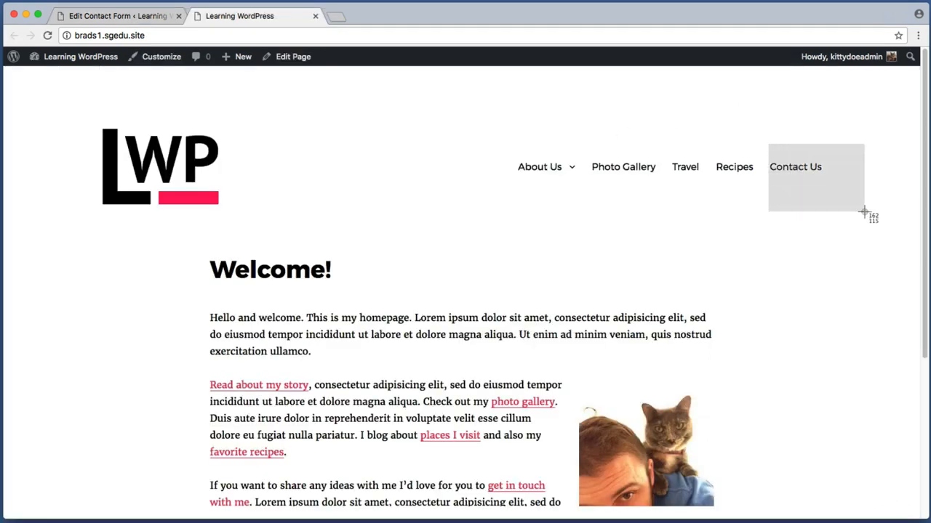
Step: On the live Contact Us page, expand the new drop-down to view Photography, Advertising and Graphic Design
left_click(808, 167)
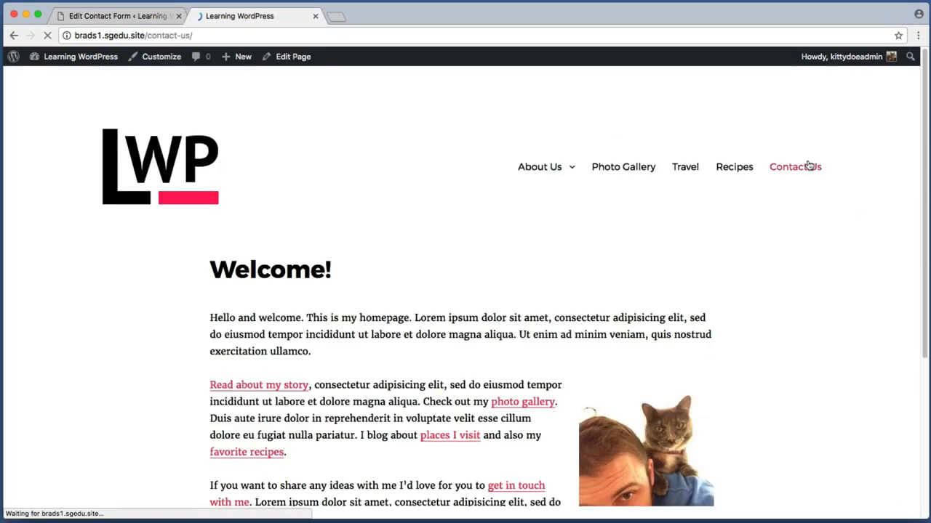
scroll(827, 166, "down", 10)
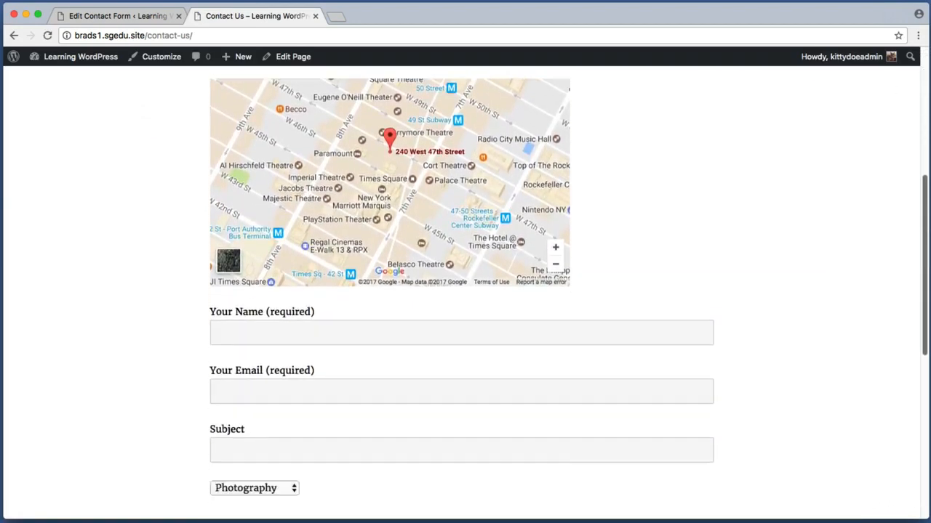
key("super+shift+4")
left_click_drag(182, 323, 355, 359)
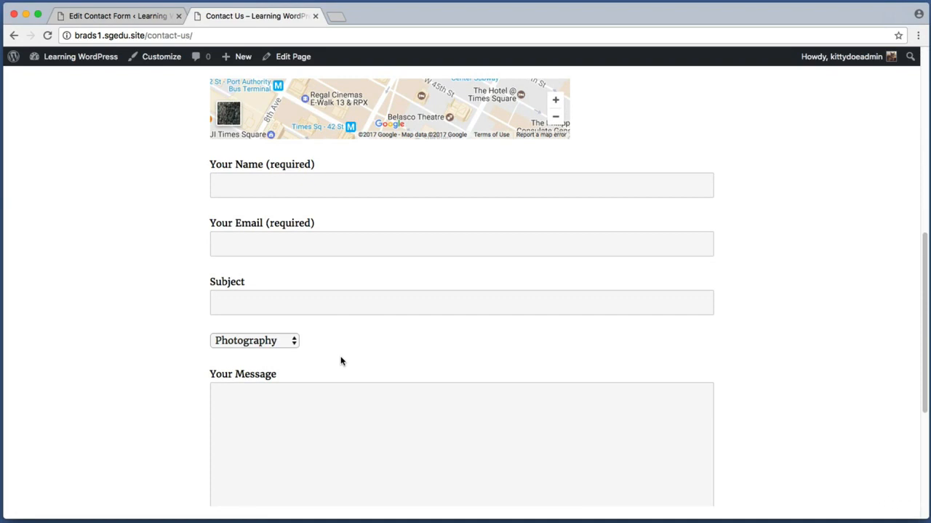
left_click(270, 341)
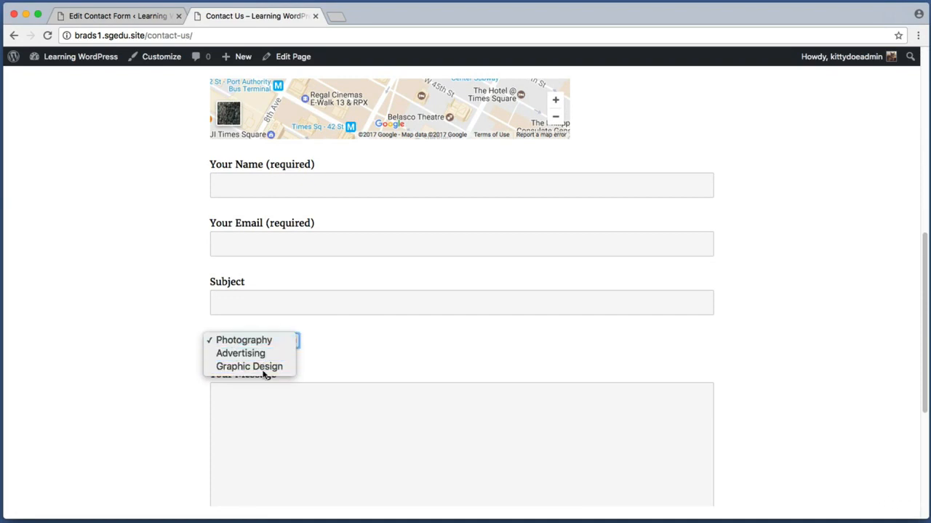
left_click(286, 340)
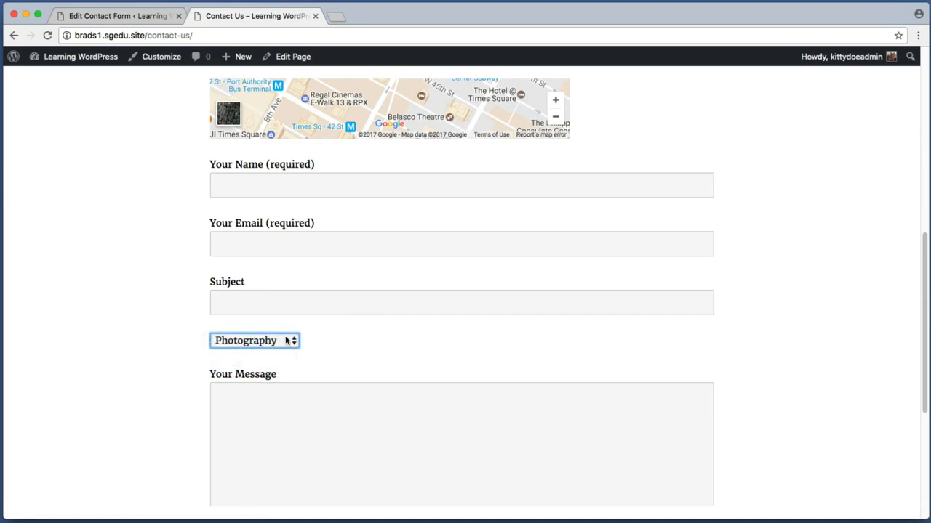
key("super+shift+4")
left_click_drag(203, 322, 434, 354)
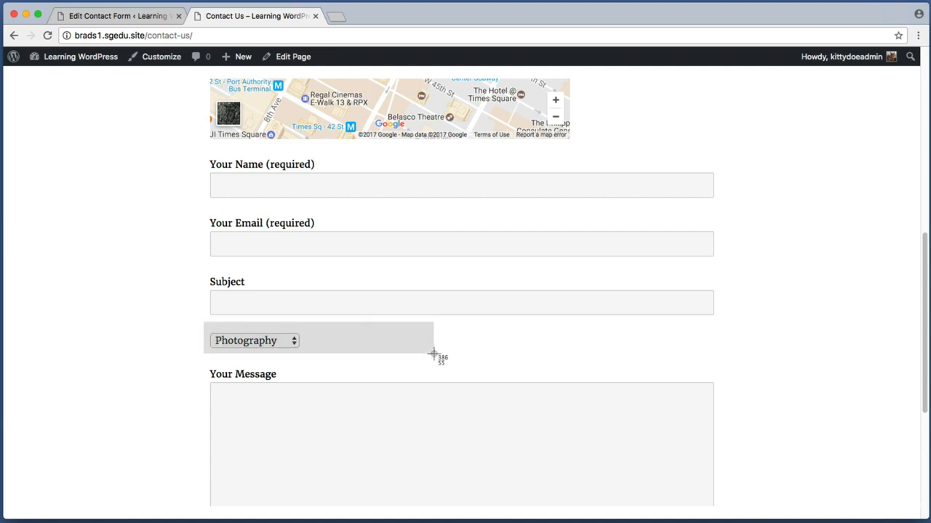
left_click_drag(433, 354, 434, 354)
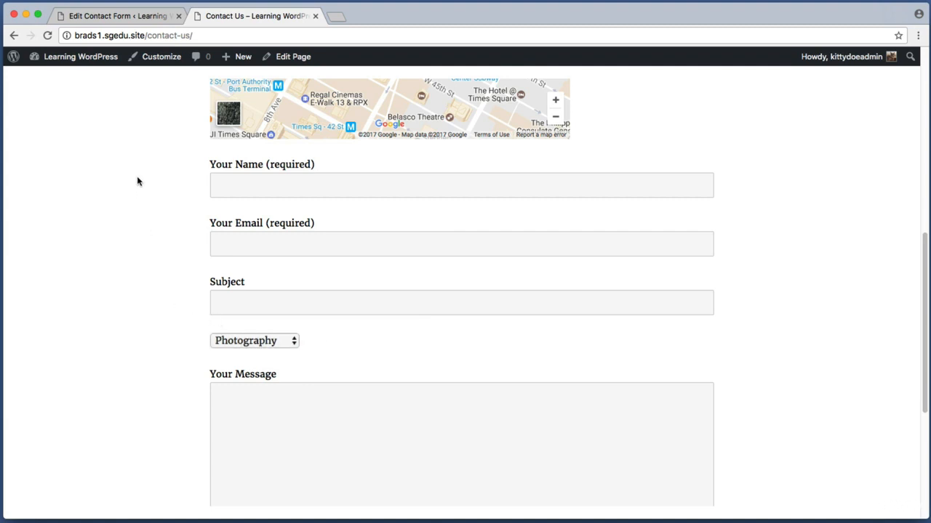
Step: Back in the form editor, add a '<label> What are you interested in?' line above the drop-down tag
left_click(108, 16)
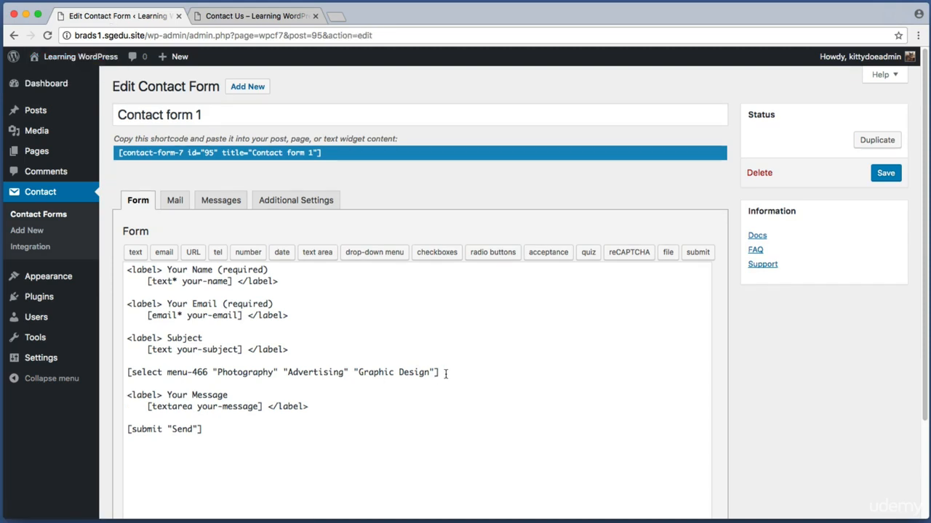
left_click_drag(445, 373, 128, 372)
left_click(142, 370)
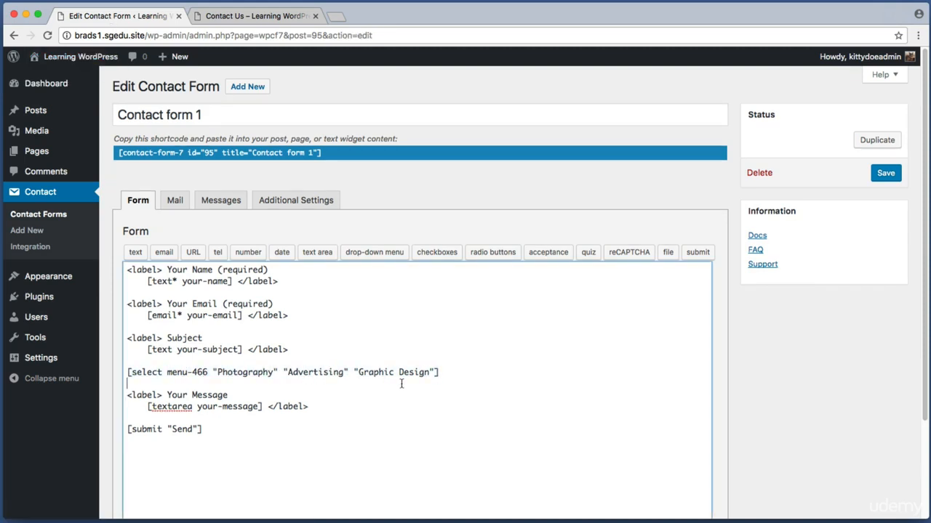
left_click_drag(434, 372, 130, 375)
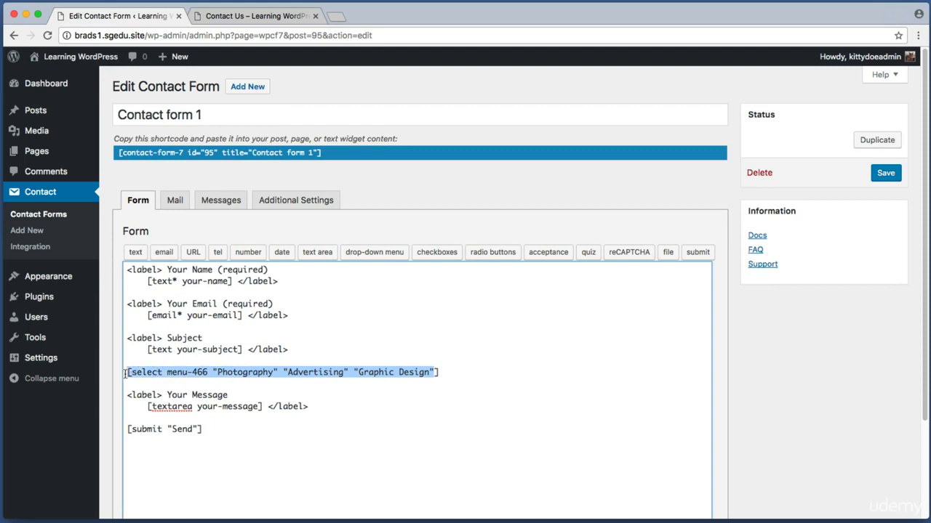
left_click(131, 373)
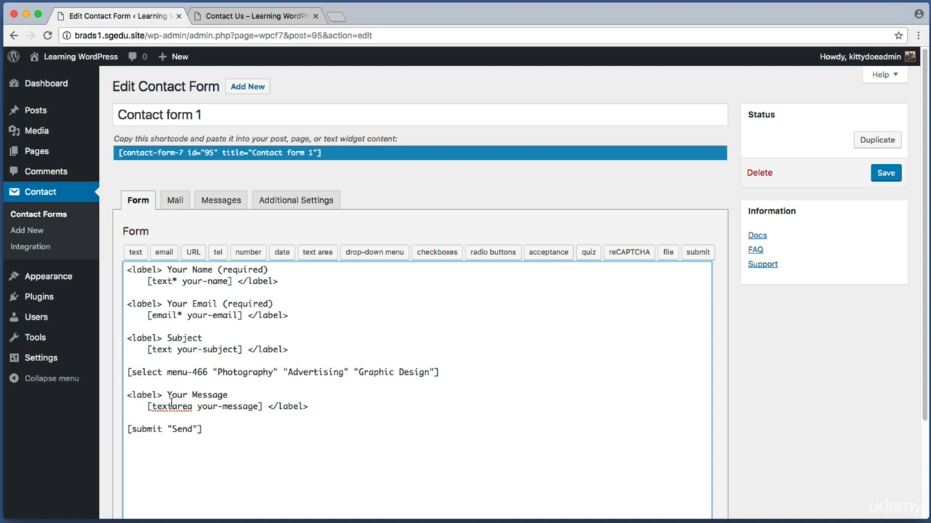
left_click_drag(221, 372, 138, 372)
left_click_drag(410, 373, 129, 373)
left_click(129, 372)
key("Return")
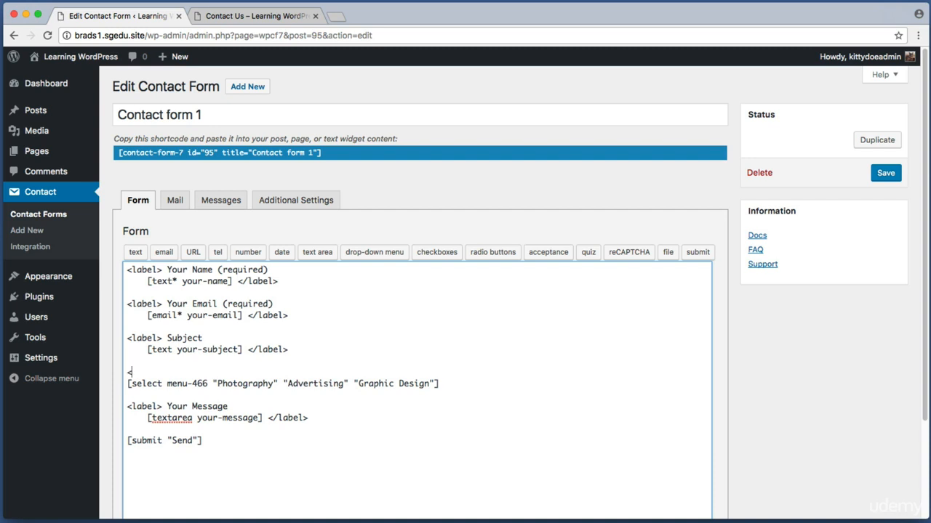
type("<label>")
type("What are you interested in?")
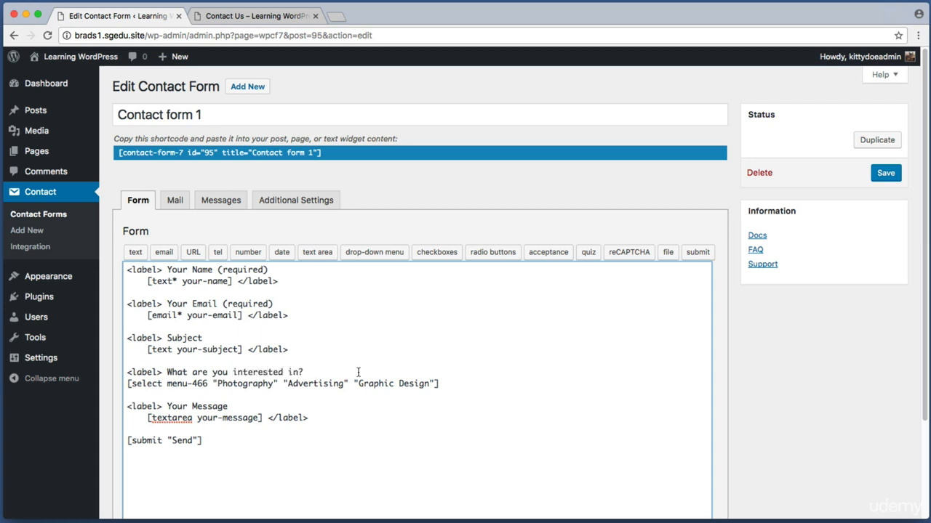
Step: Close the label with '</label>' under the drop-down tag and save the form
left_click(447, 383)
left_click_drag(447, 382, 467, 380)
left_click(129, 383)
left_click(468, 380)
key("Return")
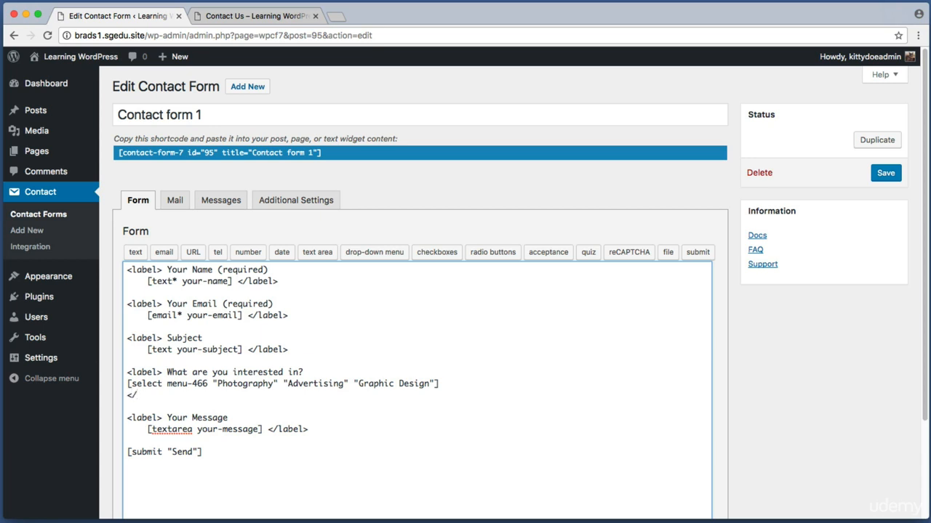
type("abel>")
left_click_drag(192, 395, 226, 371)
left_click(177, 383)
left_click(223, 372)
key("shift+super+4")
left_click_drag(852, 158, 910, 193)
left_click(888, 175)
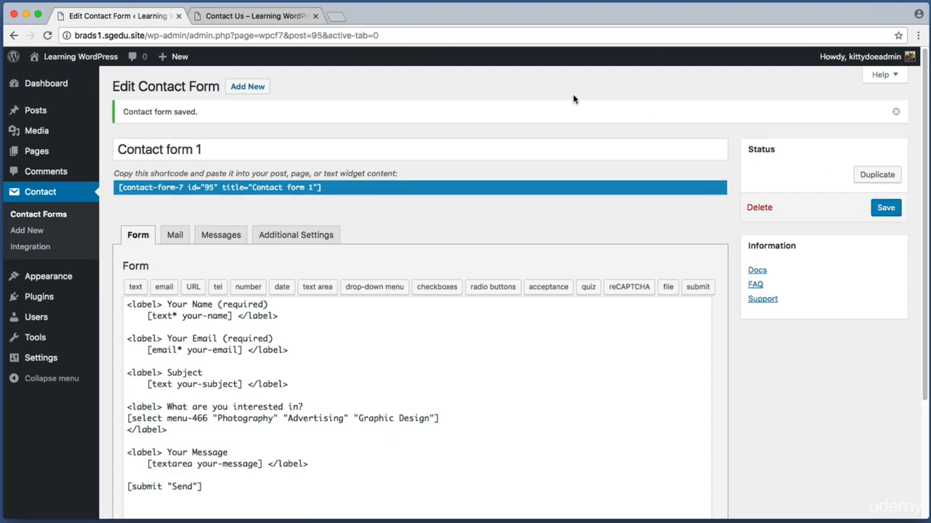
left_click(247, 18)
scroll(64, 261, "up", 6)
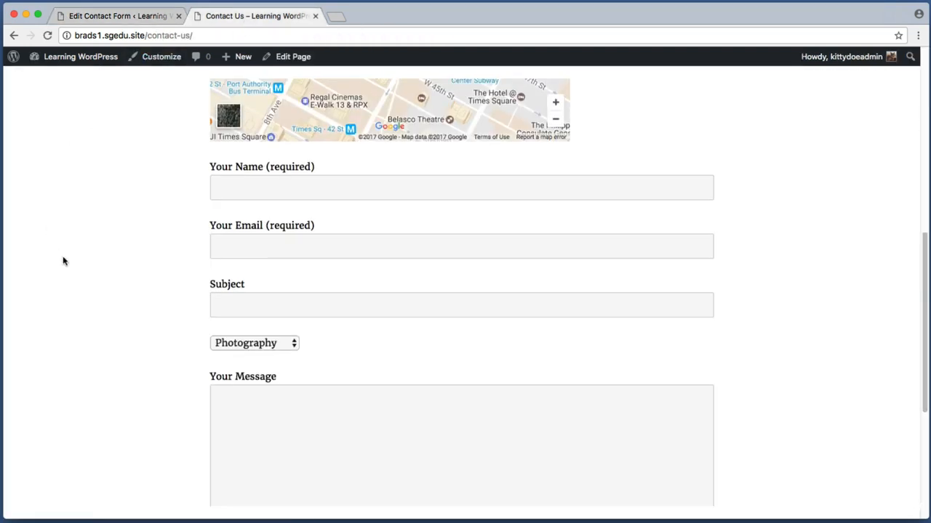
left_click_drag(185, 256, 418, 296)
left_click(418, 296)
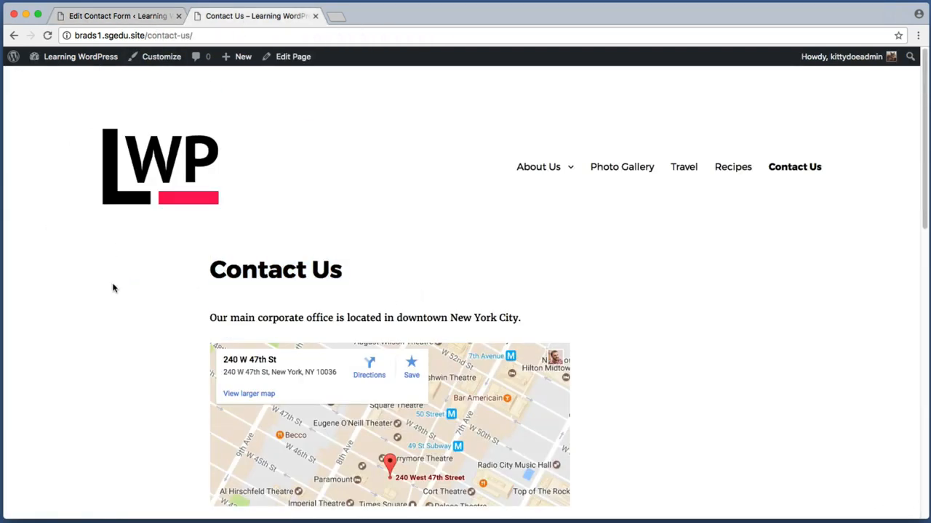
key("super+r")
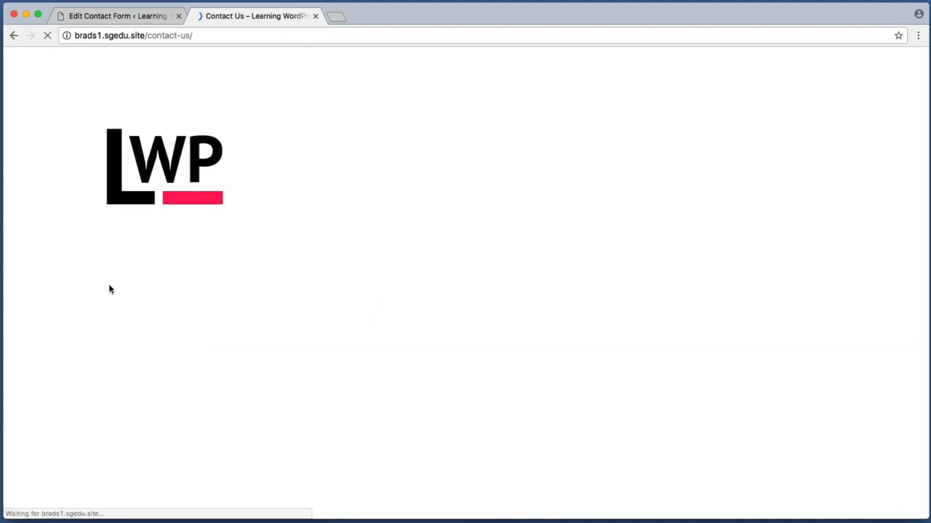
scroll(864, 266, "down", 10)
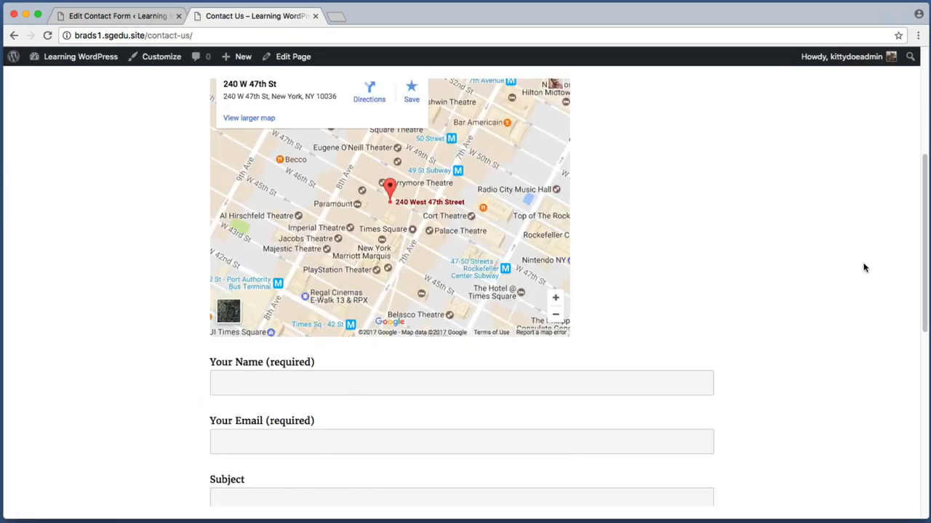
key("super+shift+4")
left_click_drag(184, 316, 378, 336)
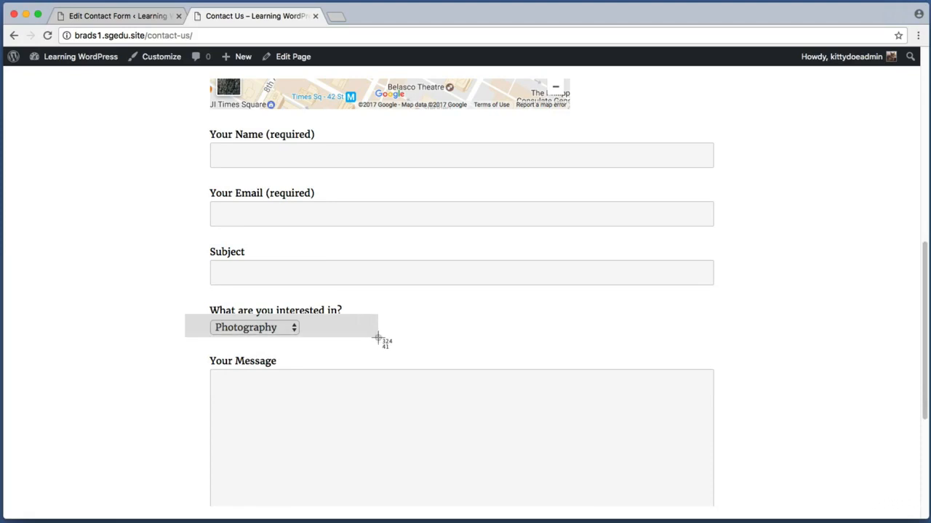
key("Escape")
left_click_drag(231, 313, 342, 308)
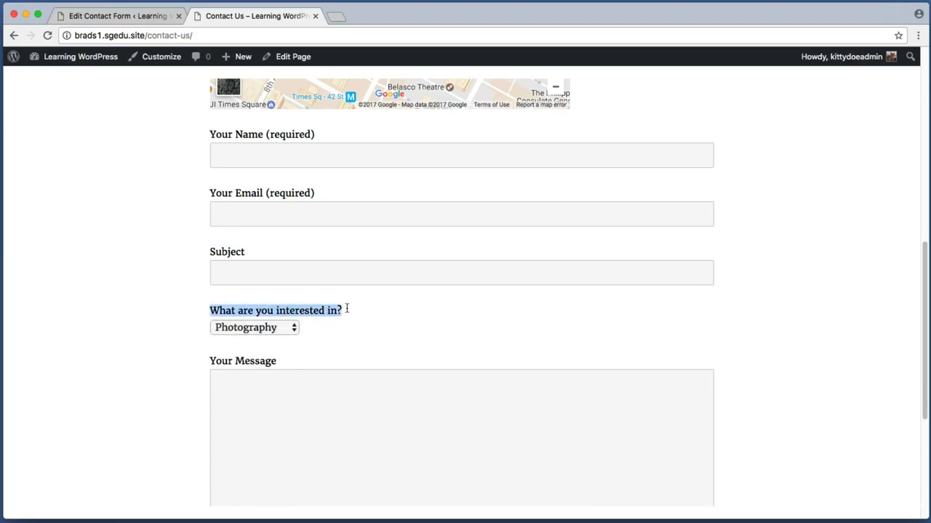
left_click(270, 329)
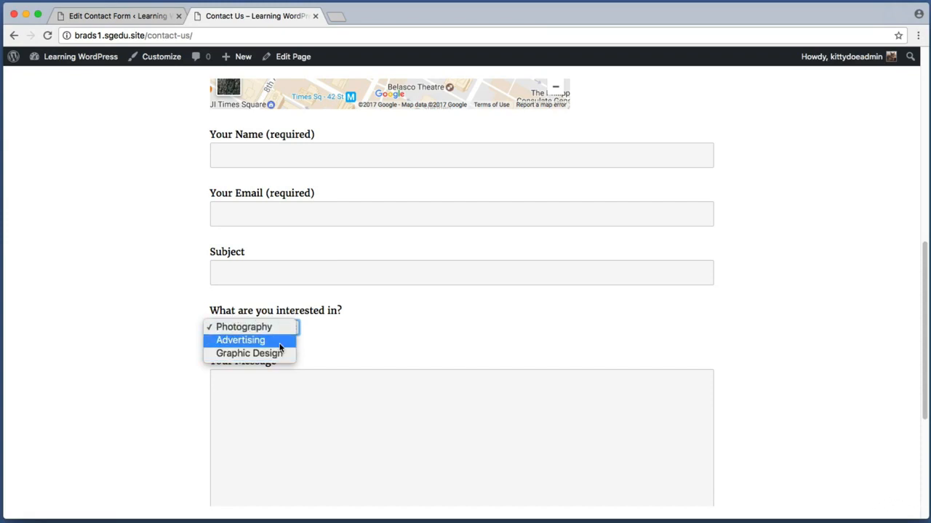
left_click(162, 312)
key("super+shift+4")
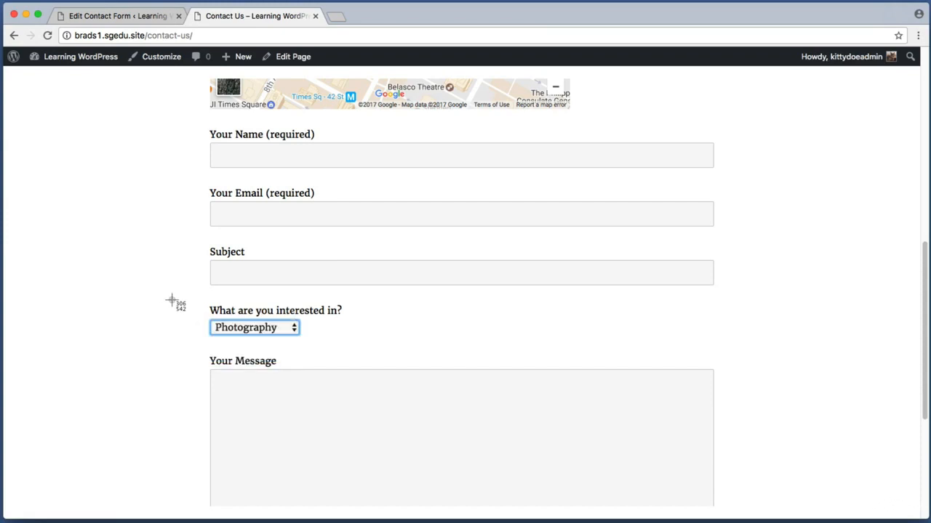
left_click_drag(200, 295, 439, 344)
key("super+shift+4")
left_click_drag(200, 120, 731, 474)
left_click(126, 349)
left_click(297, 331)
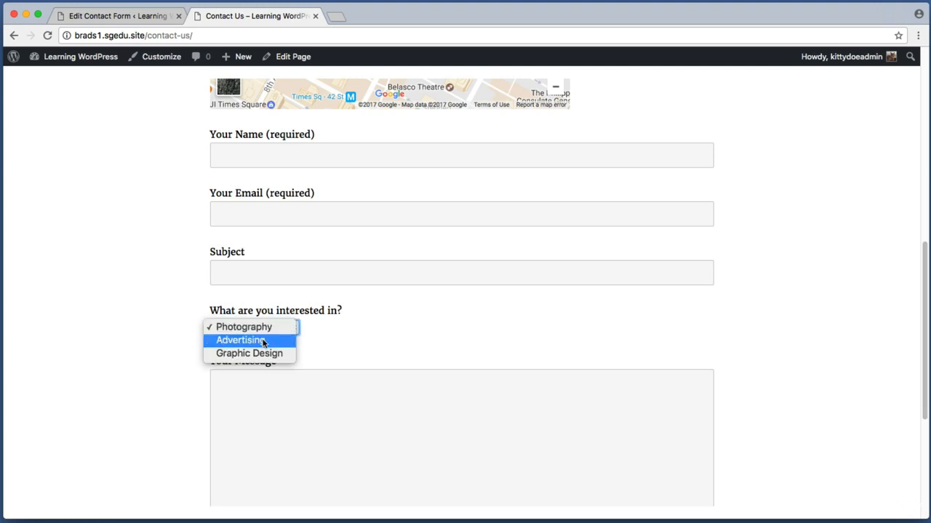
left_click(264, 341)
left_click(247, 332)
left_click(247, 340)
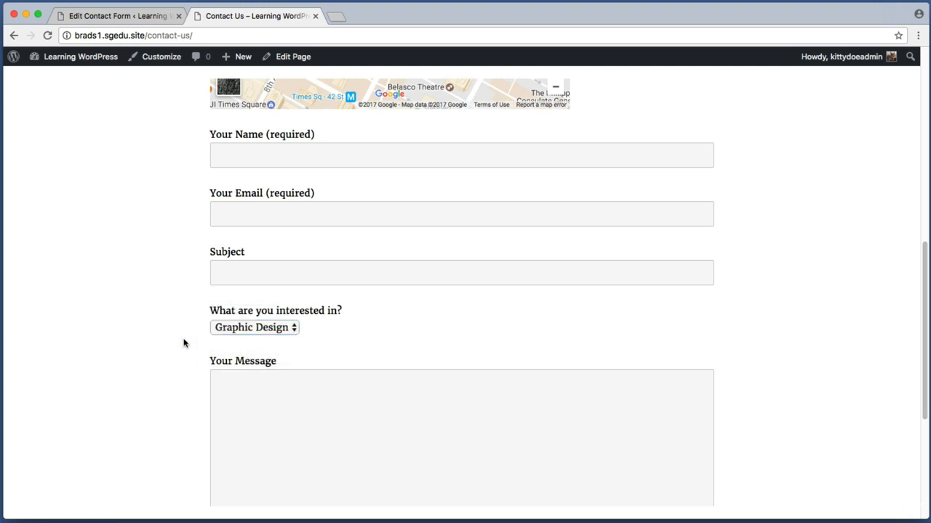
left_click(135, 16)
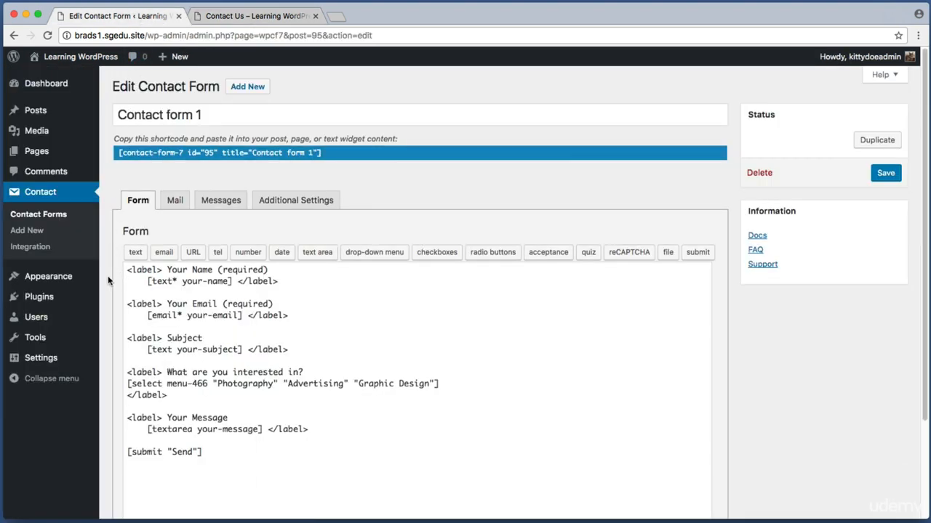
Step: Switch Contact form 1 to its Mail settings, where menu-466 is listed among the mail-tags
key("super+shift+4")
left_click_drag(128, 266, 485, 463)
key("super+shift+4")
left_click_drag(116, 186, 421, 214)
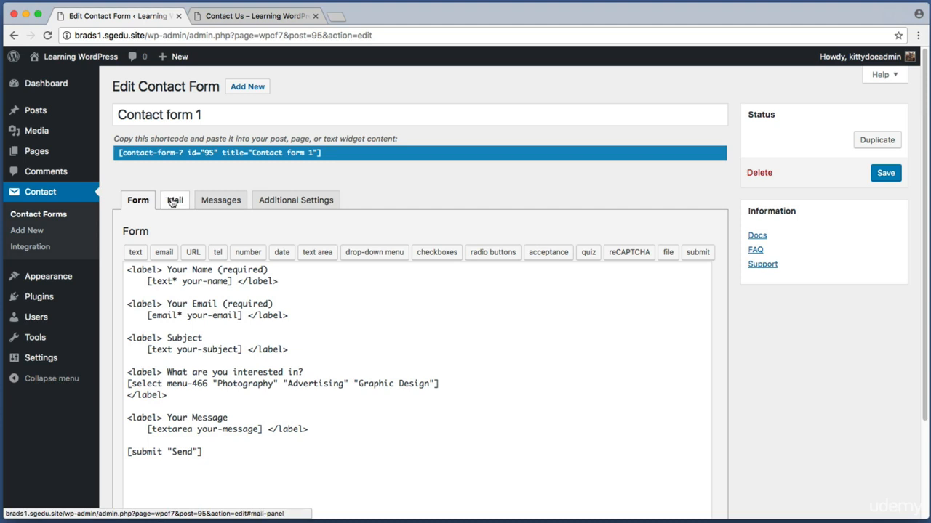
key("super+shift+4")
left_click_drag(157, 182, 188, 225)
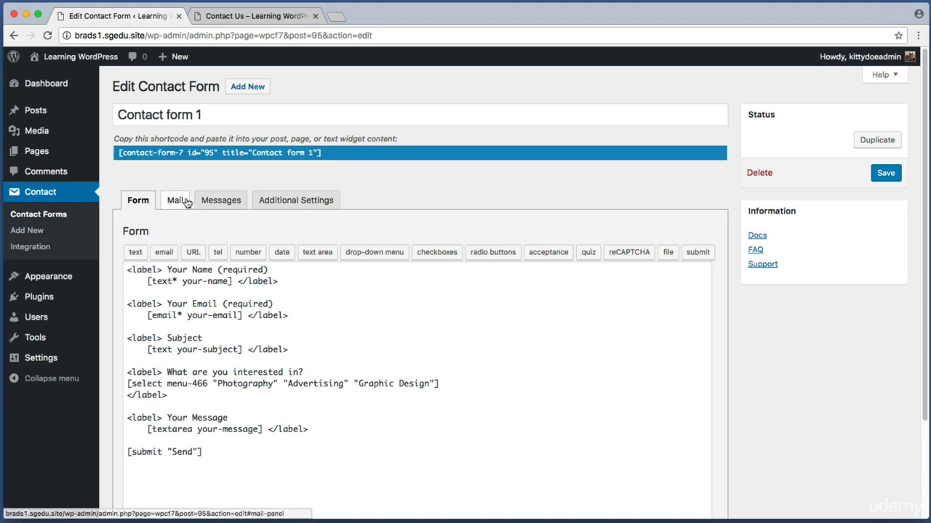
left_click(179, 201)
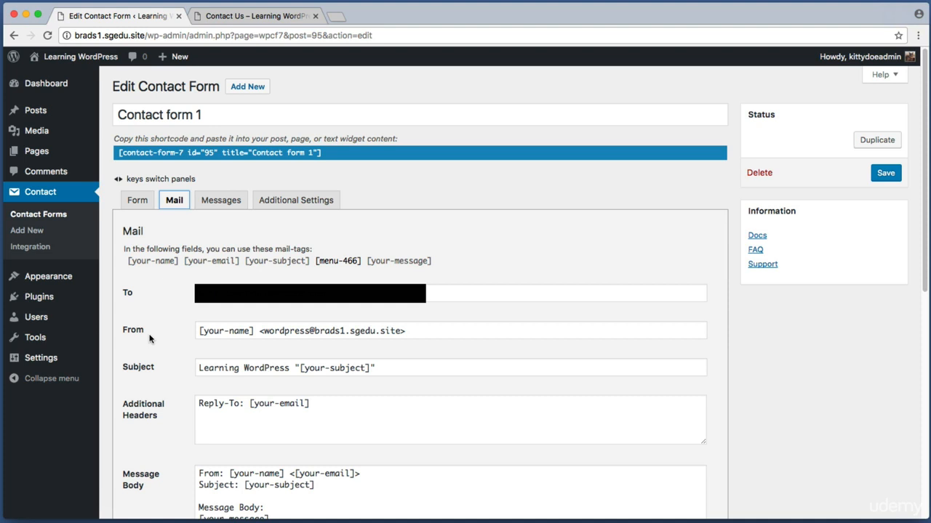
Step: Review the Message Body's existing mail-tags, such as your-name and the sender e-mail tag
scroll(149, 335, "down", 4)
key("super+shift+4")
left_click_drag(117, 310, 186, 353)
left_click_drag(661, 403, 171, 314)
left_click(308, 335)
left_click(648, 405)
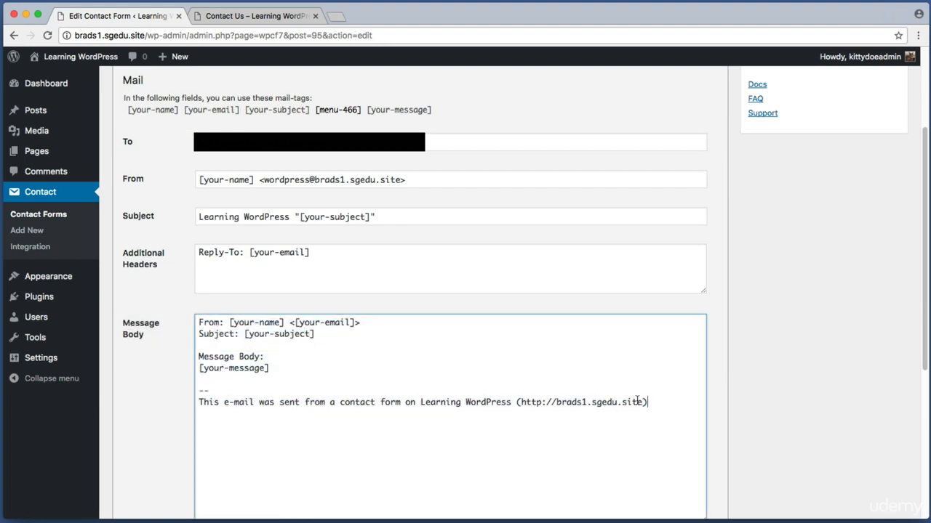
left_click_drag(637, 401, 186, 319)
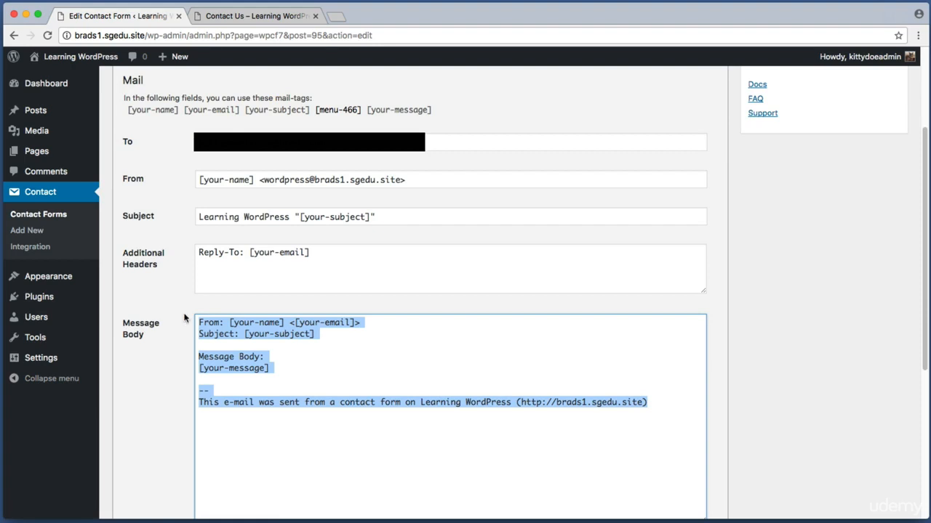
left_click(232, 322)
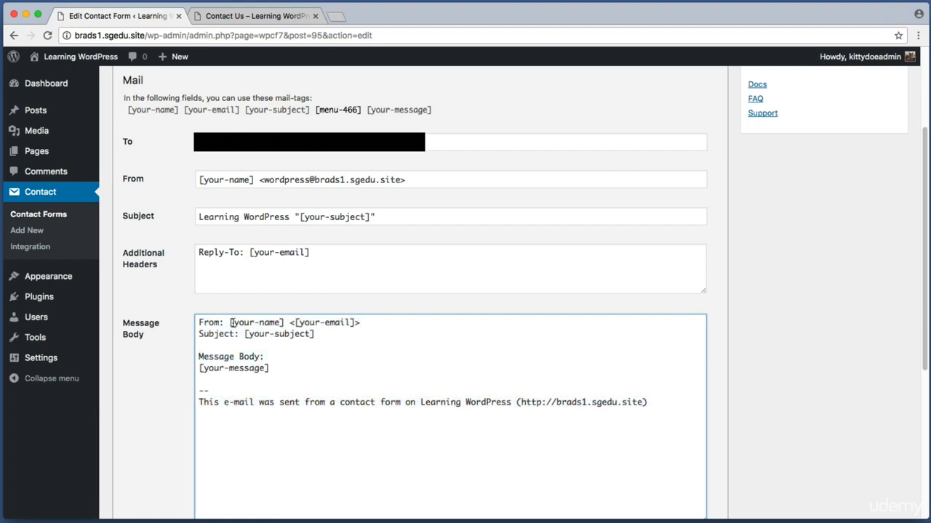
left_click_drag(231, 322, 361, 322)
left_click_drag(245, 334, 279, 322)
left_click(289, 322)
left_click_drag(282, 322, 324, 324)
left_click(231, 322)
left_click(330, 323)
Step: Add an 'Interested in:' line below Subject, above 'Message Body:' in the mail message
left_click(277, 349)
left_click_drag(199, 334, 342, 334)
left_click(343, 334)
left_click(275, 368)
left_click_drag(501, 418, 173, 320)
left_click(289, 348)
key("Return")
key("Return")
key("Up")
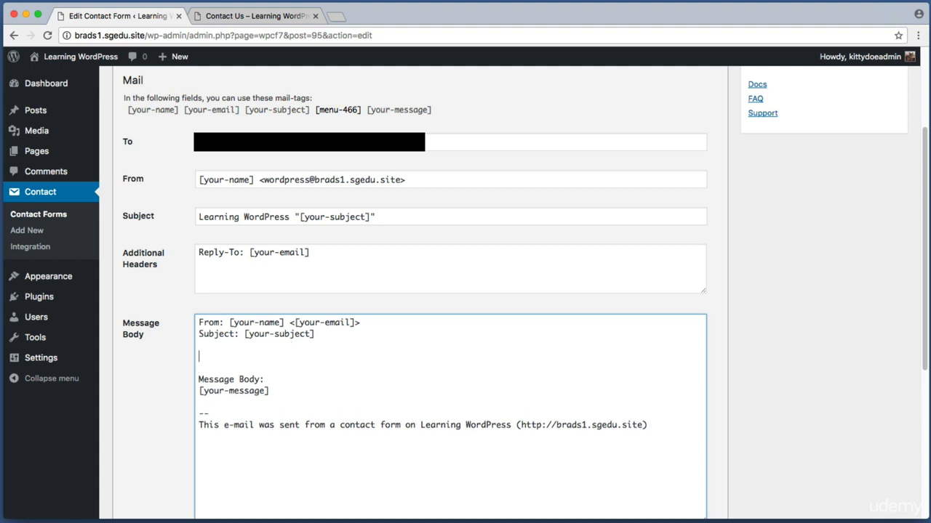
type("Interested in:")
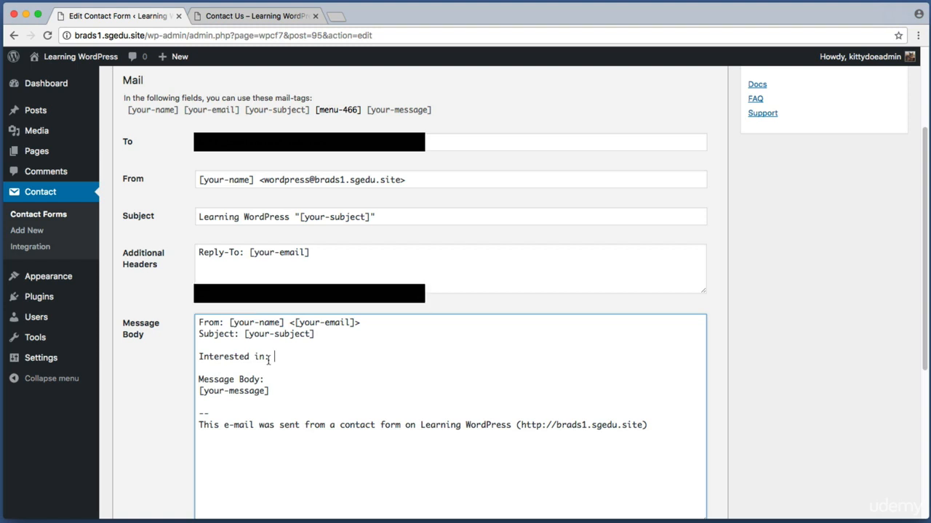
scroll(269, 359, "up", 3)
key("super+shift+4")
left_click_drag(159, 169, 194, 220)
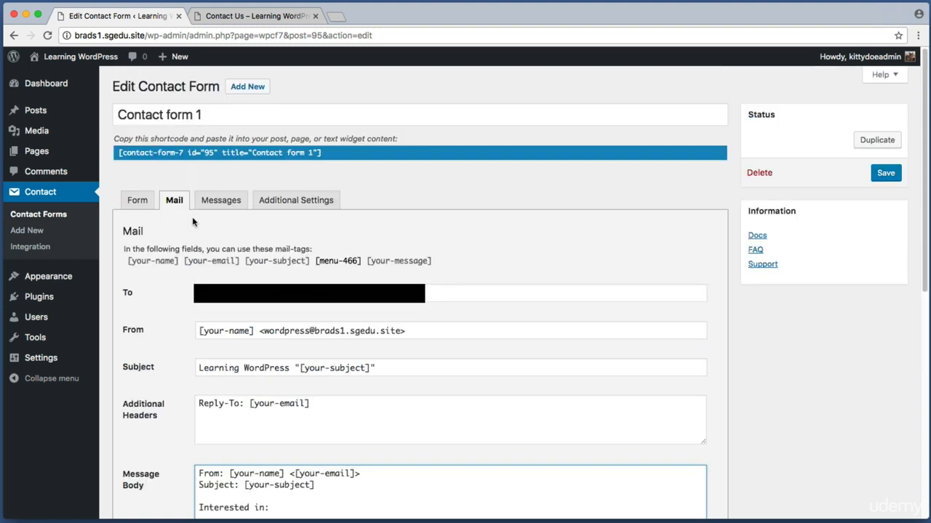
Step: Return to the Form template and locate the labelled drop-down's lines
key("super+shift+4")
left_click_drag(116, 175, 177, 229)
left_click(149, 206)
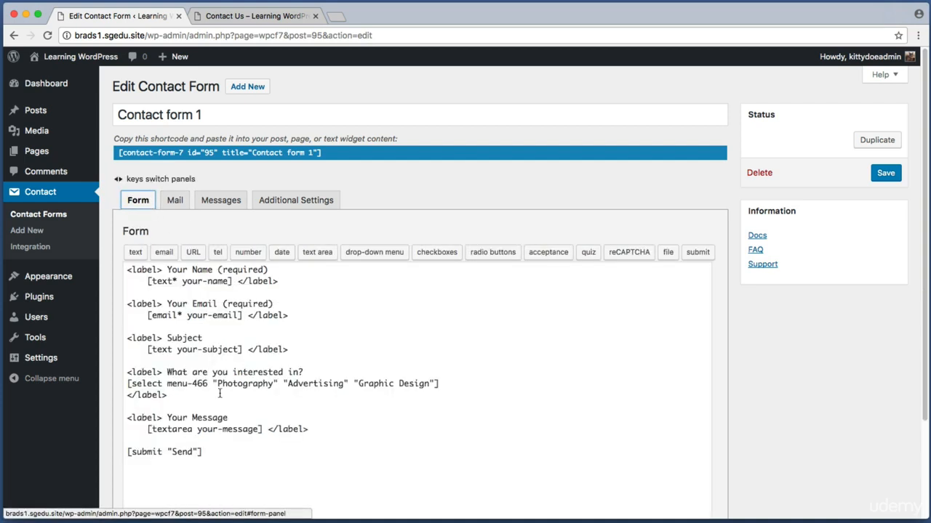
left_click_drag(218, 395, 125, 373)
left_click(470, 388)
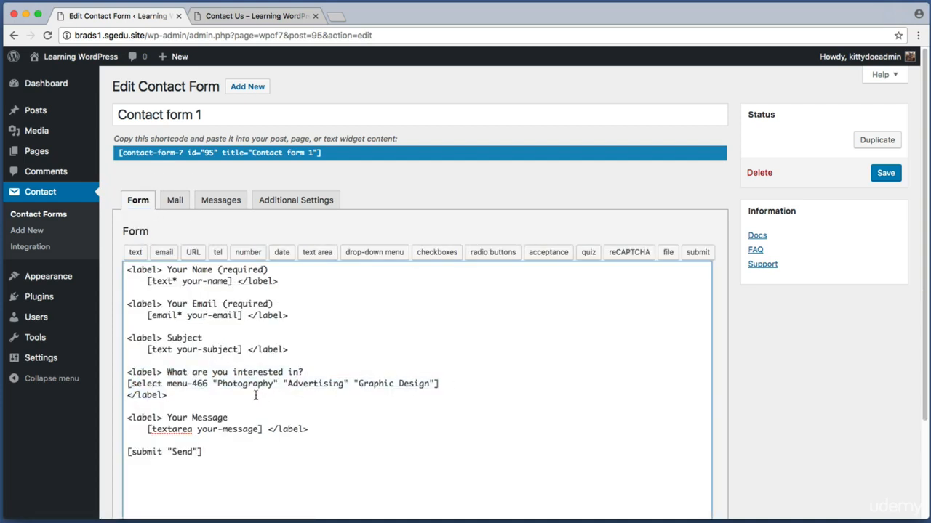
left_click_drag(256, 396, 78, 376)
left_click(164, 374)
Step: Replace the field name menu-466 with interested-in in the select tag
left_click_drag(167, 383, 207, 384)
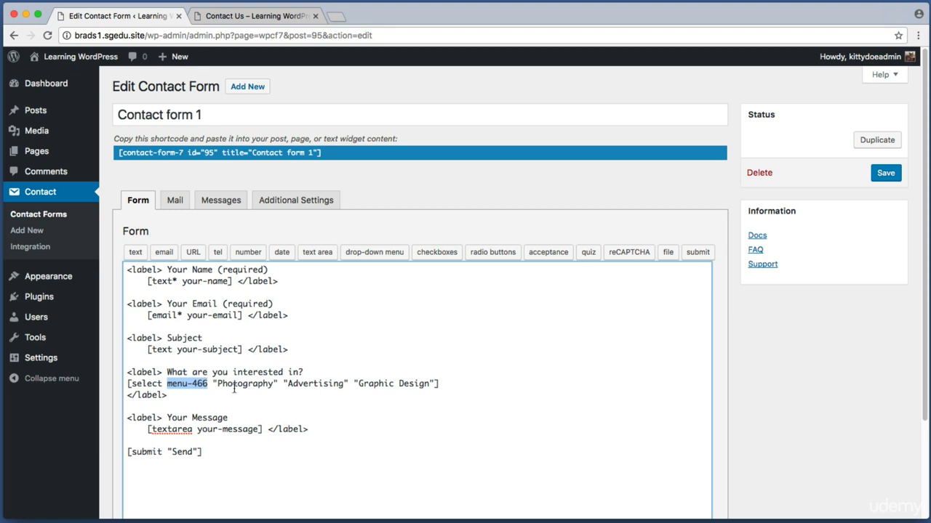
key("Right")
key("BackSpace")
key("BackSpace")
key("BackSpace")
key("BackSpace")
key("BackSpace")
key("BackSpace")
key("BackSpace")
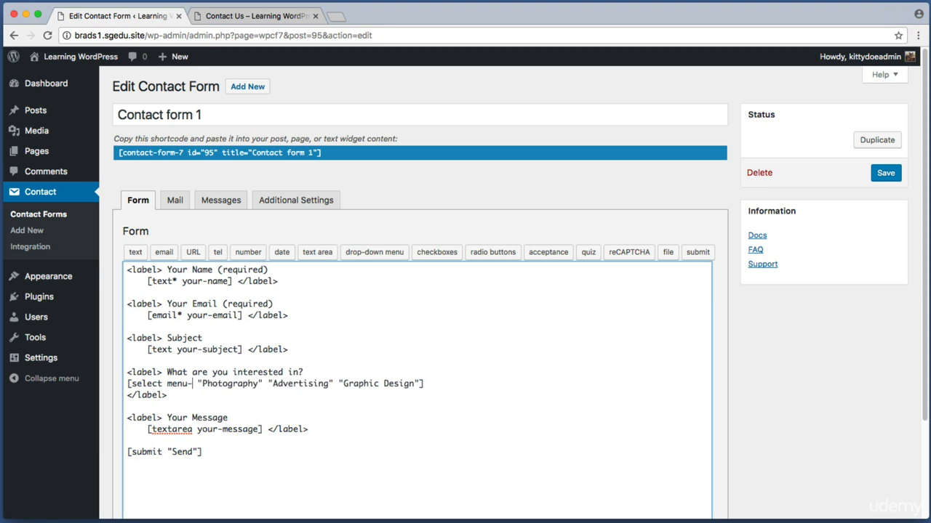
key("BackSpace")
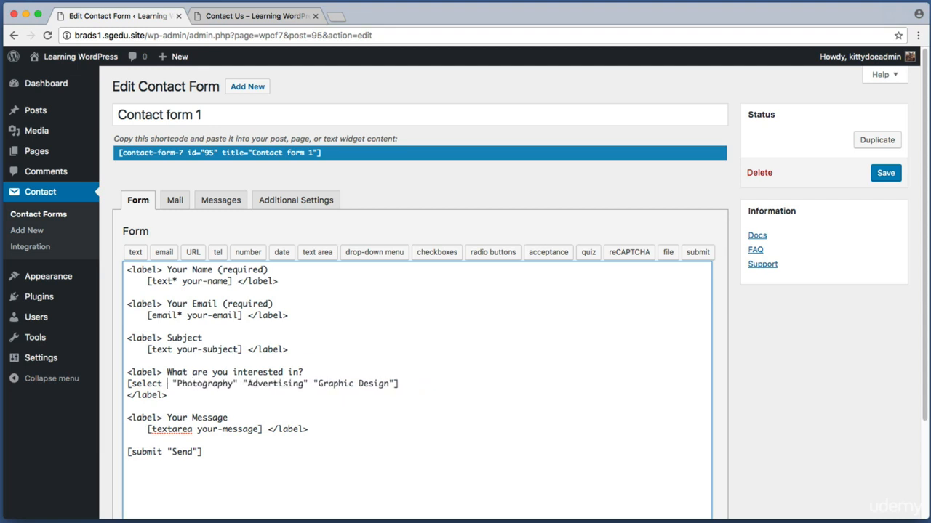
type("interested")
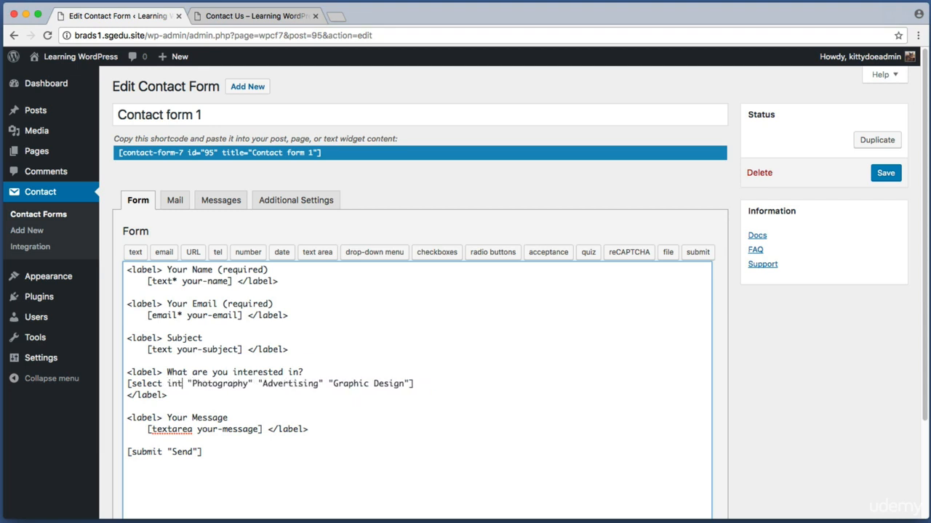
type("-in")
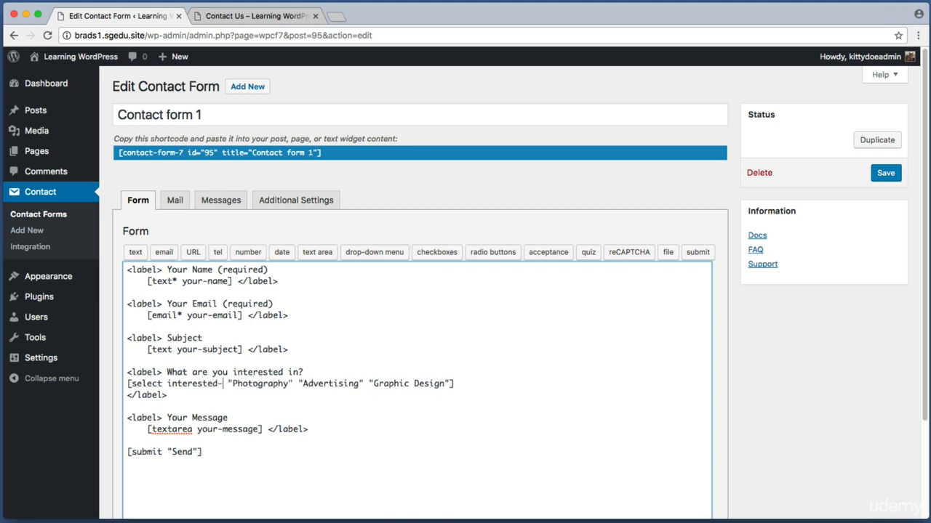
mouse_move(233, 383)
left_mouse_down()
mouse_move(168, 383)
mouse_move(233, 384)
left_mouse_up()
left_click(233, 383)
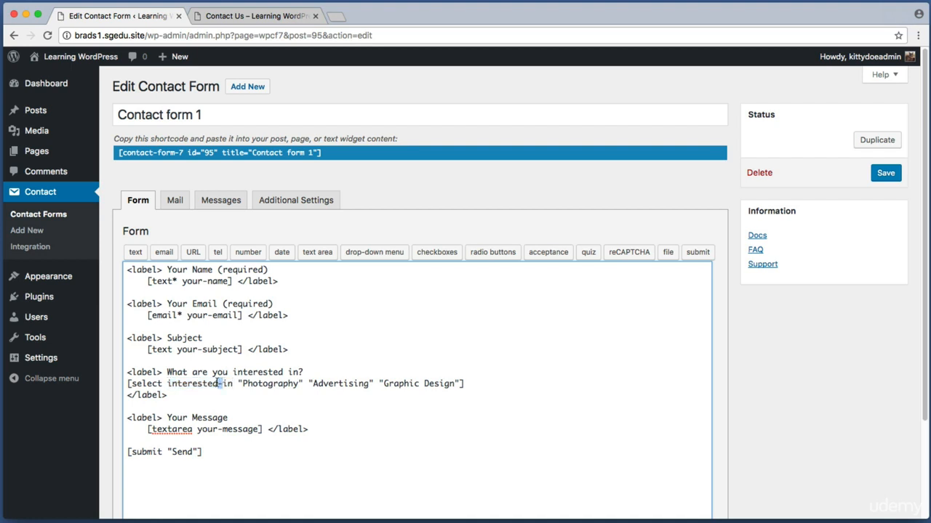
left_click_drag(217, 383, 219, 384)
left_click(233, 383)
key("super+shift+4")
left_click_drag(154, 183, 195, 216)
left_click(178, 203)
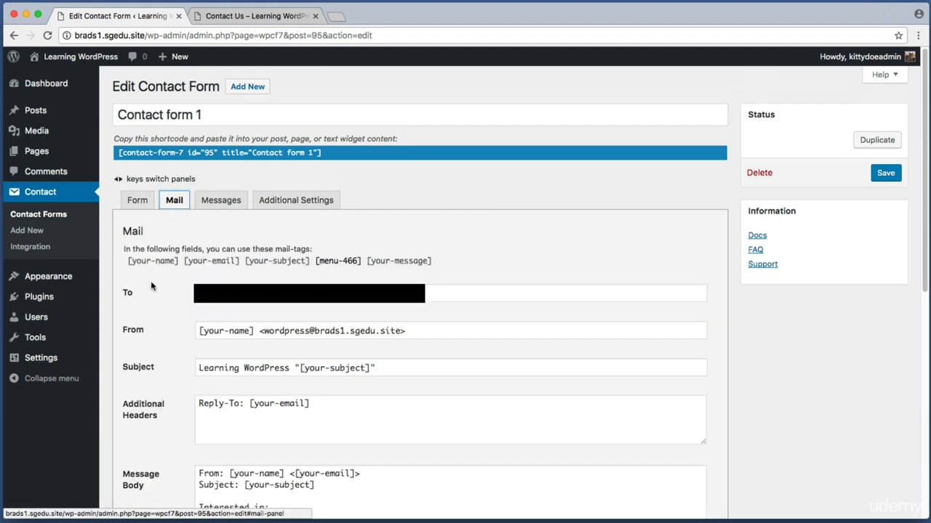
Step: Type the [interested-in] mail-tag after 'Interested in:' in the Message Body
scroll(150, 281, "down", 5)
key("super+shift+4")
left_click_drag(116, 181, 203, 239)
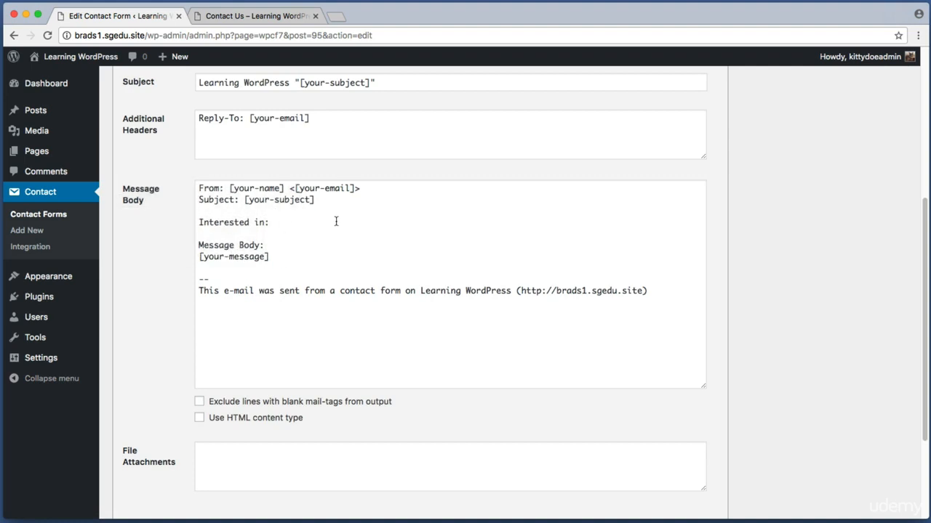
left_click(285, 222)
left_click_drag(285, 222, 199, 224)
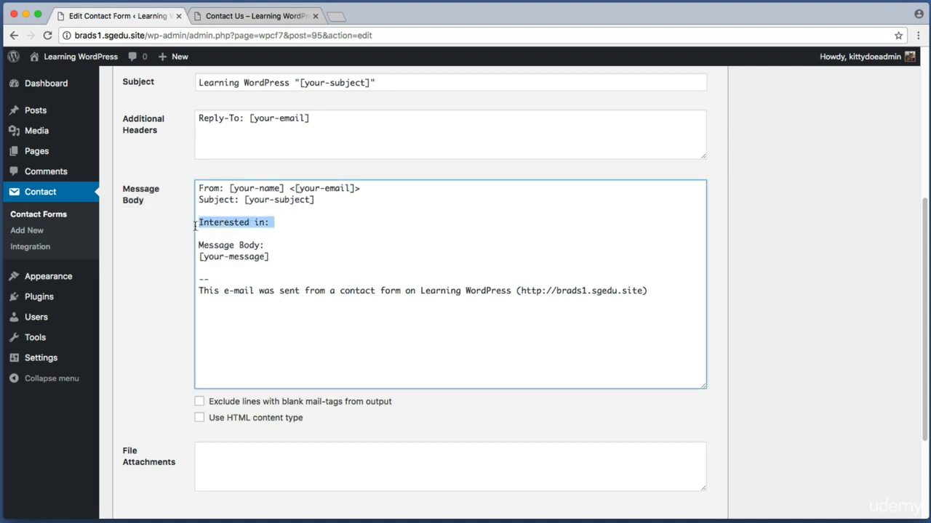
left_click(276, 221)
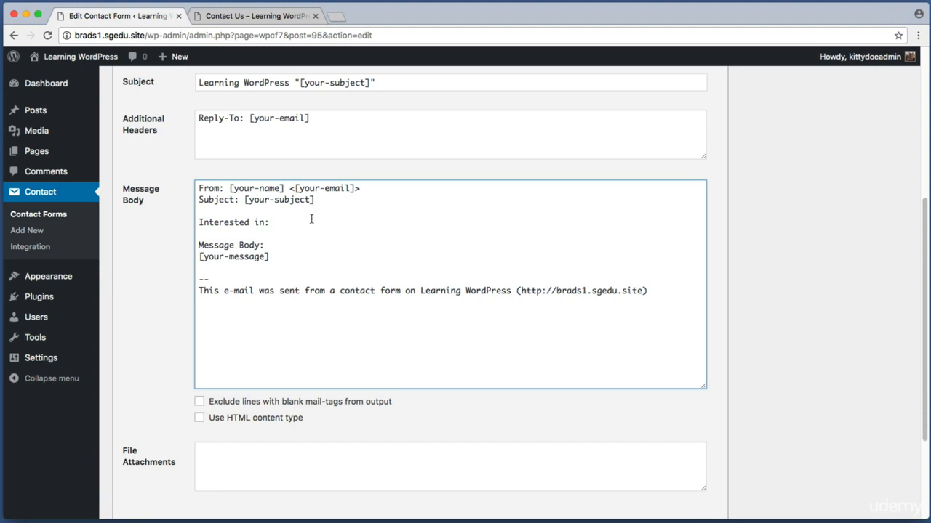
type("[]")
key("BackSpace")
key("BackSpace")
type("[")
type("]")
key("Left")
type("interested-in")
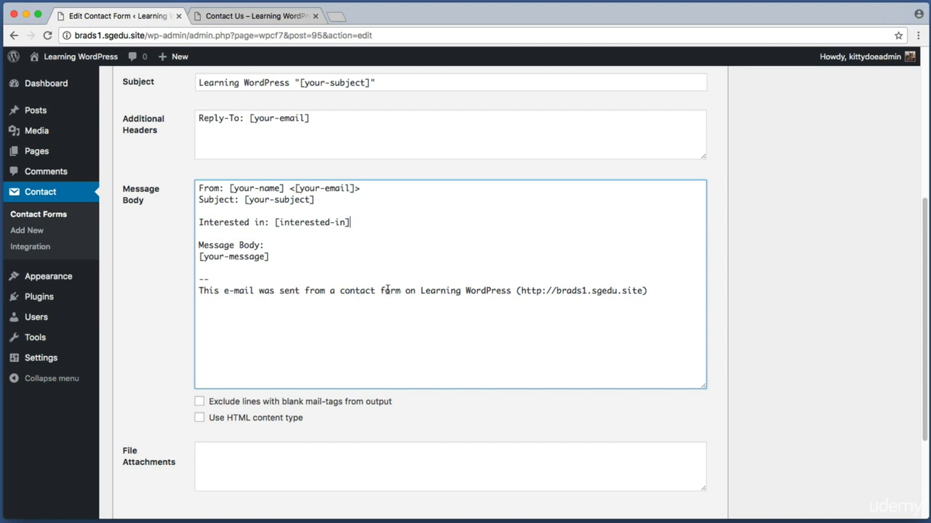
left_click_drag(388, 290, 199, 186)
left_click(366, 230)
Step: Save Contact form 1 with the updated mail message body
scroll(858, 288, "down", 5)
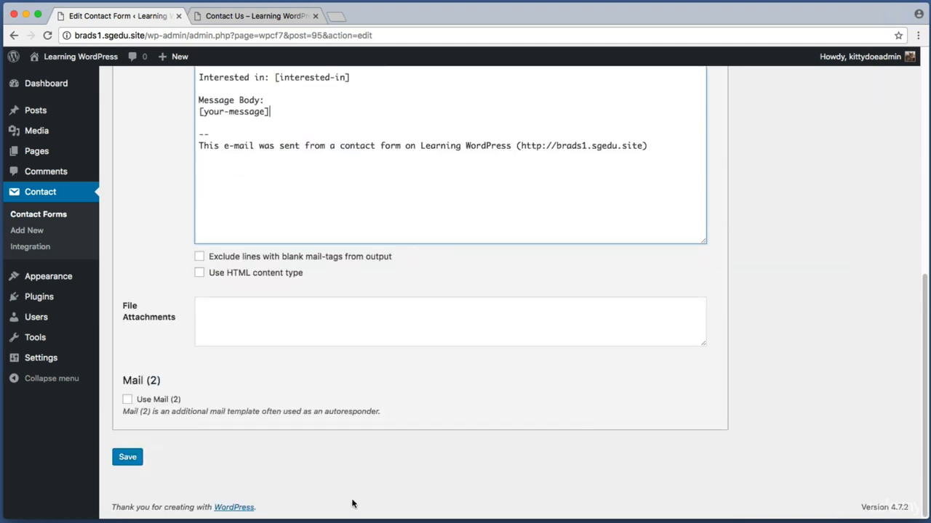
key("super+shift+4")
left_click_drag(166, 482, 114, 442)
left_click(125, 459)
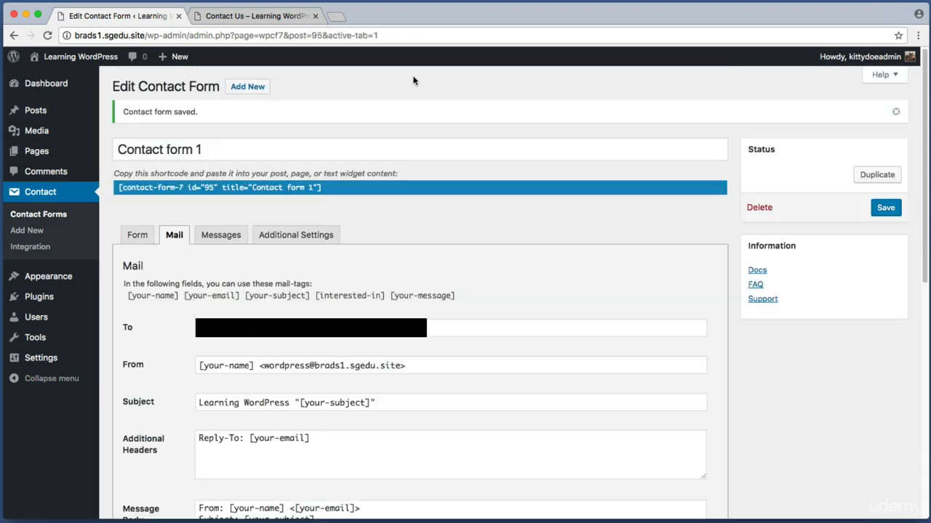
Step: Reload the Contact Us page and scroll down to the form
left_click(262, 16)
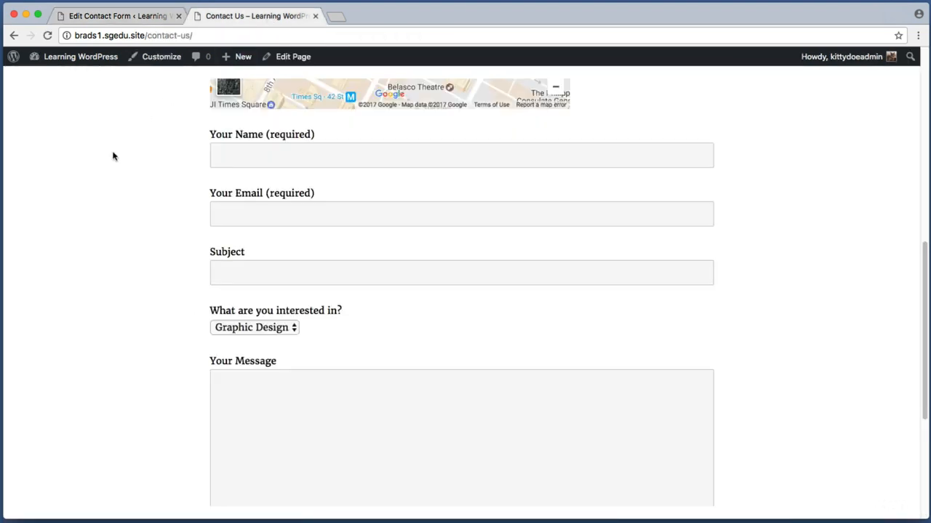
scroll(112, 154, "up", 10)
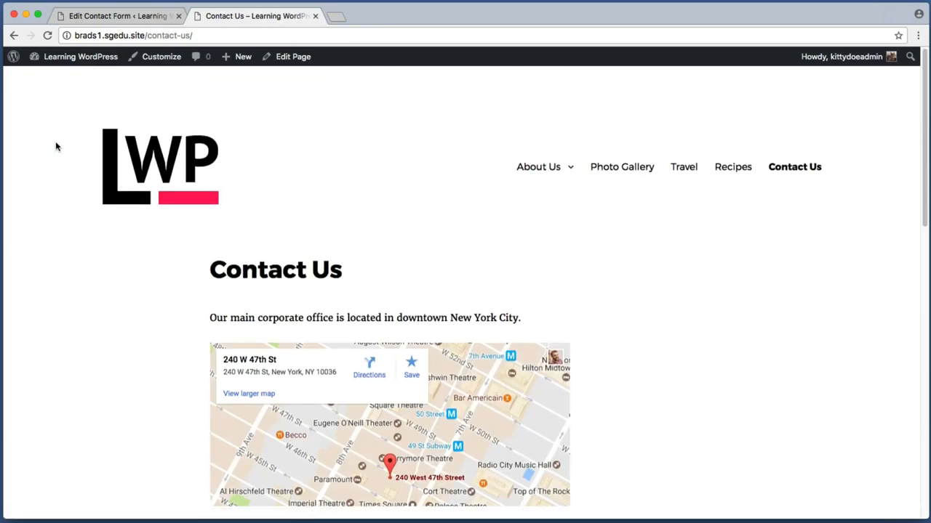
key("super+r")
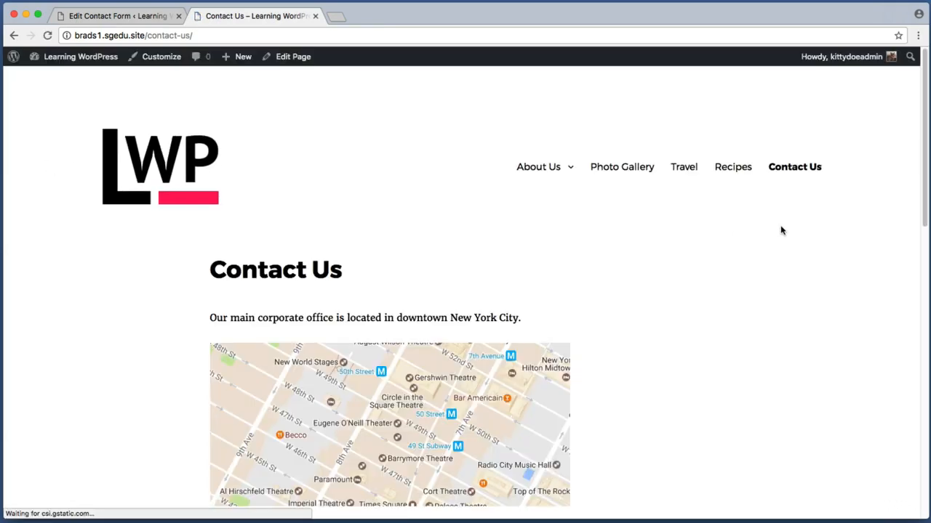
scroll(868, 216, "down", 10)
scroll(868, 218, "down", 2)
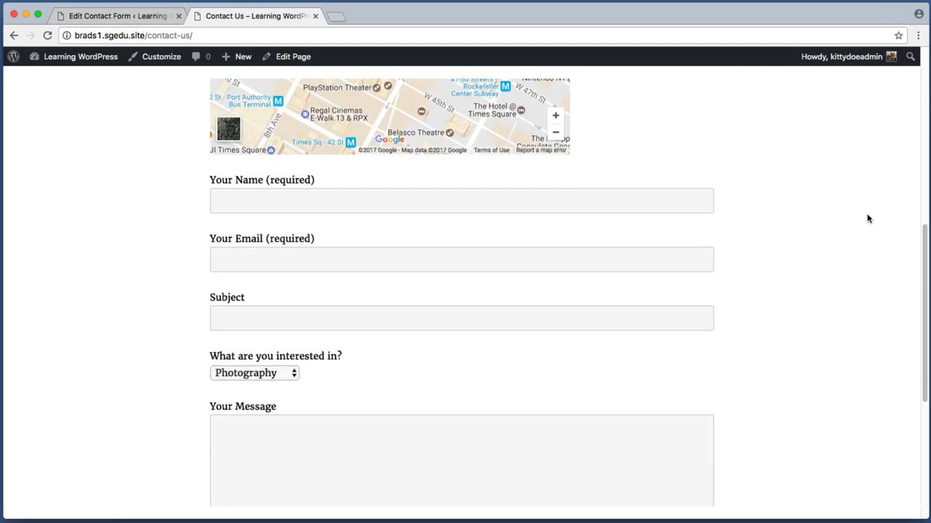
Step: Fill in the autofilled name, an e-mail address, and the subject 'Hey, let's work together'
left_click(512, 212)
key("Down")
key("Return")
key("Tab")
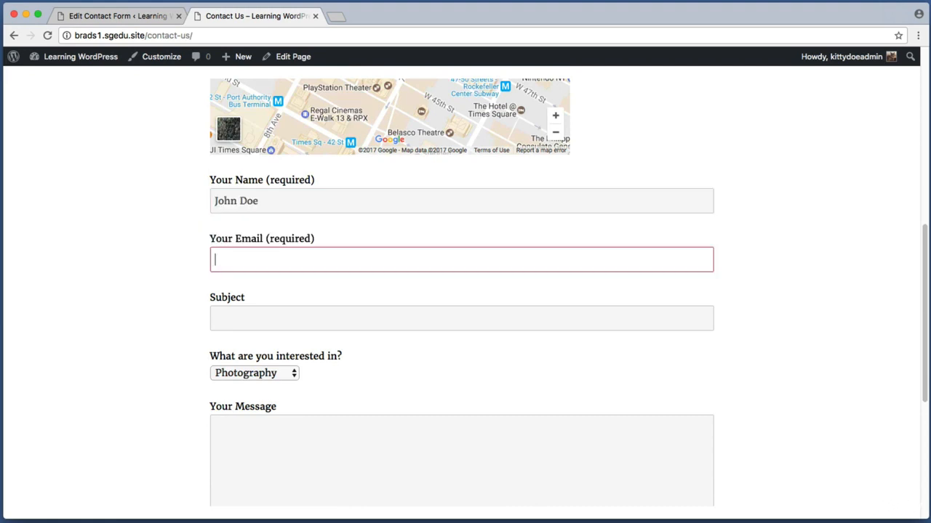
type("johndoe@johndoe.gov")
key("Tab")
type("Hey, let's work together")
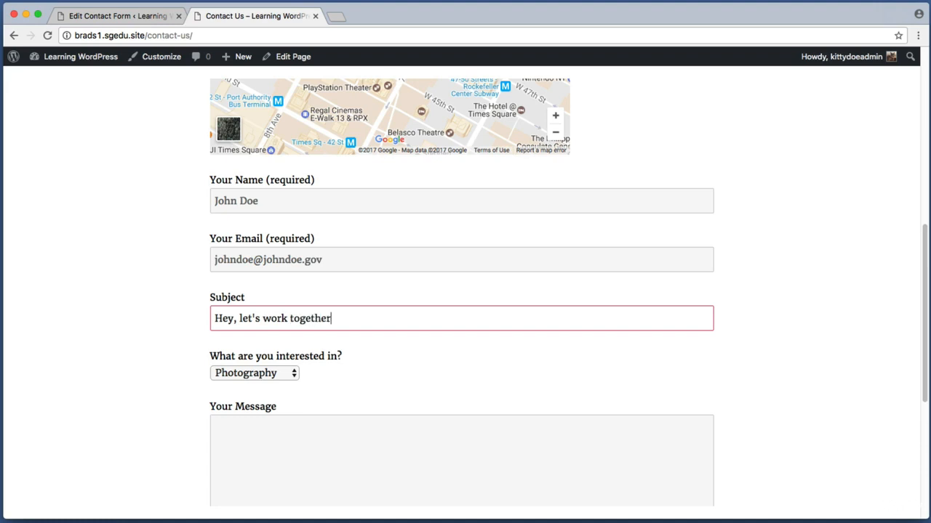
Step: Choose Advertising, enter the message 'Hello world, 123, lorem ipsum.' and send the form
left_click(243, 373)
left_click(247, 390)
key("Tab")
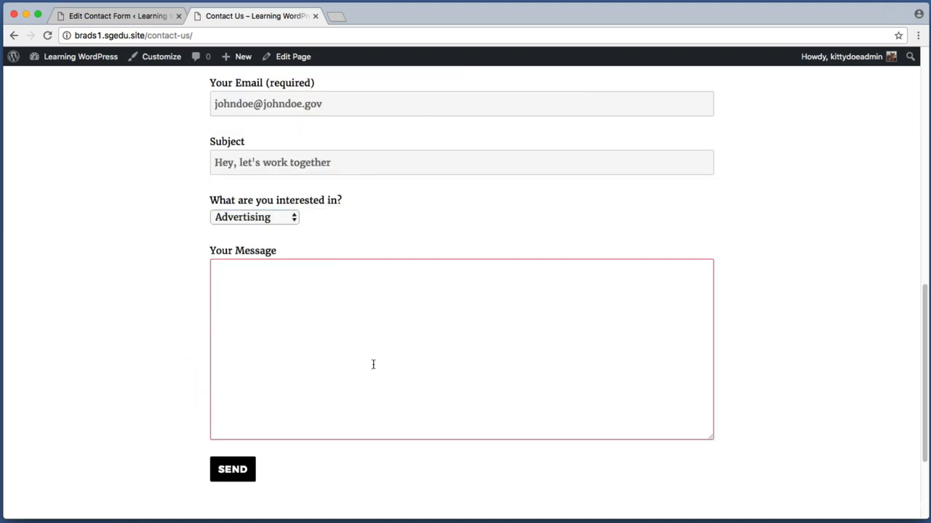
type("Hello world, 123, lorem ipsum.")
scroll(333, 389, "down", 1)
key("super+shift+4")
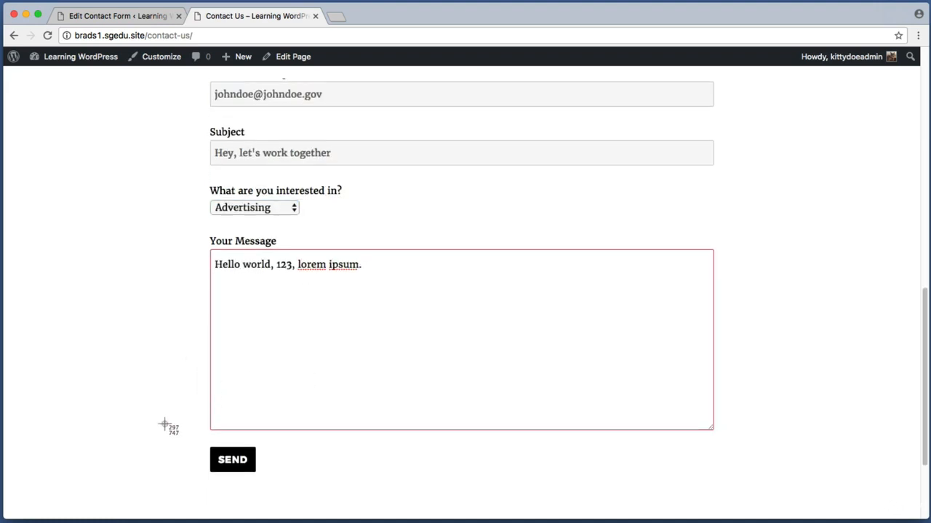
left_click_drag(172, 434, 316, 487)
left_click(246, 466)
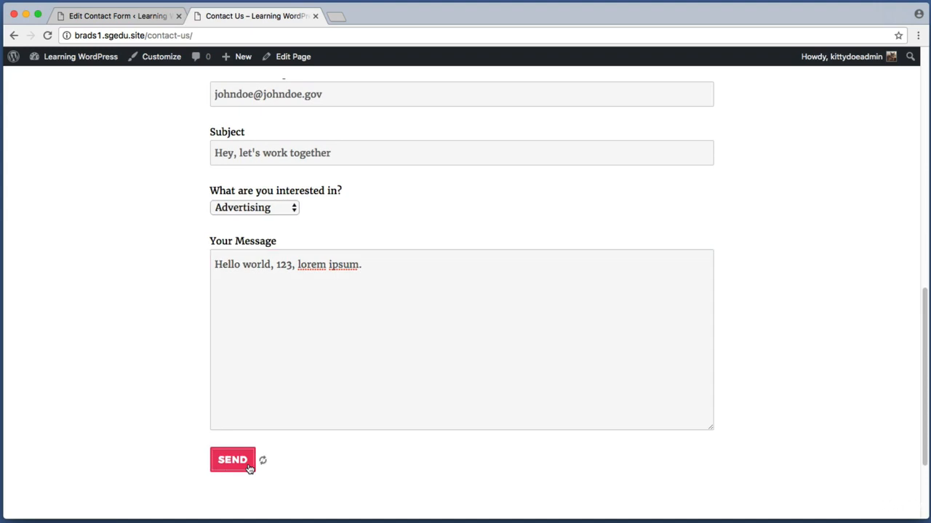
left_click_drag(211, 451, 479, 453)
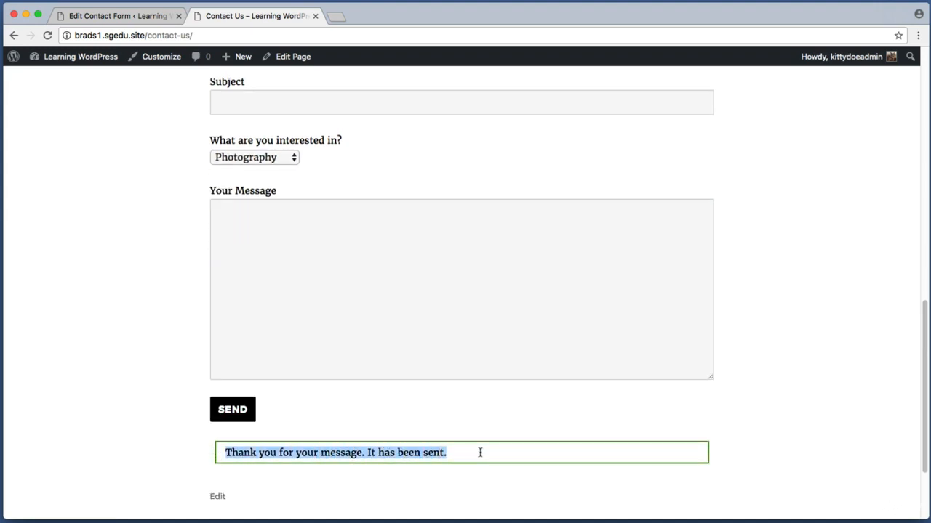